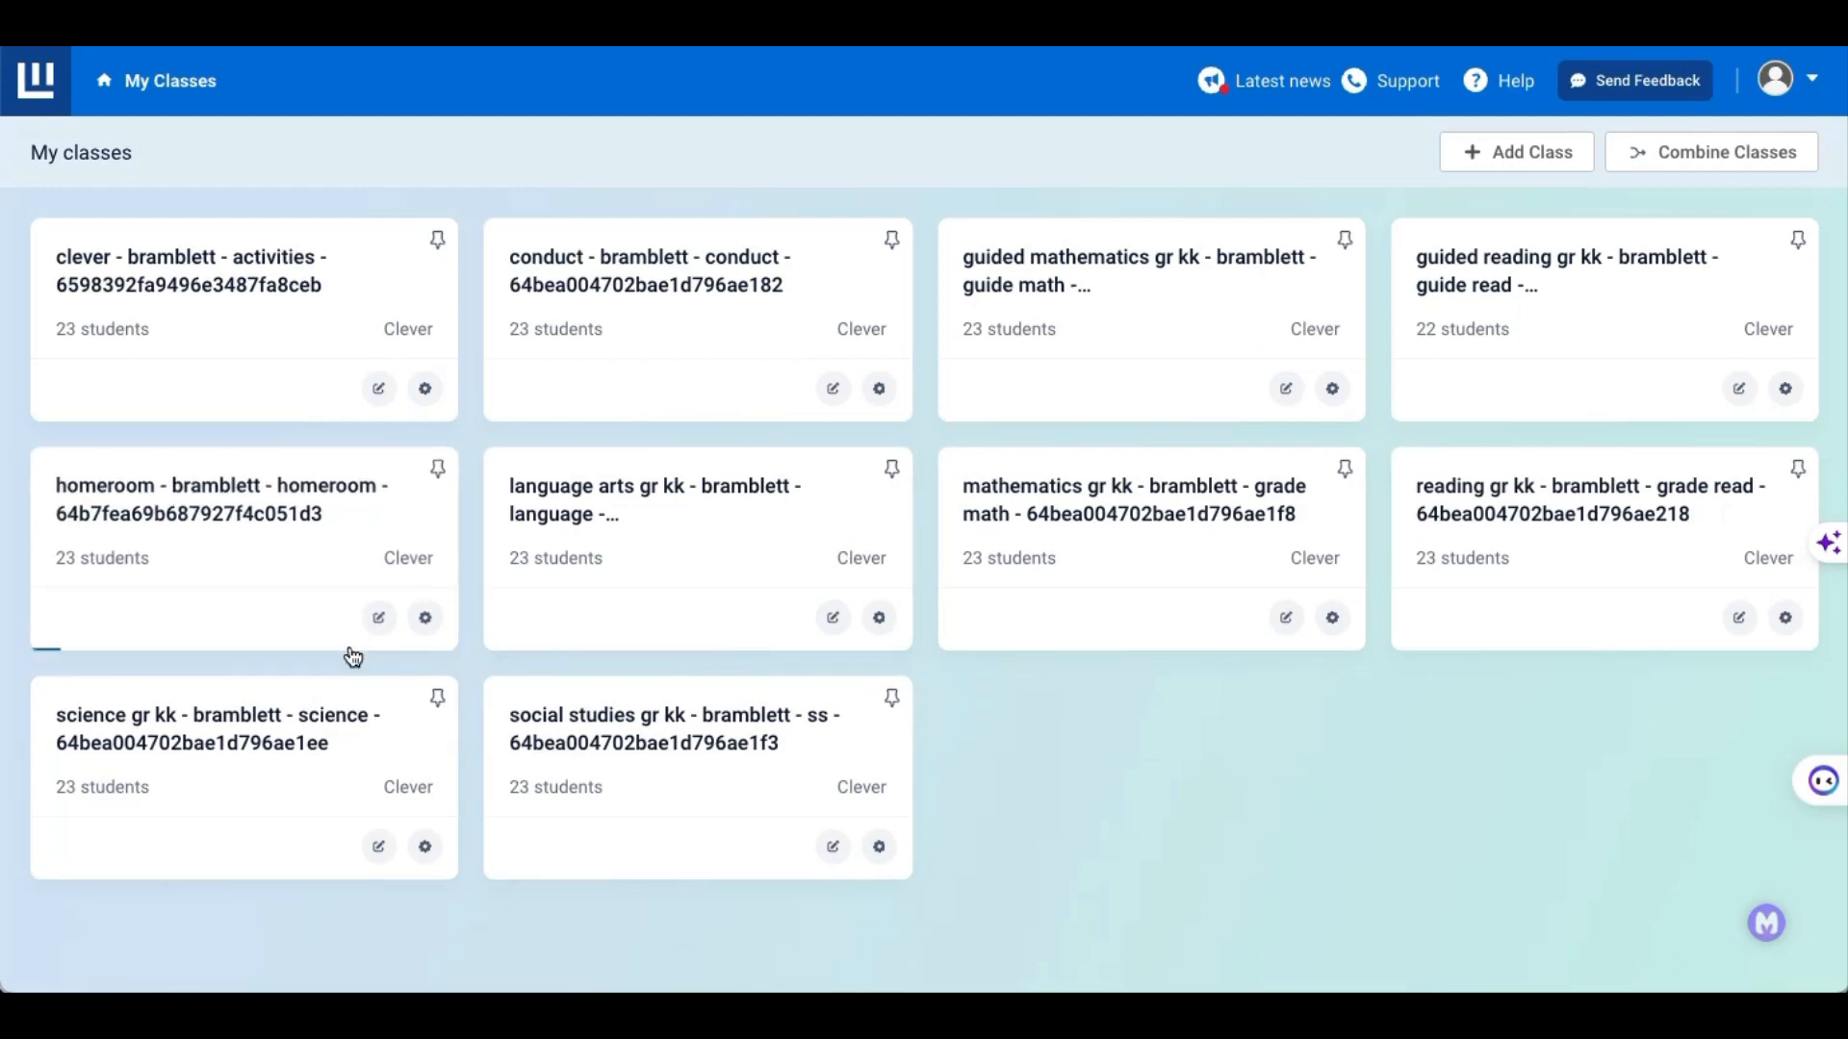
# Rename the synced homeroom class to the teacher's surname followed by "- Homeroom" and save it.
pyautogui.click(383, 621)
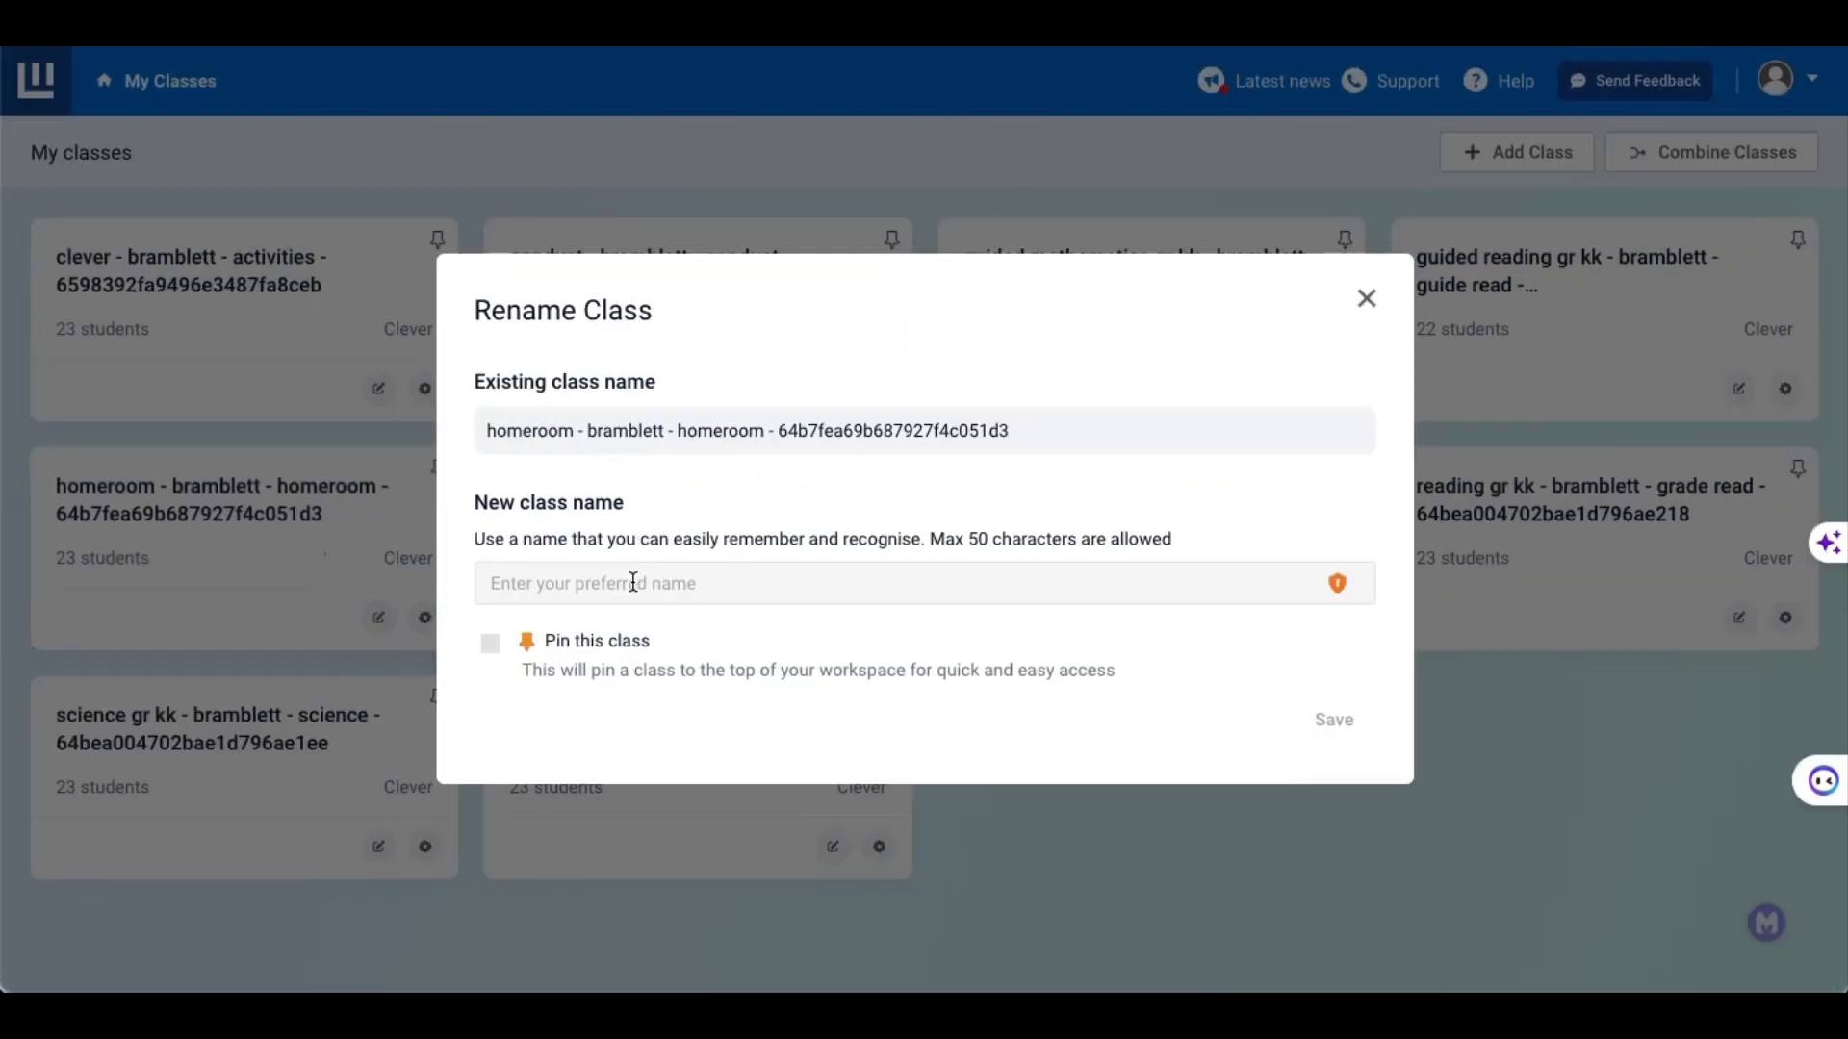
pyautogui.click(588, 583)
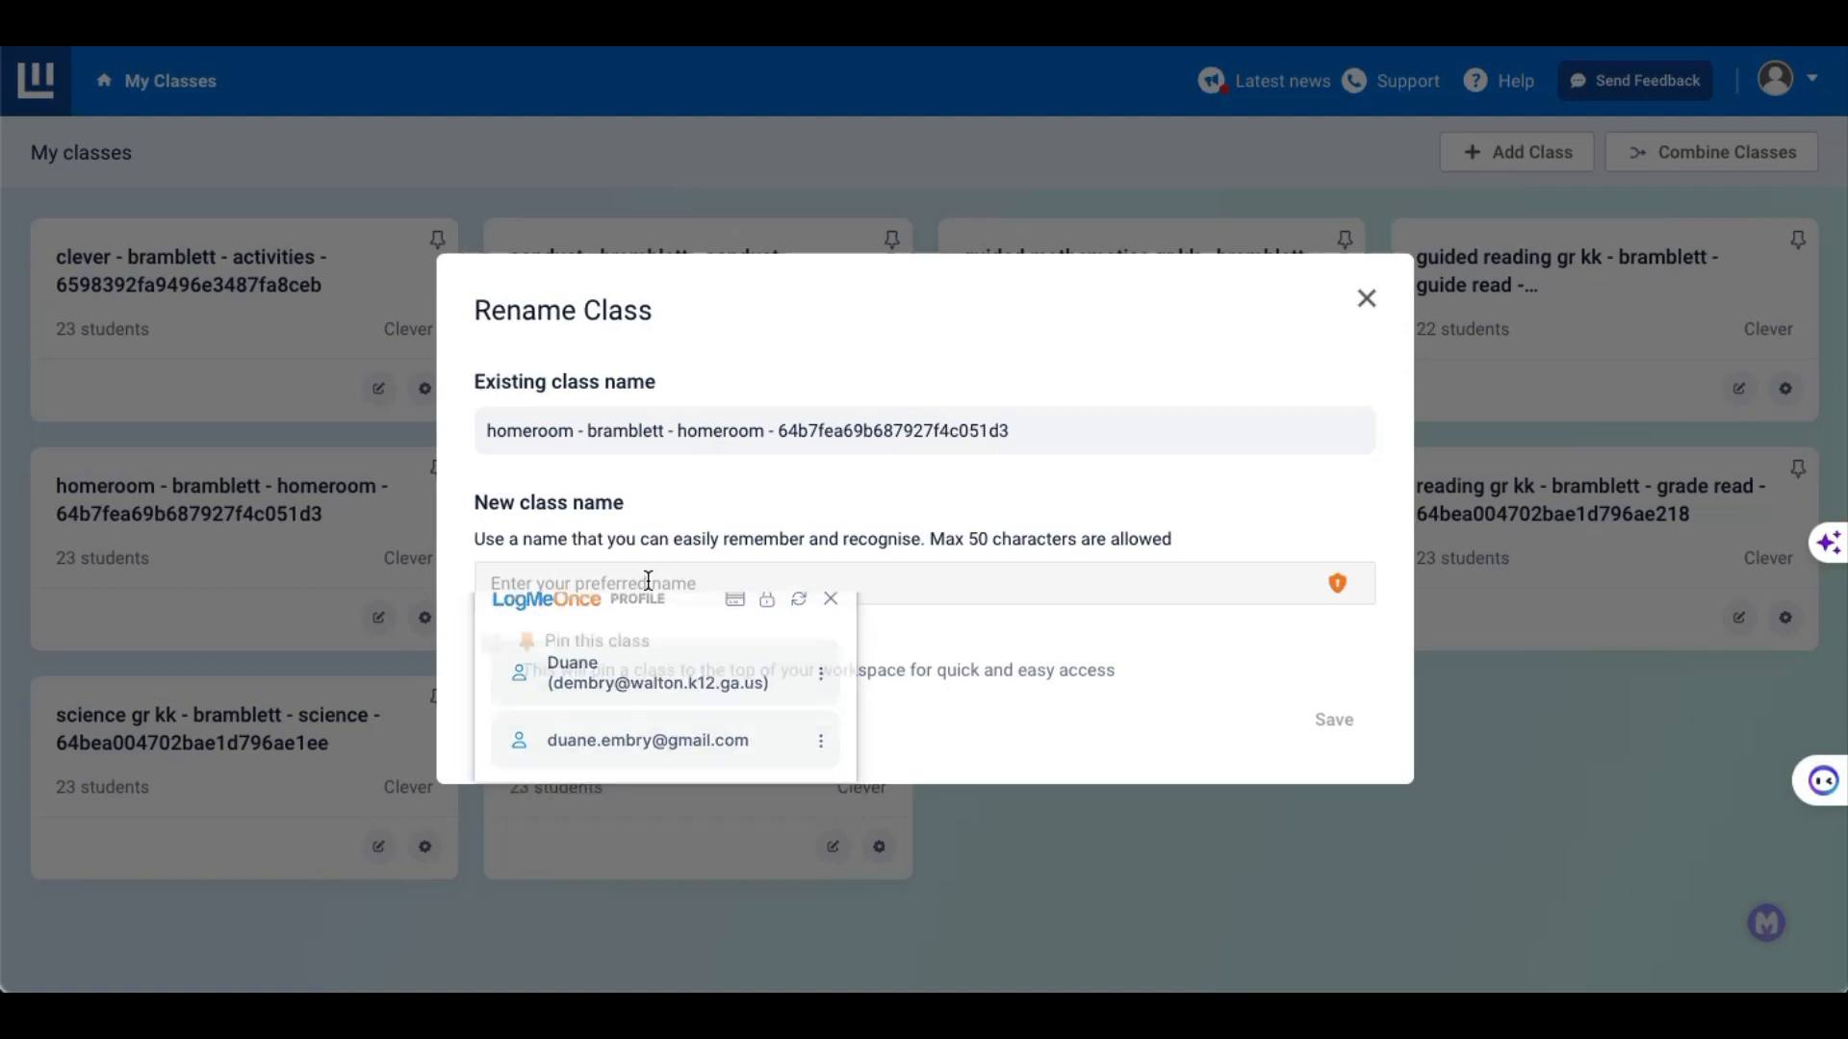
pyautogui.write('Bramblet')
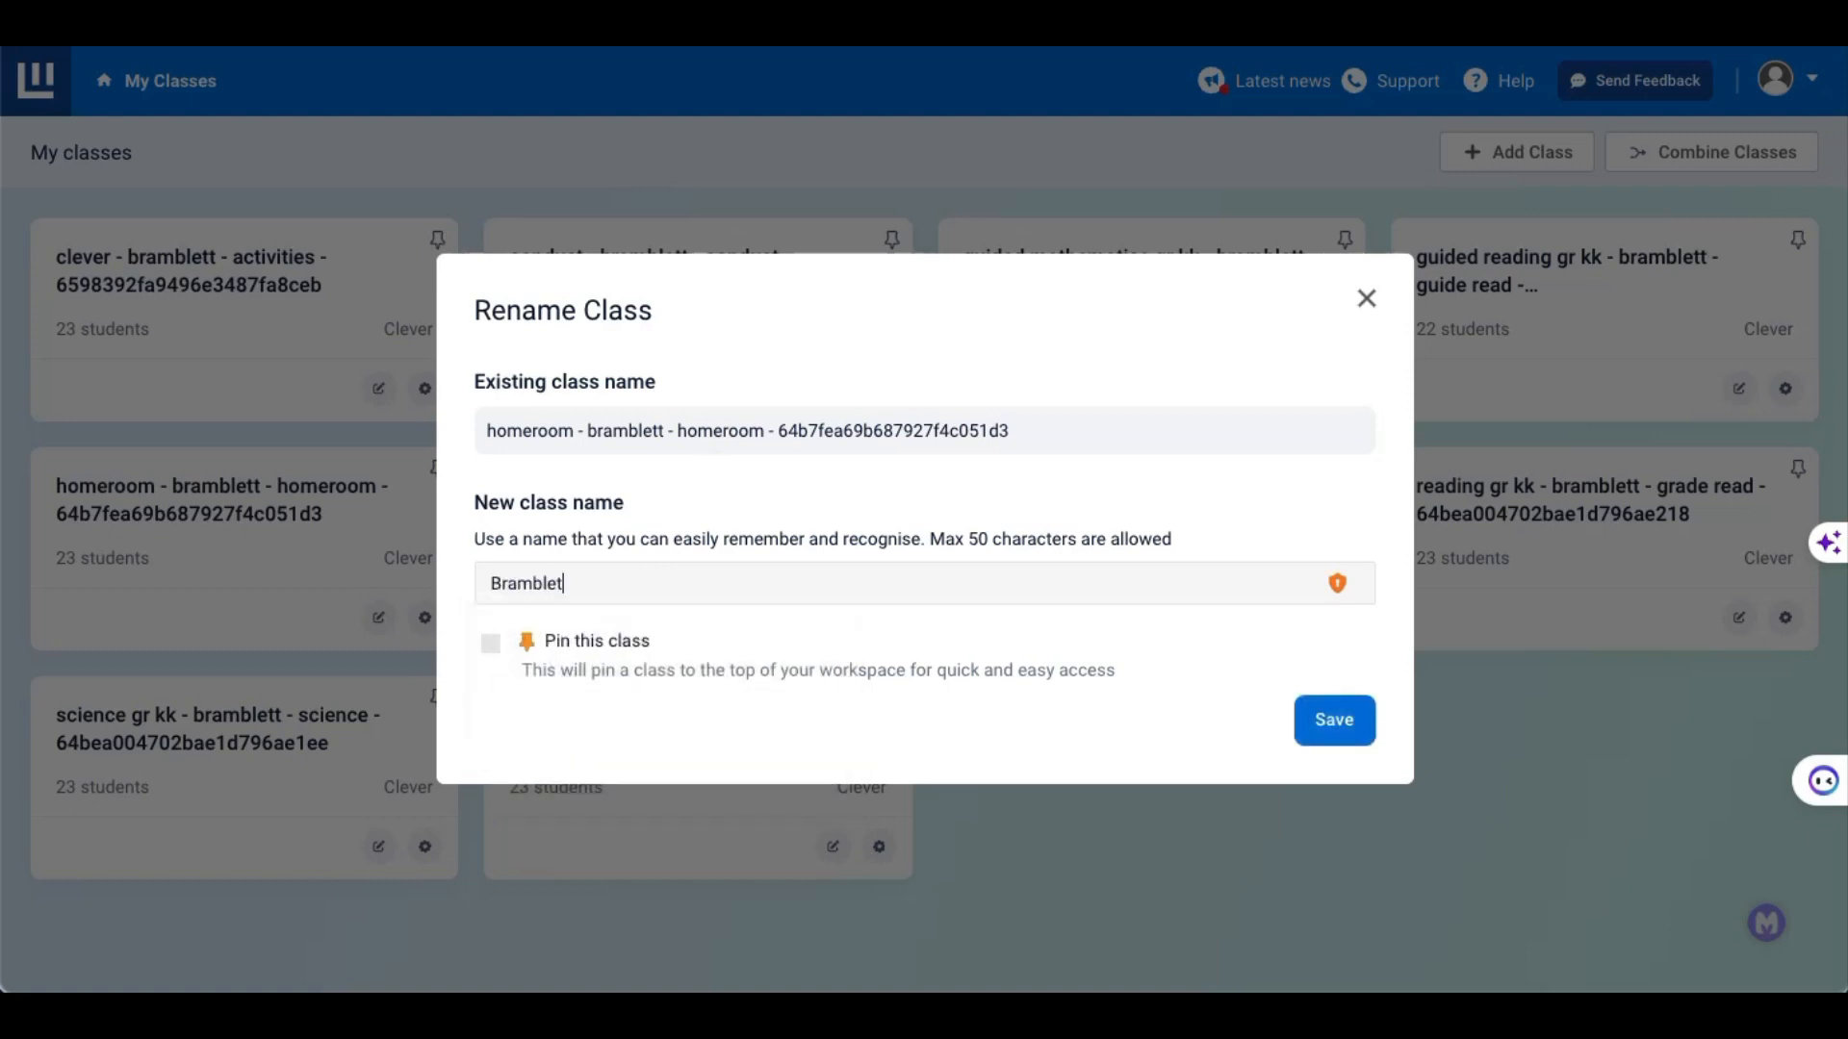
pyautogui.write('t - Homeroom')
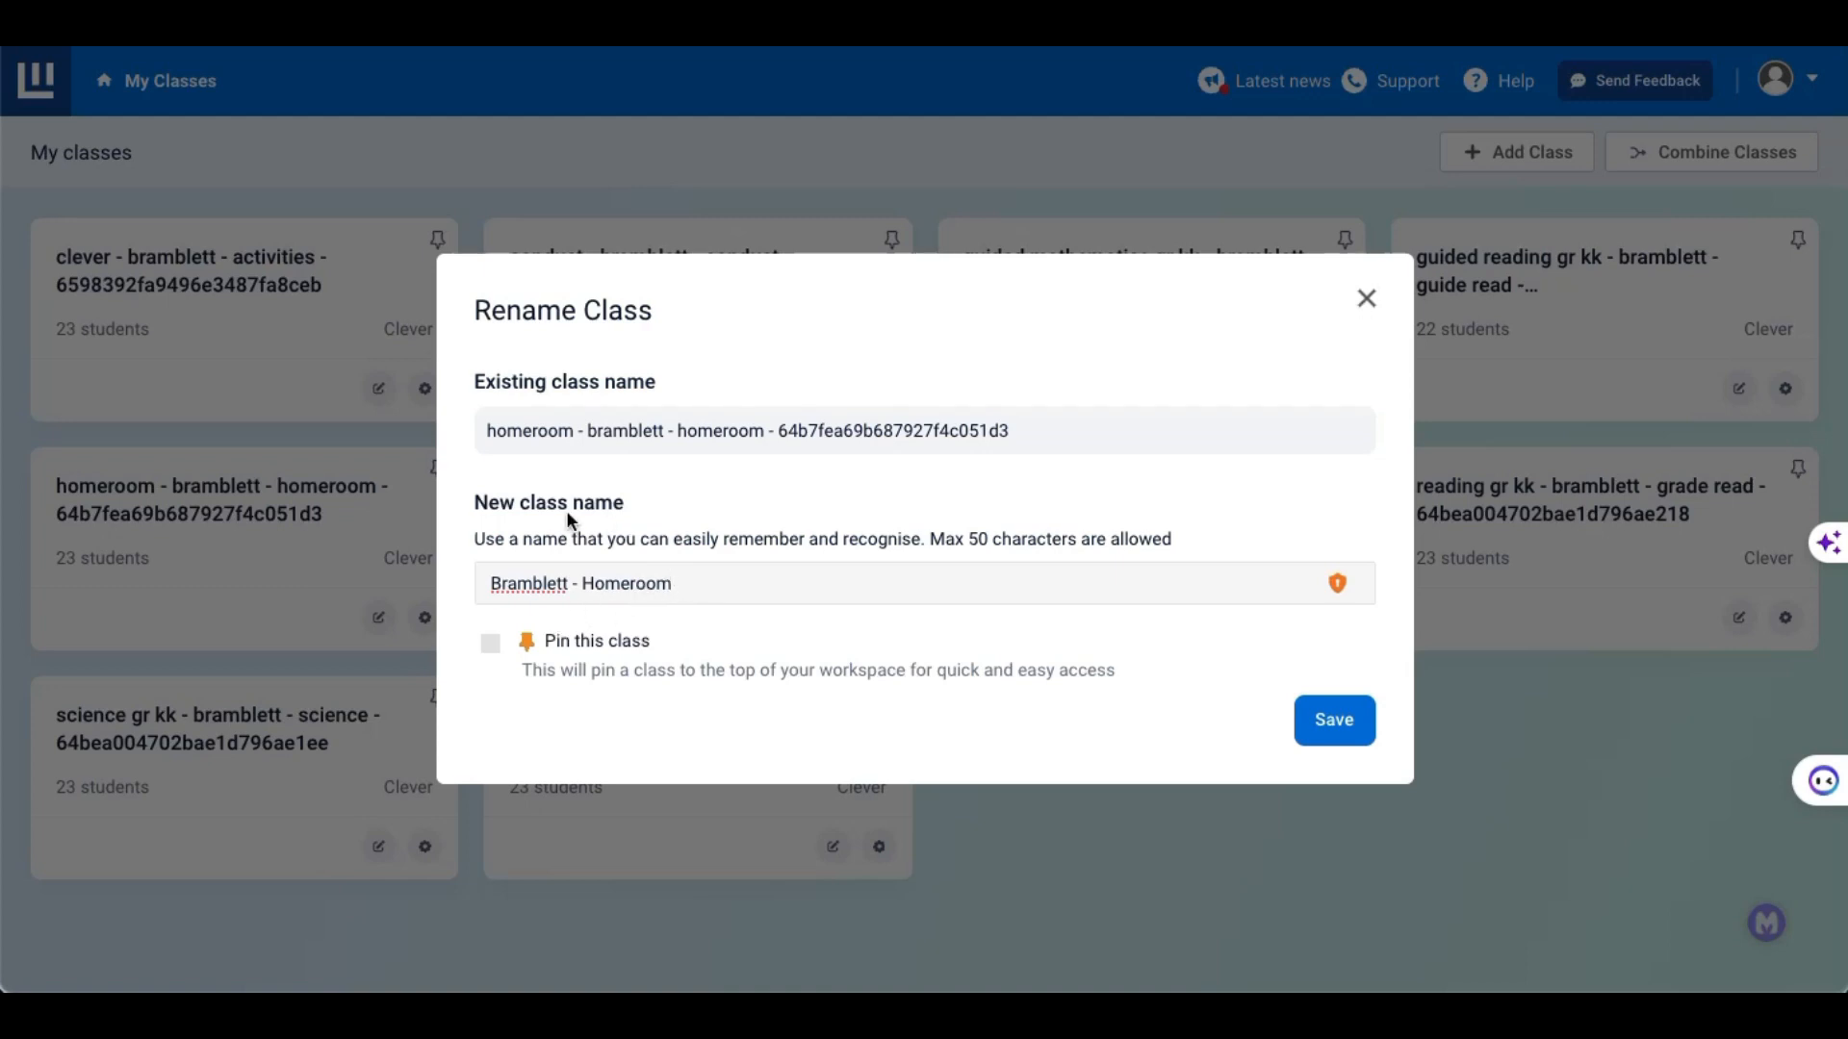
pyautogui.click(1333, 722)
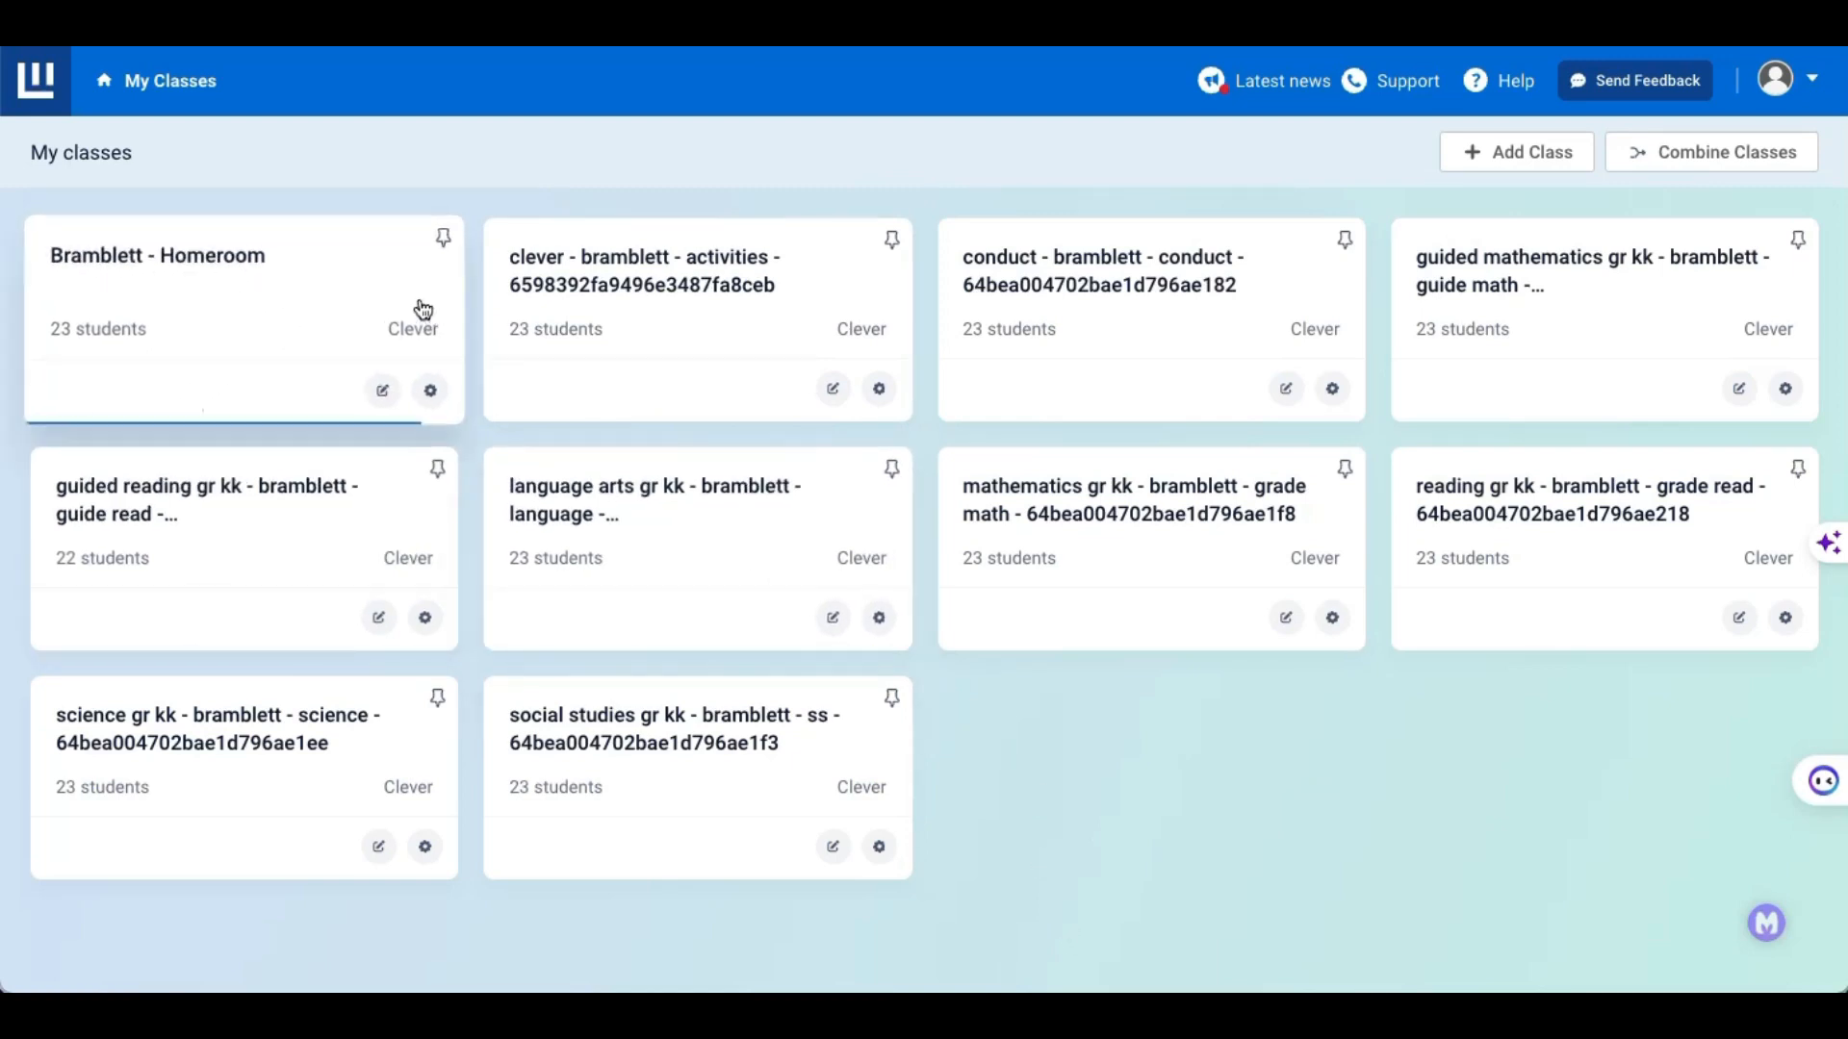
# Pin the renamed homeroom class and collapse the group of other classes.
pyautogui.click(440, 256)
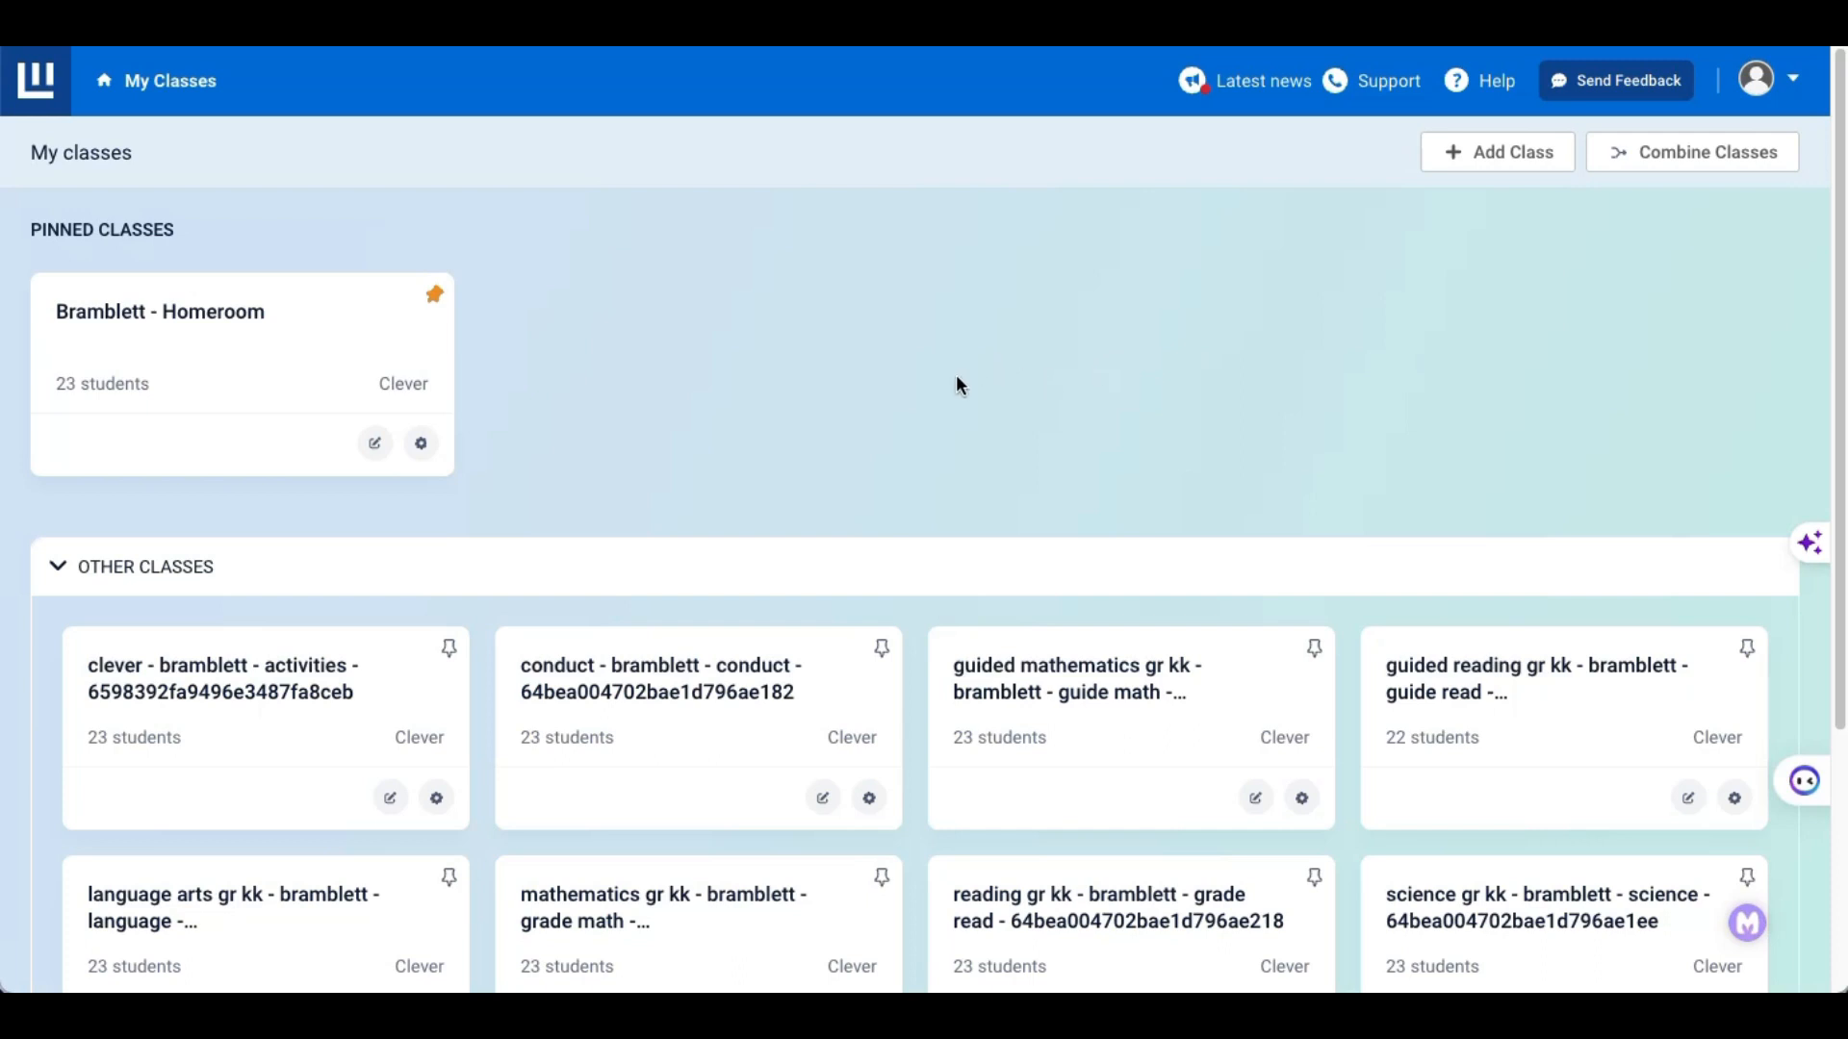
pyautogui.scroll(-1, 909, 928)
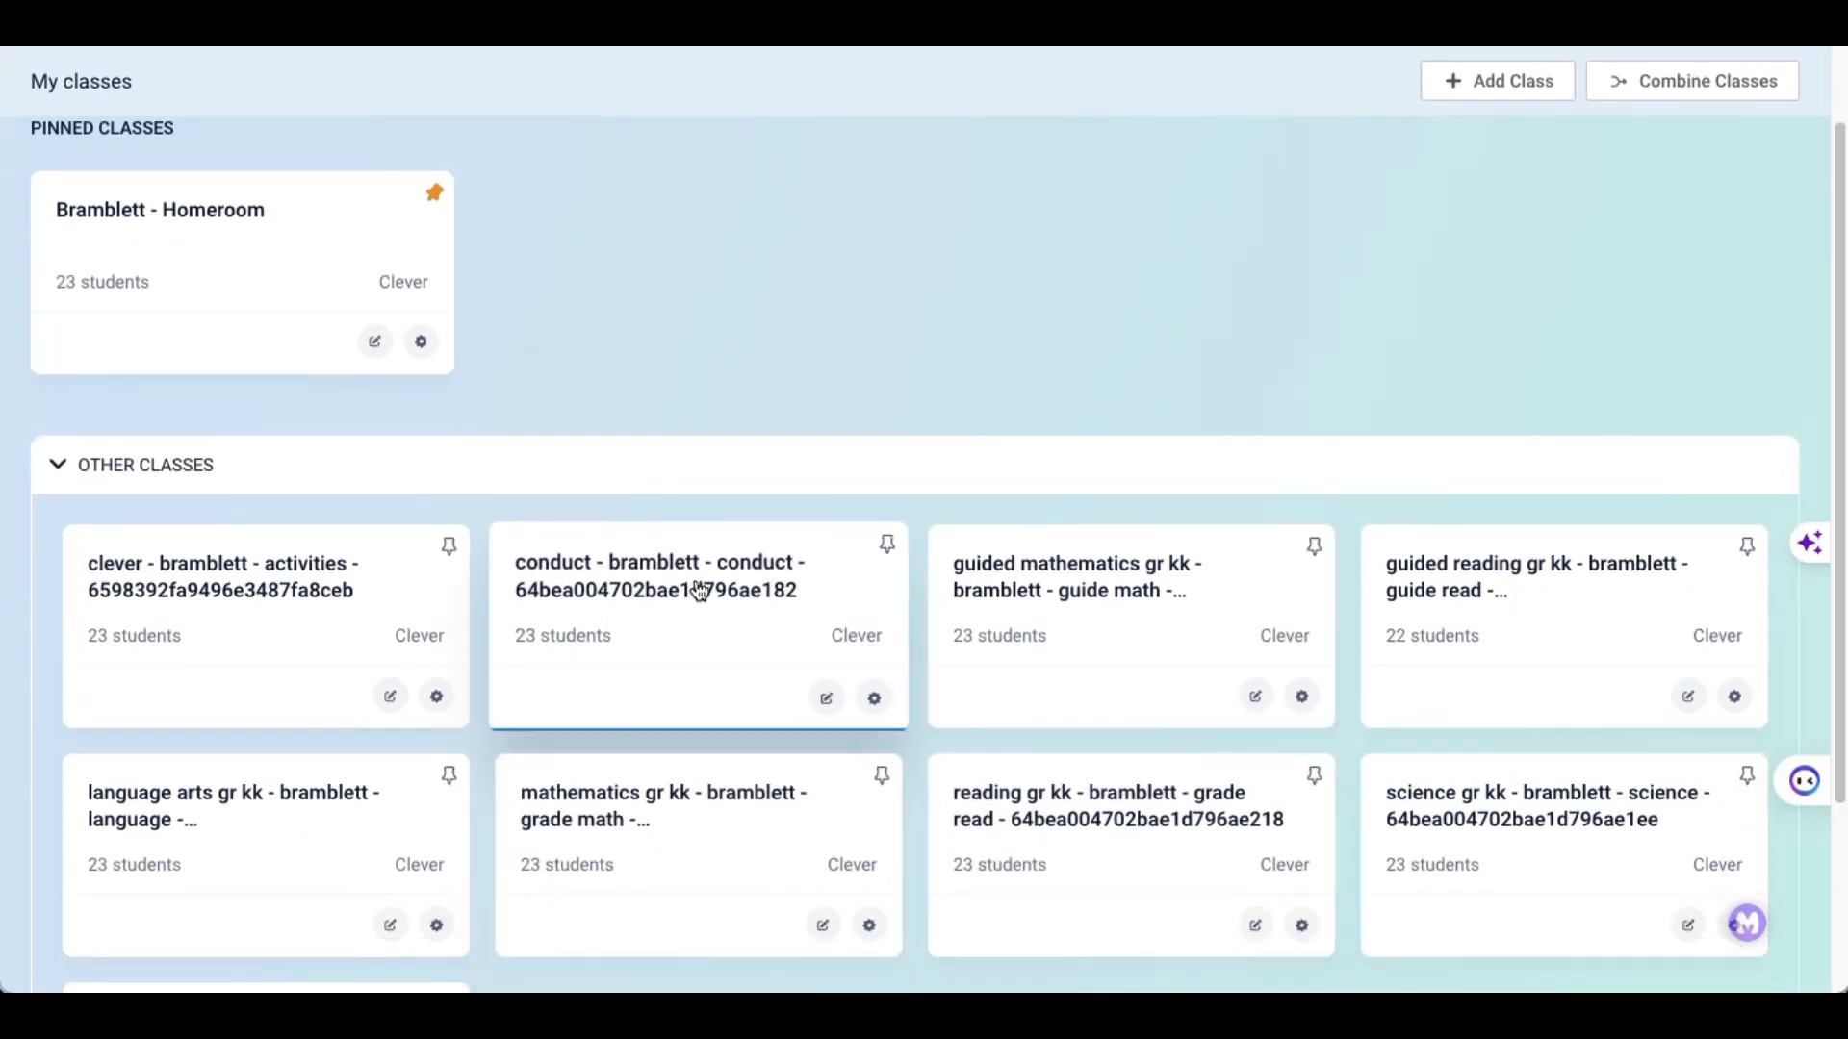
pyautogui.scroll(1, 677, 507)
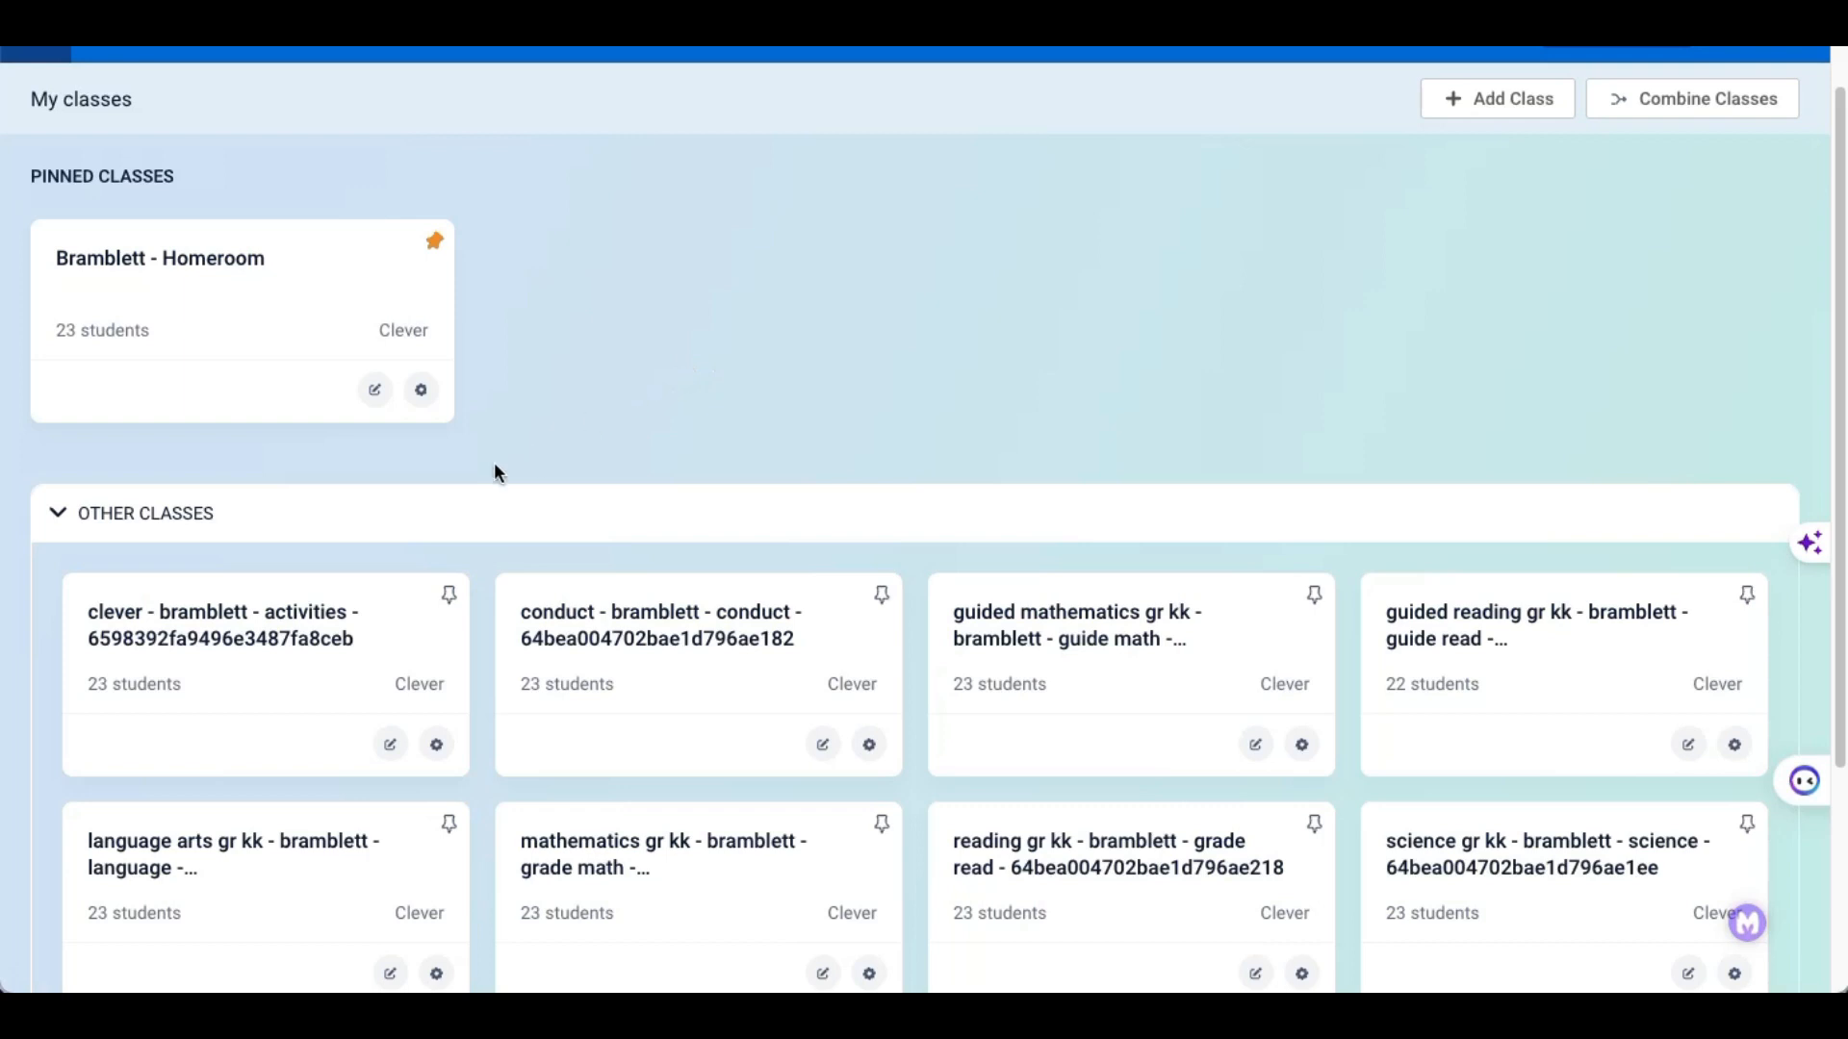
pyautogui.click(58, 513)
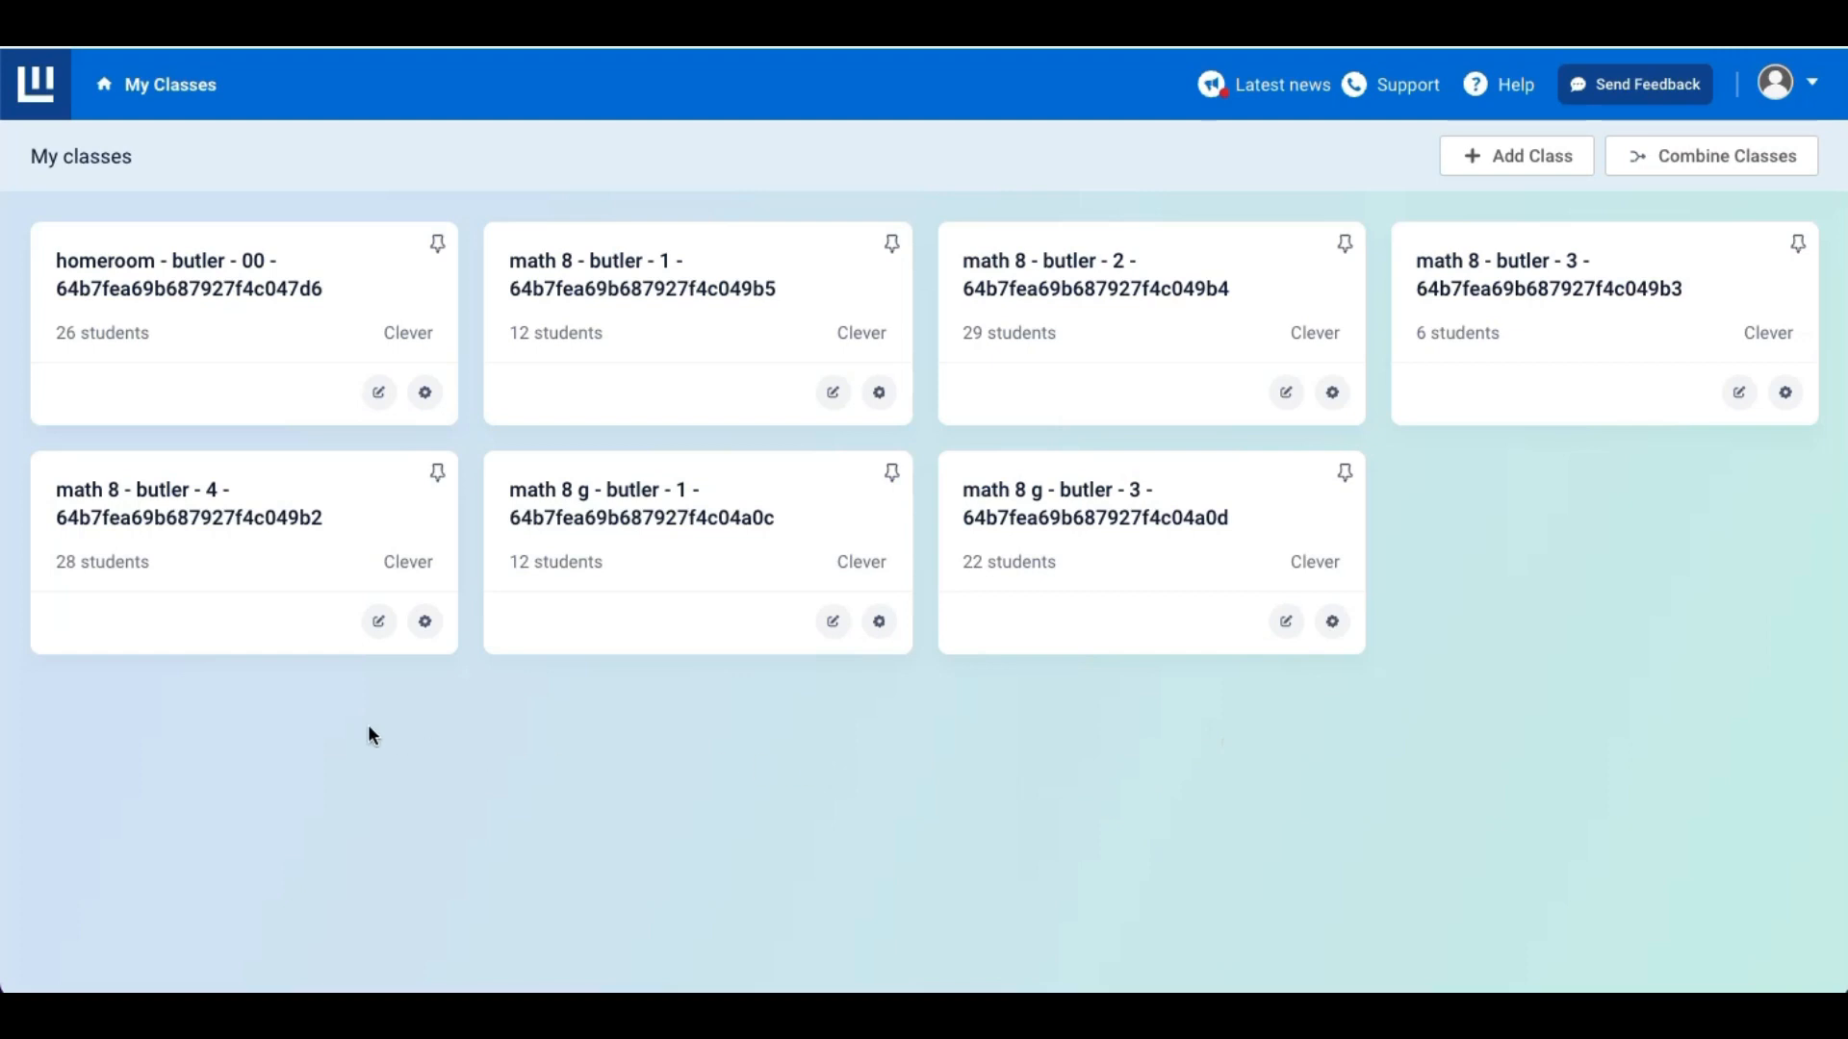
# Rename the synced homeroom class in the math teacher's account to "Homeroom".
pyautogui.click(381, 397)
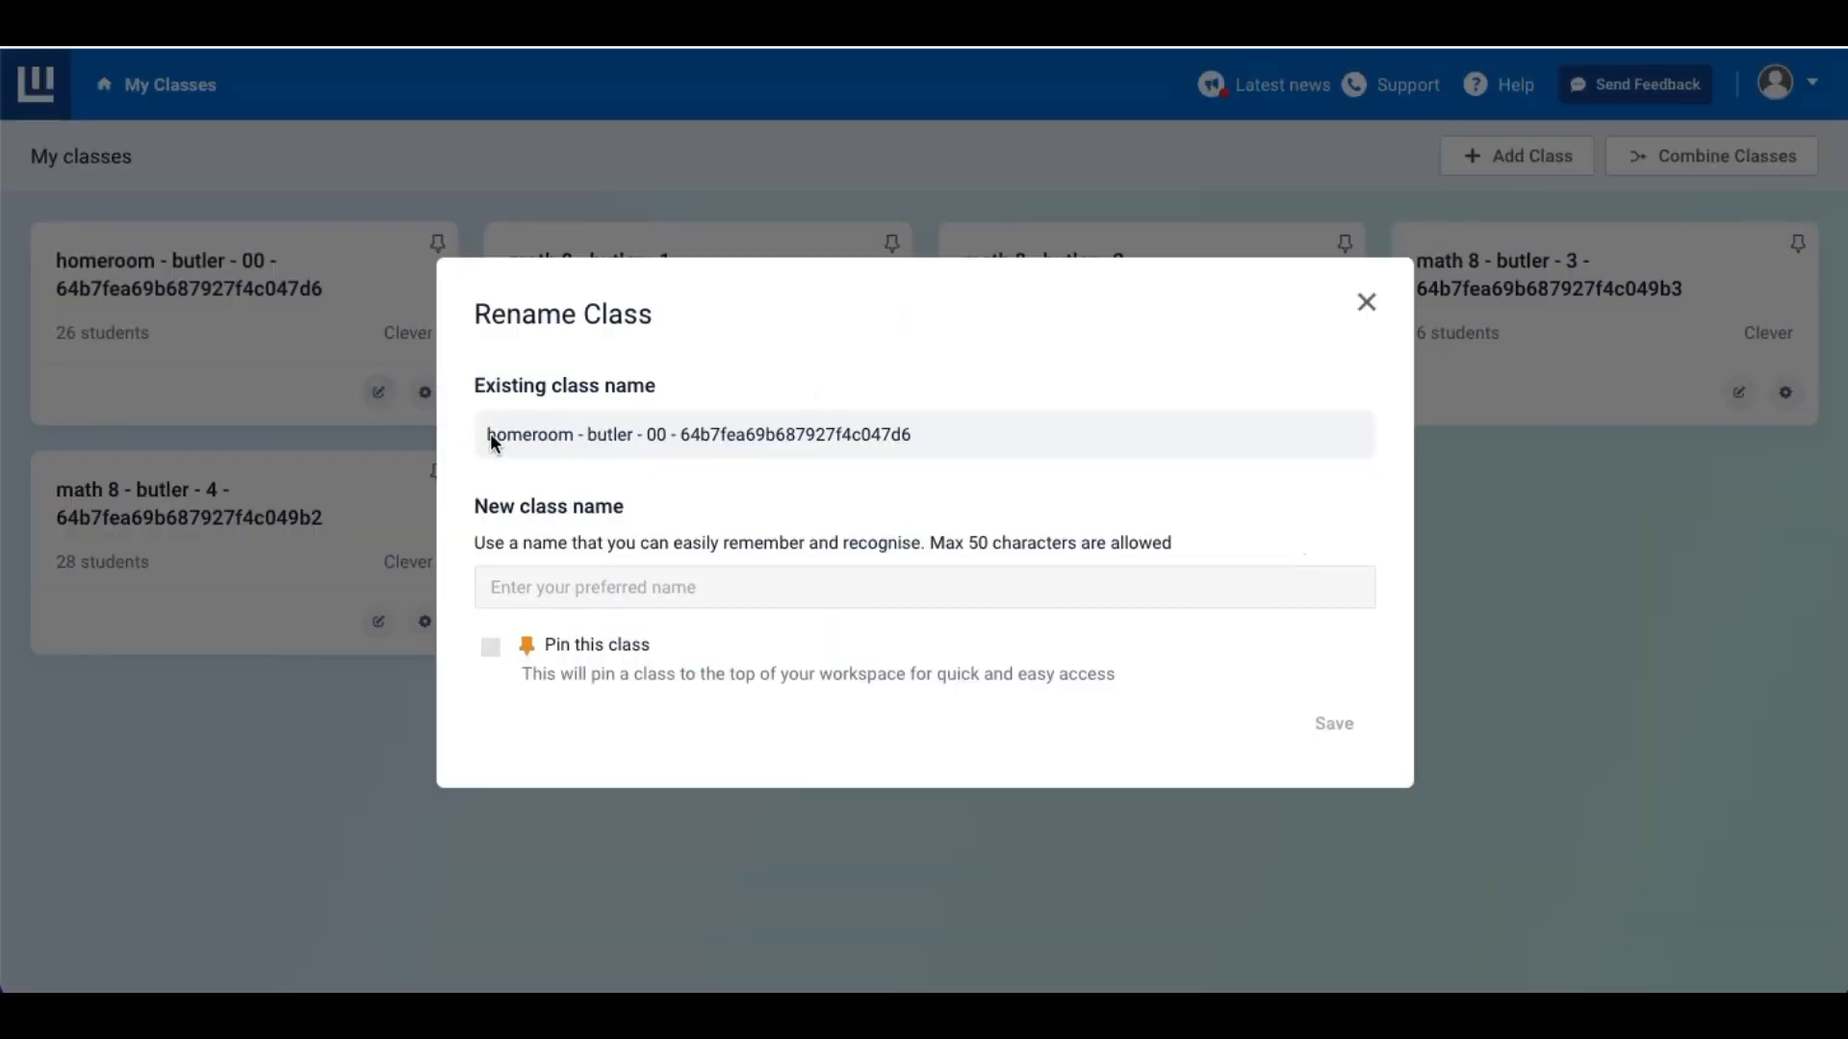
pyautogui.click(554, 584)
pyautogui.write('Homeroom')
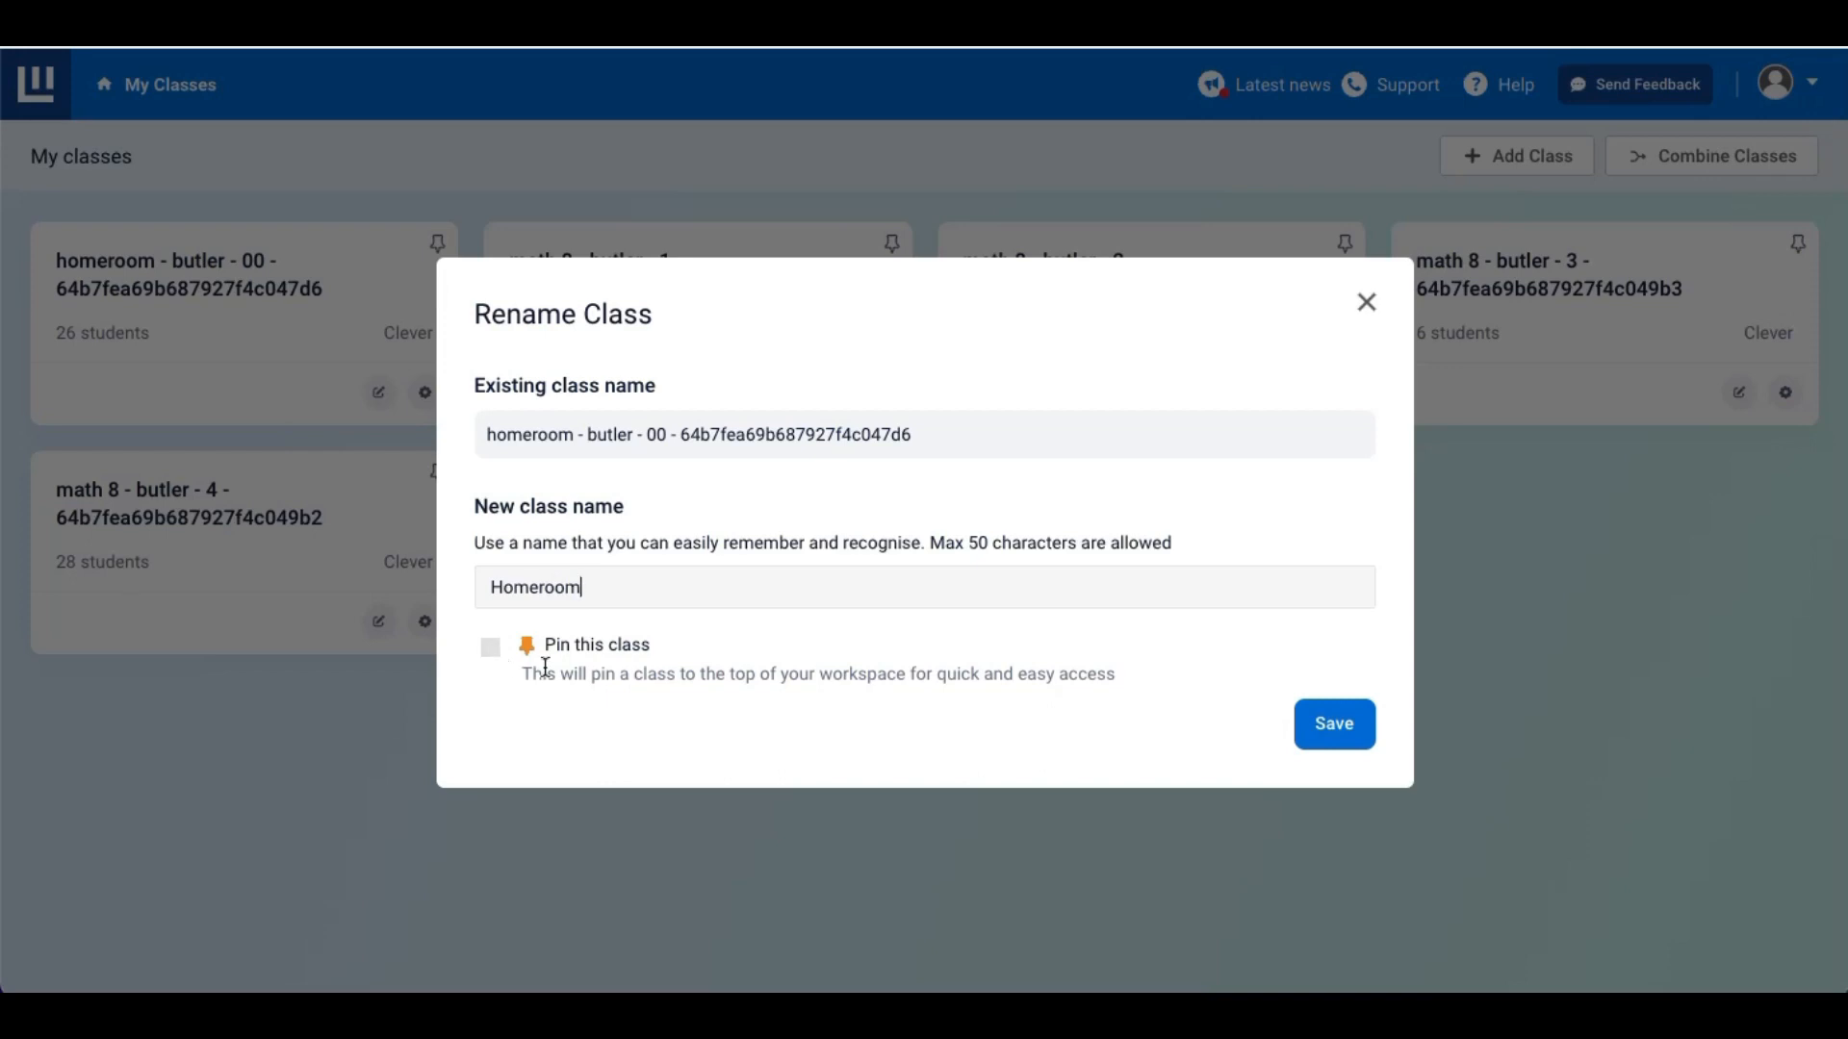
pyautogui.click(1331, 730)
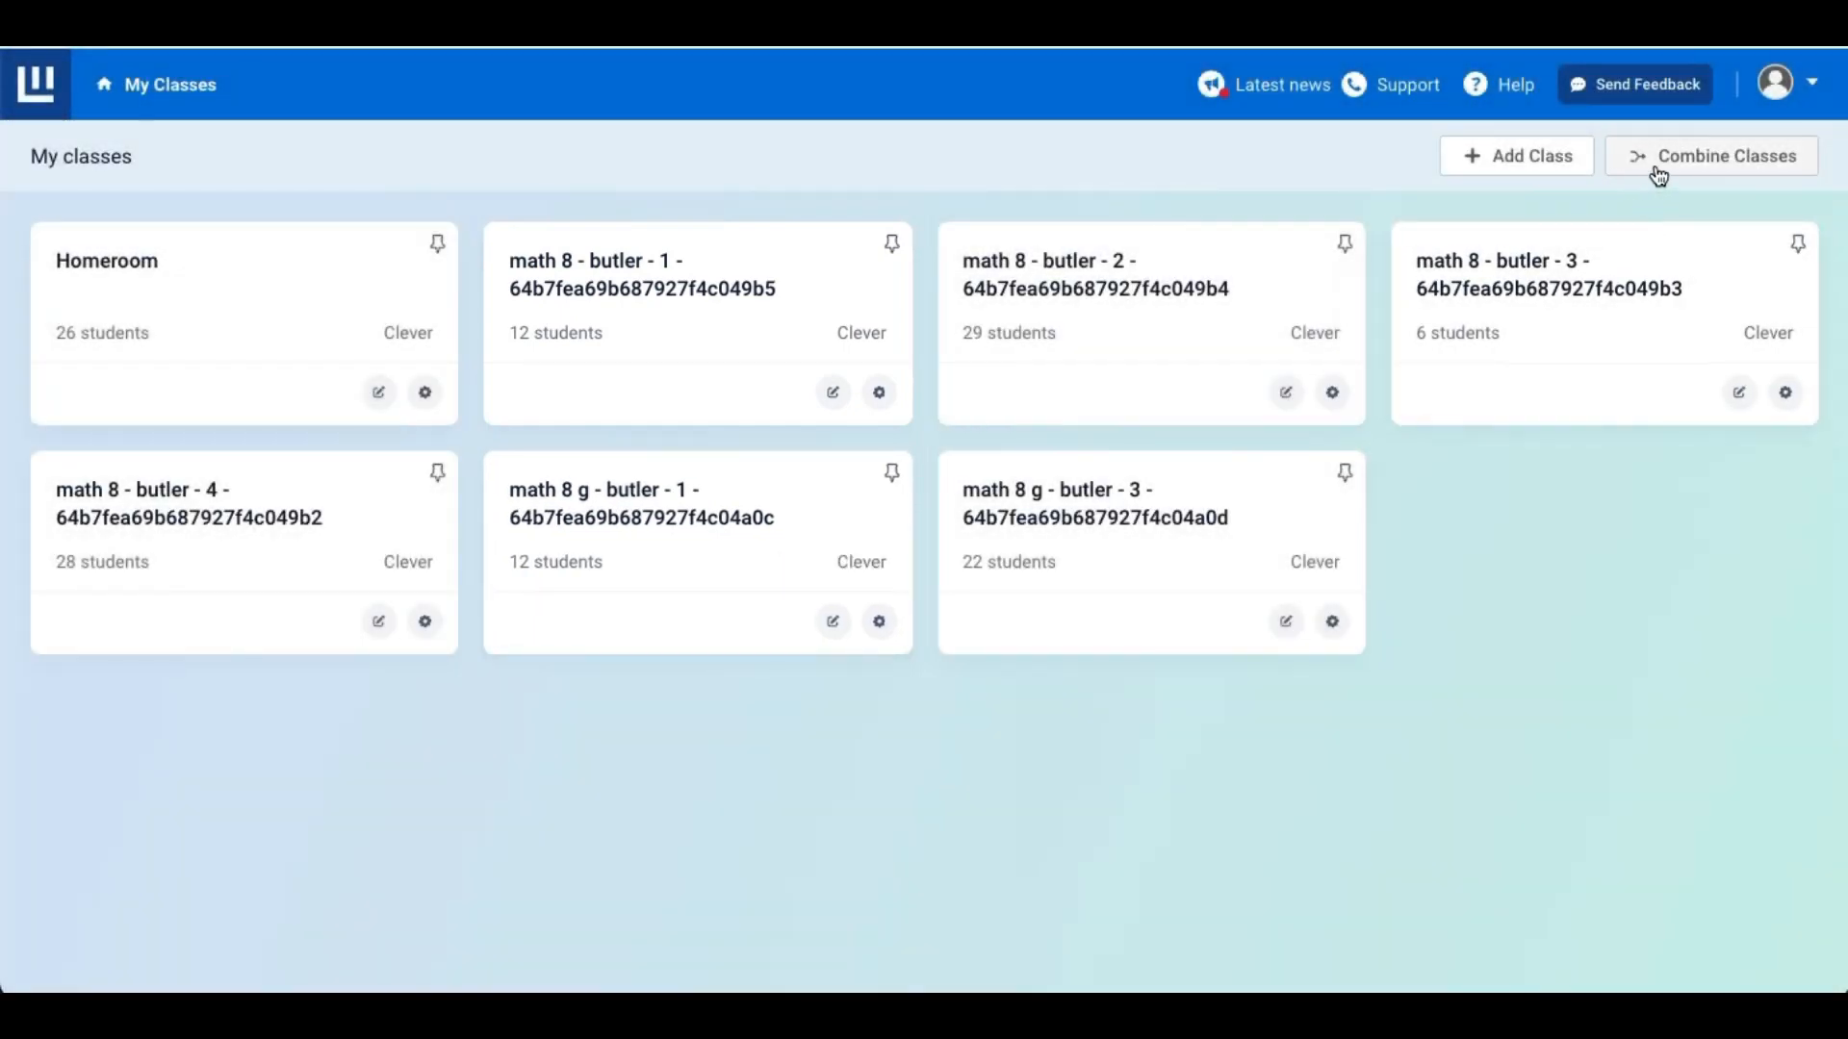
# Try to combine the period 1 math 8 and math 8 g classes under the name "1st Period".
pyautogui.click(1689, 163)
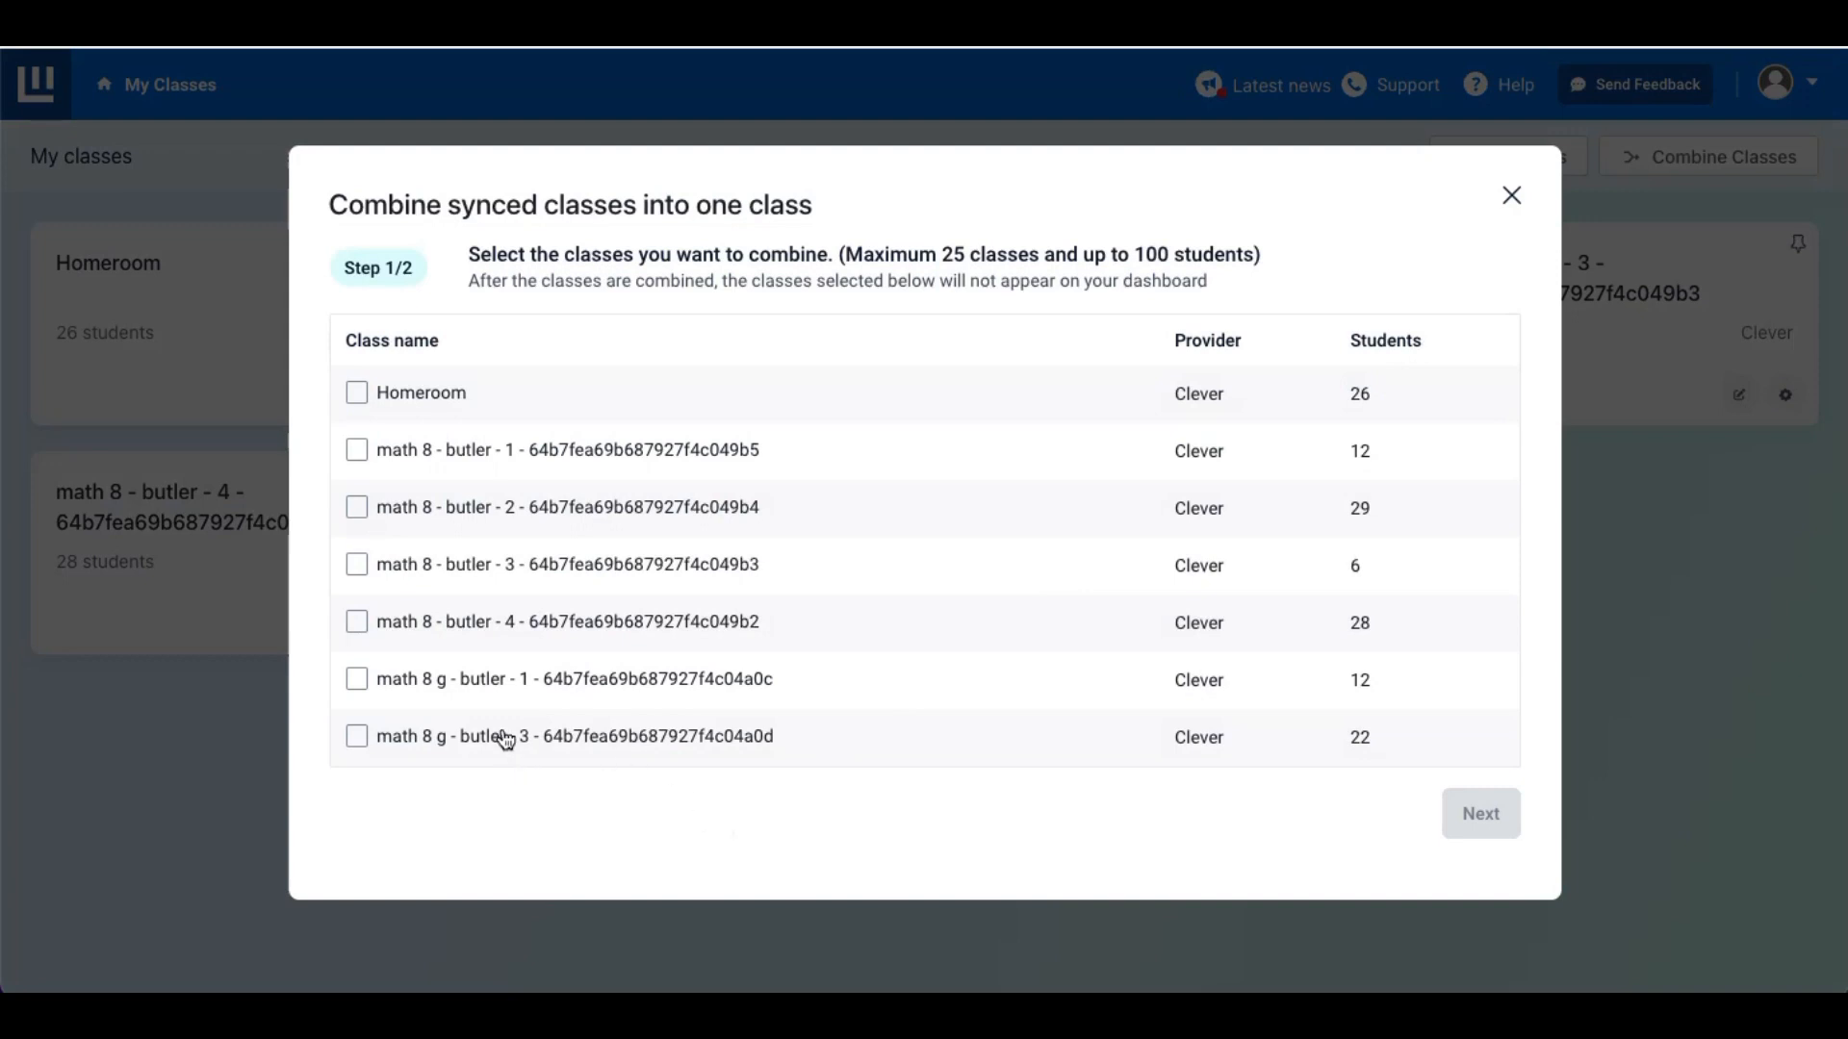
pyautogui.click(354, 451)
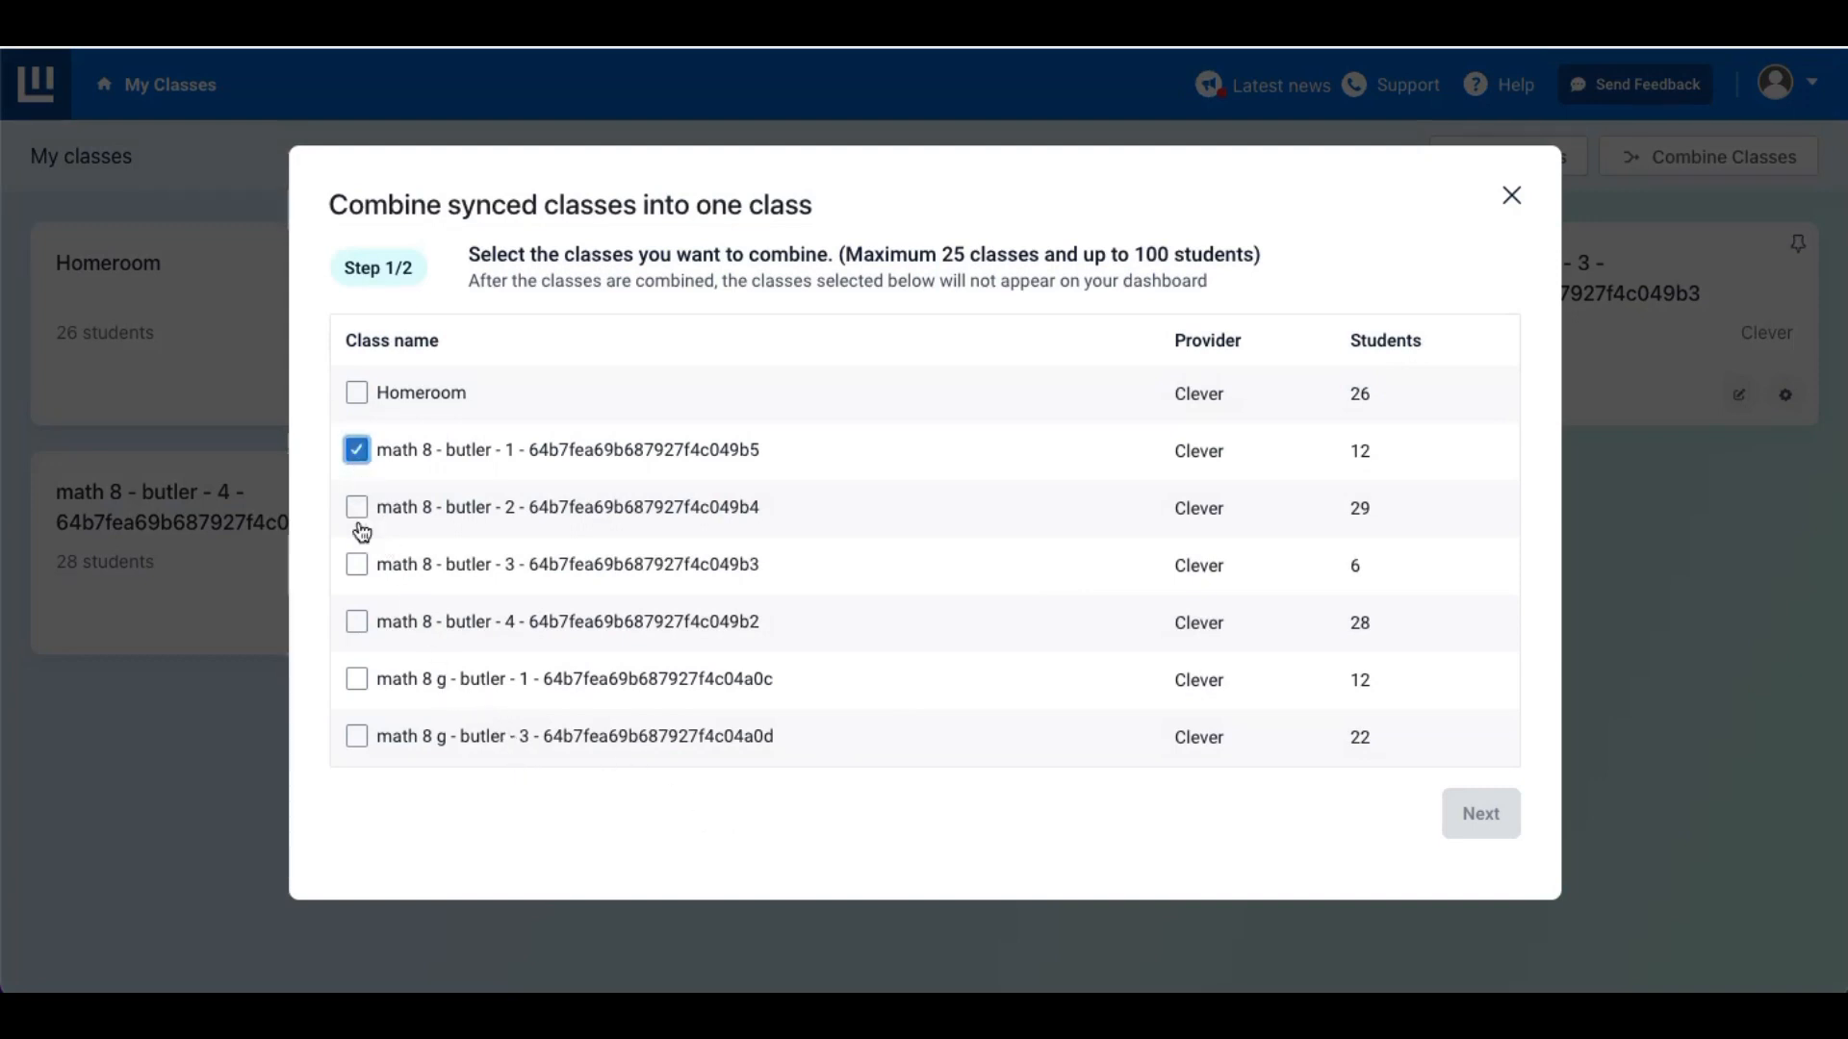
pyautogui.click(356, 678)
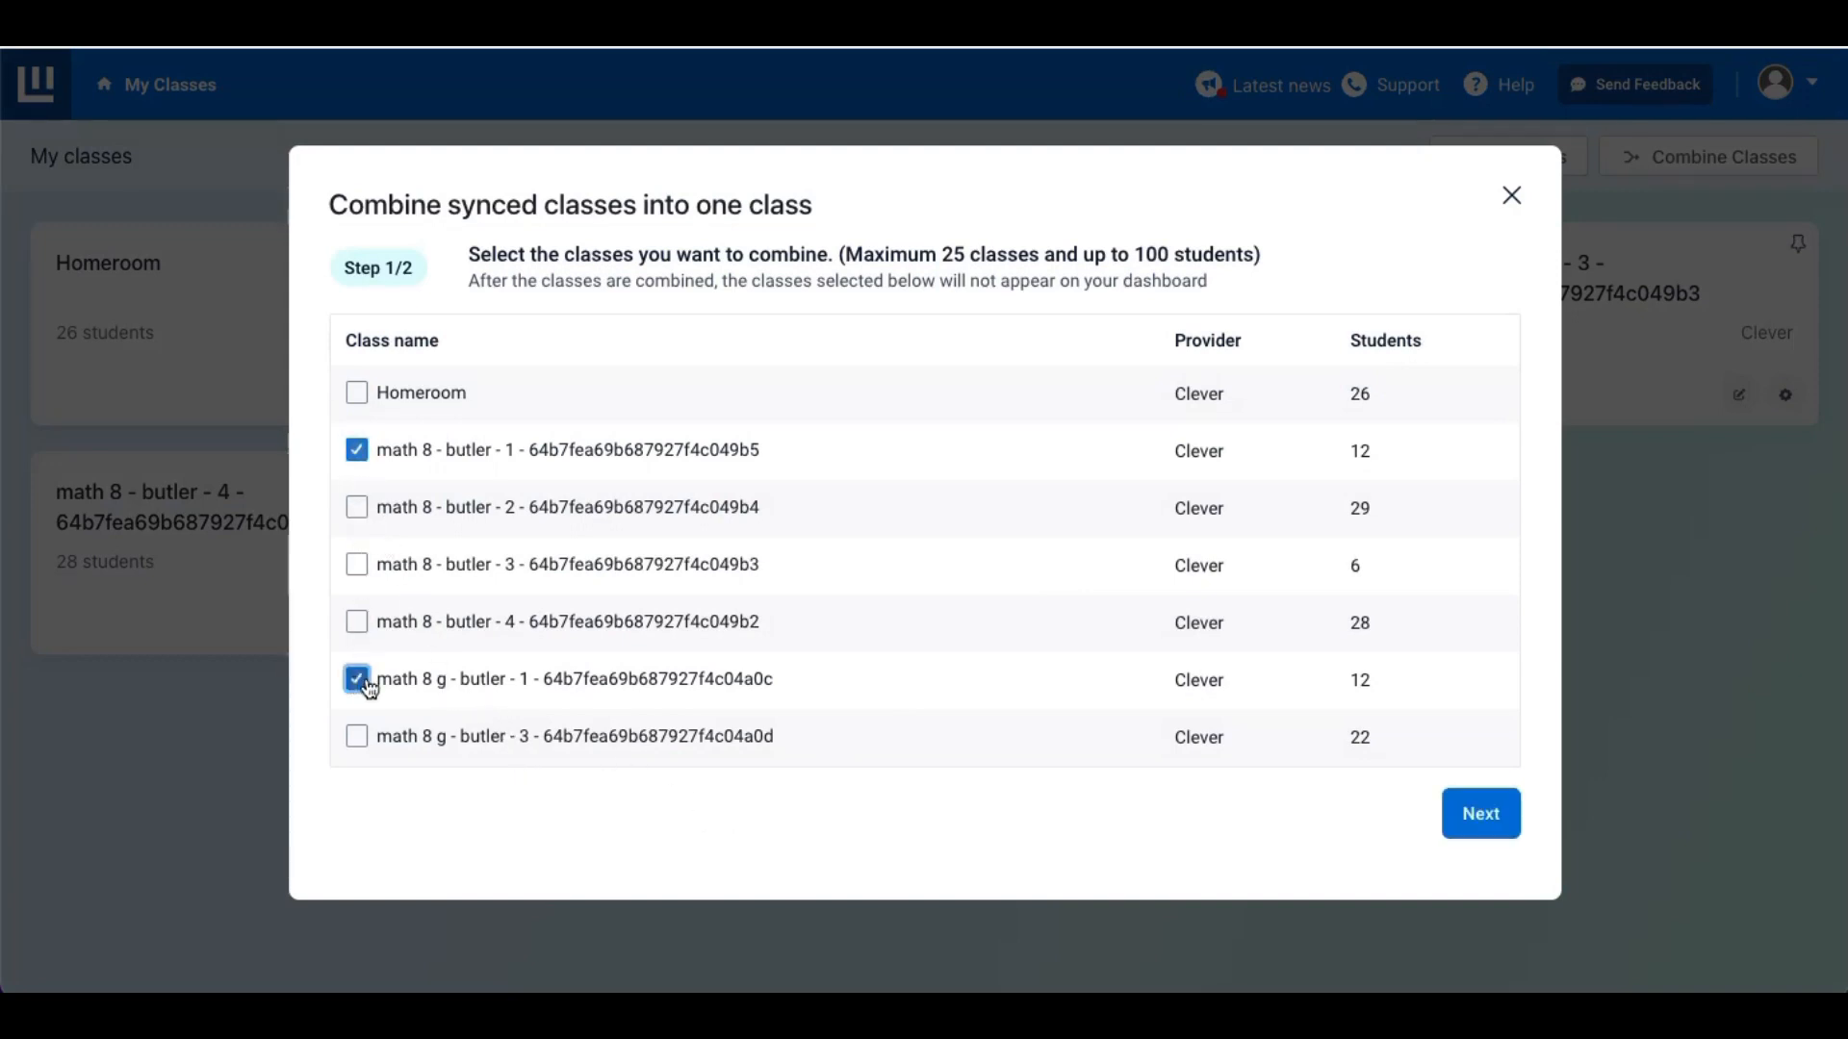
pyautogui.click(1481, 817)
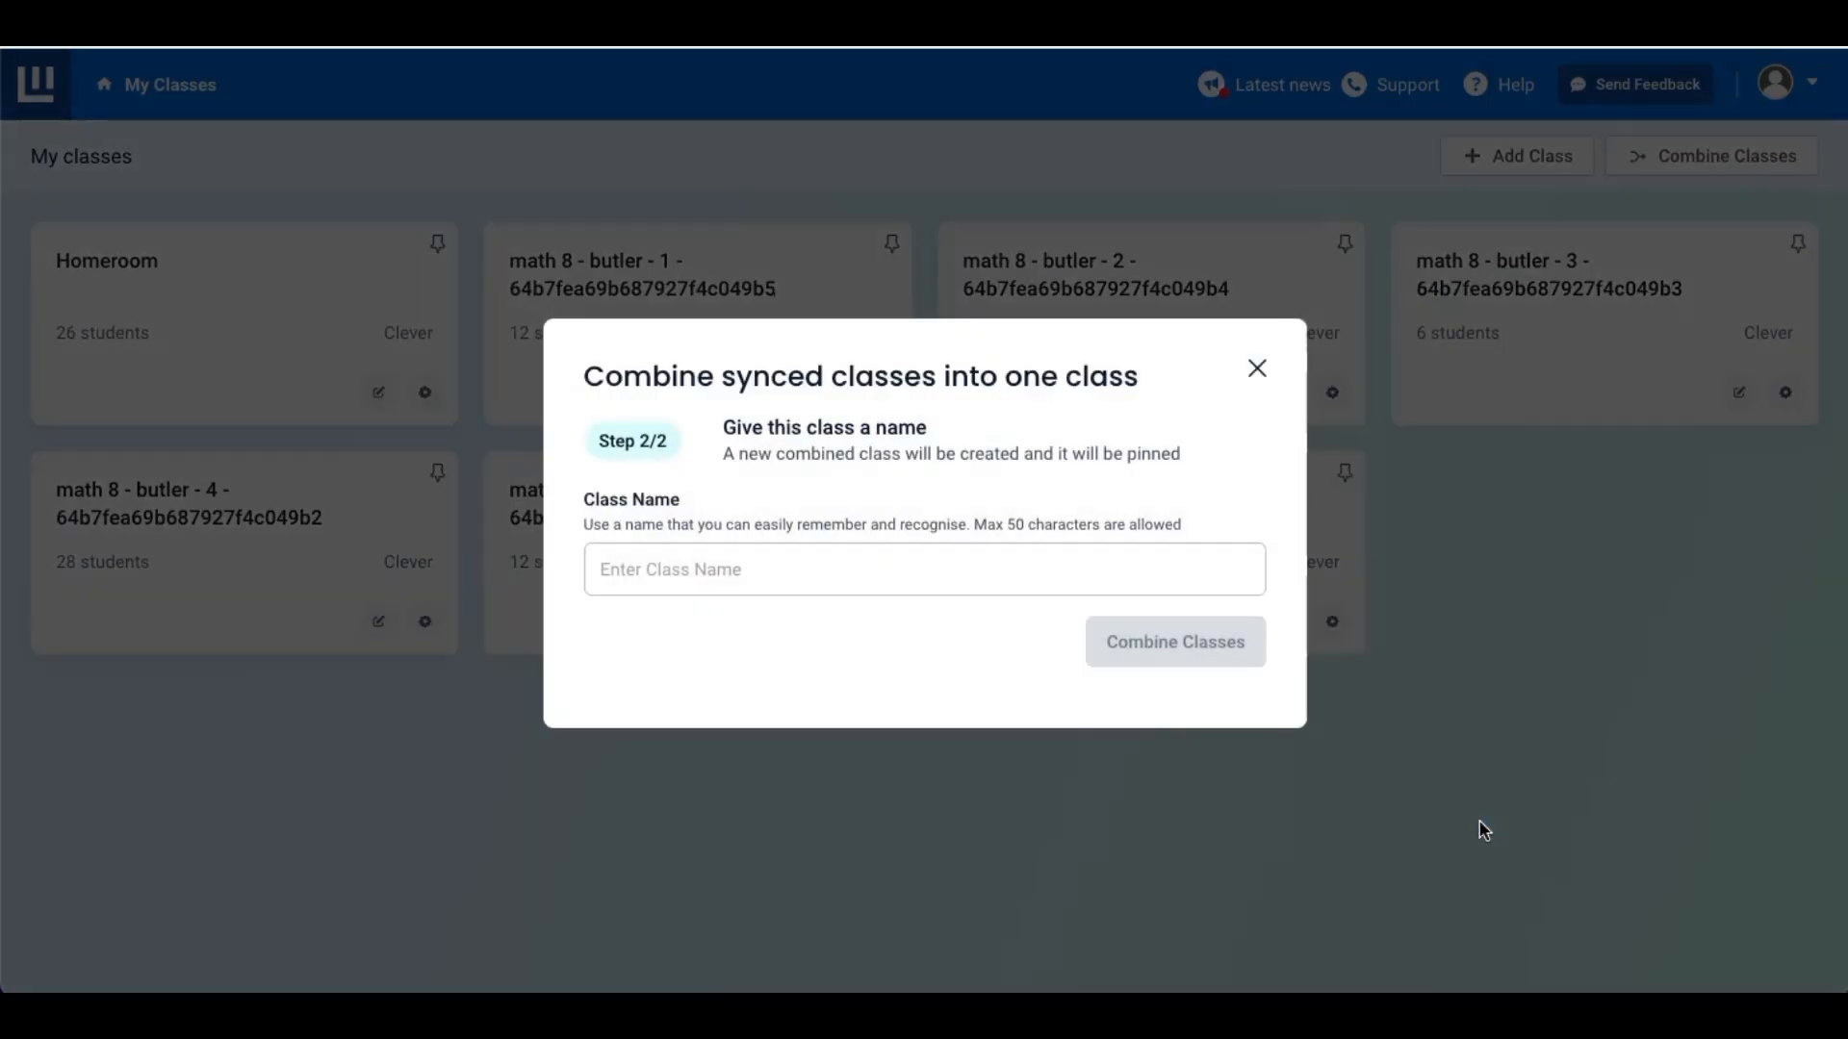
pyautogui.click(772, 568)
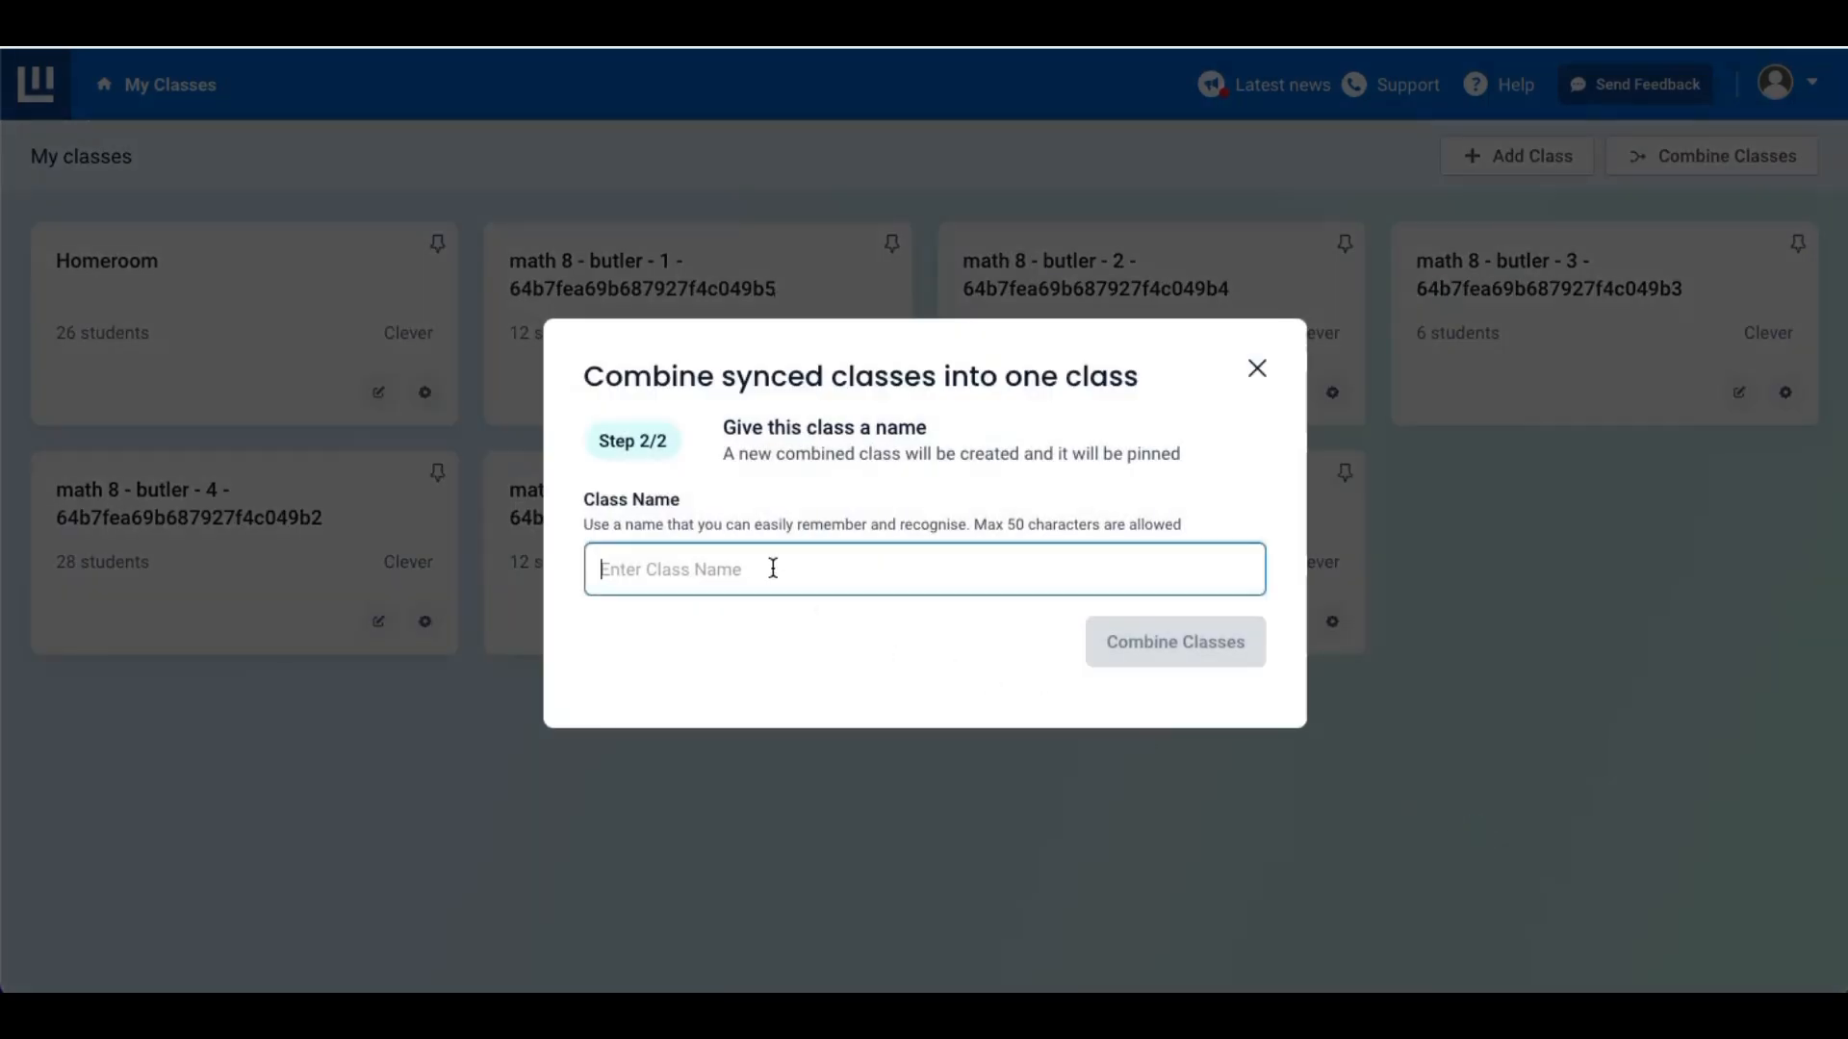
pyautogui.write('1st ')
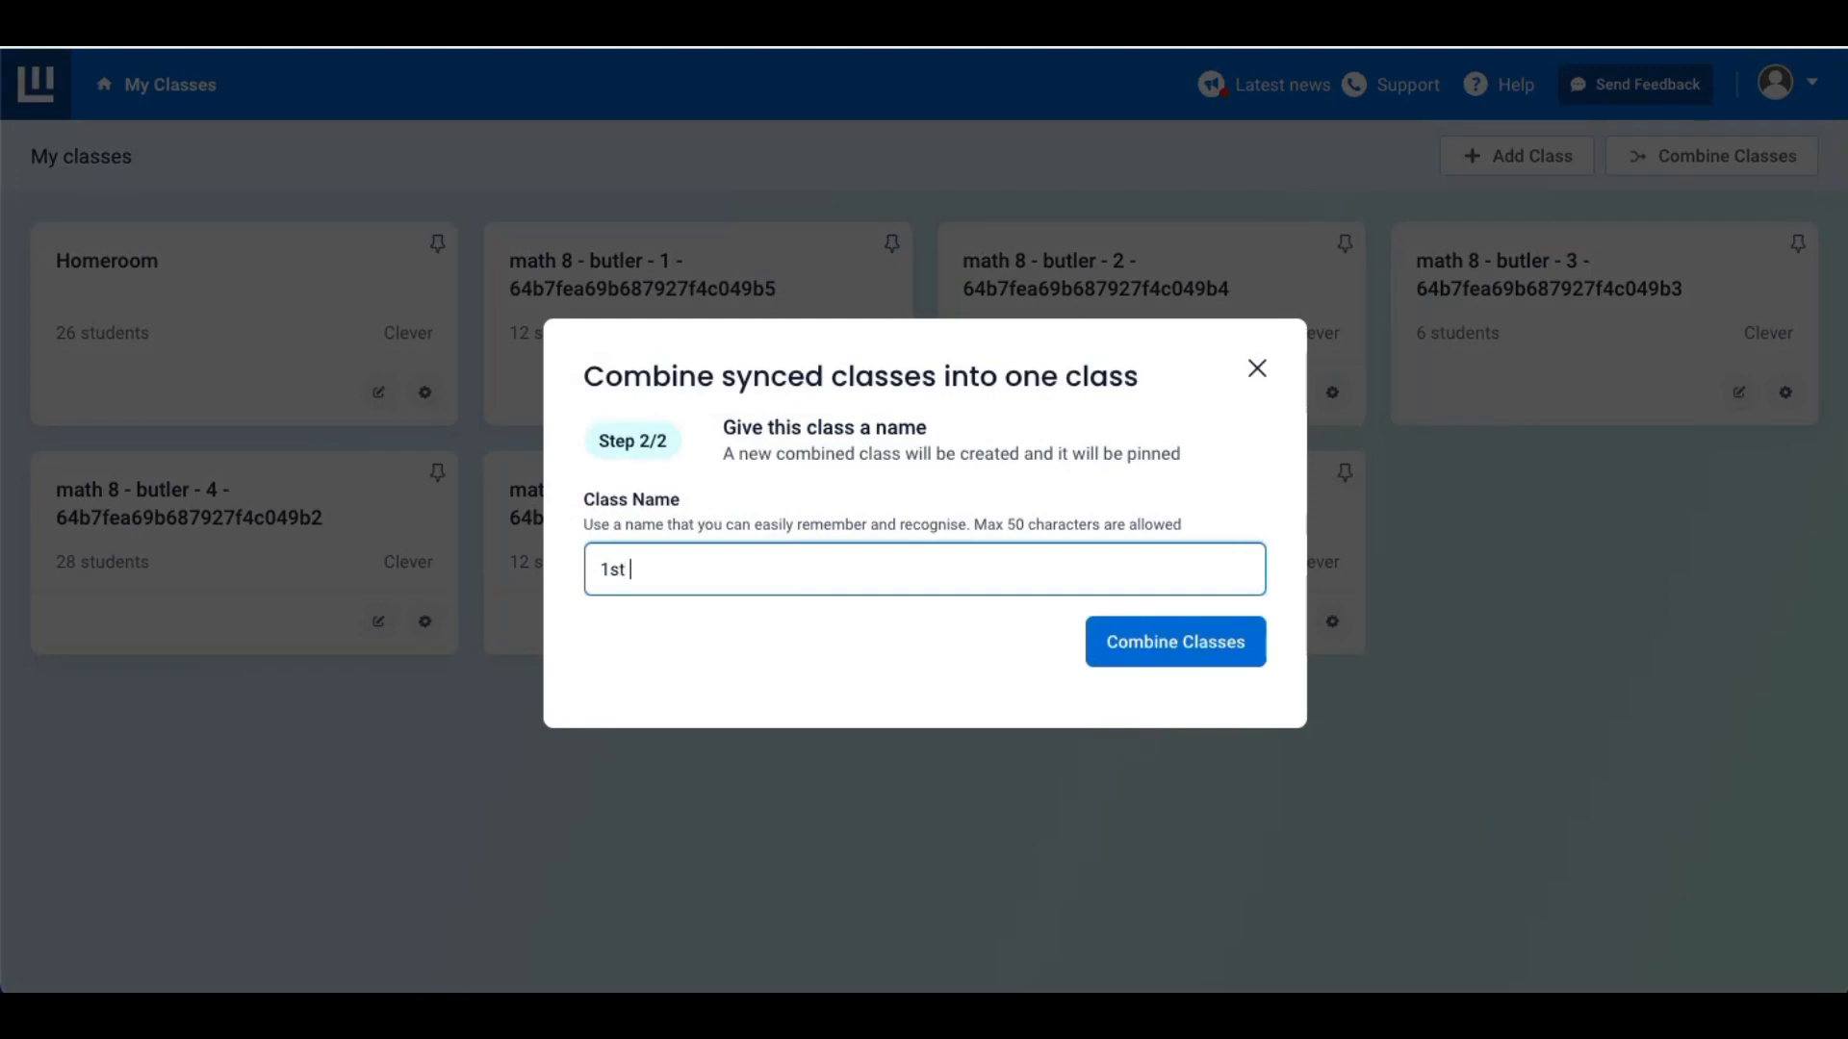
pyautogui.write('Period')
pyautogui.click(1136, 651)
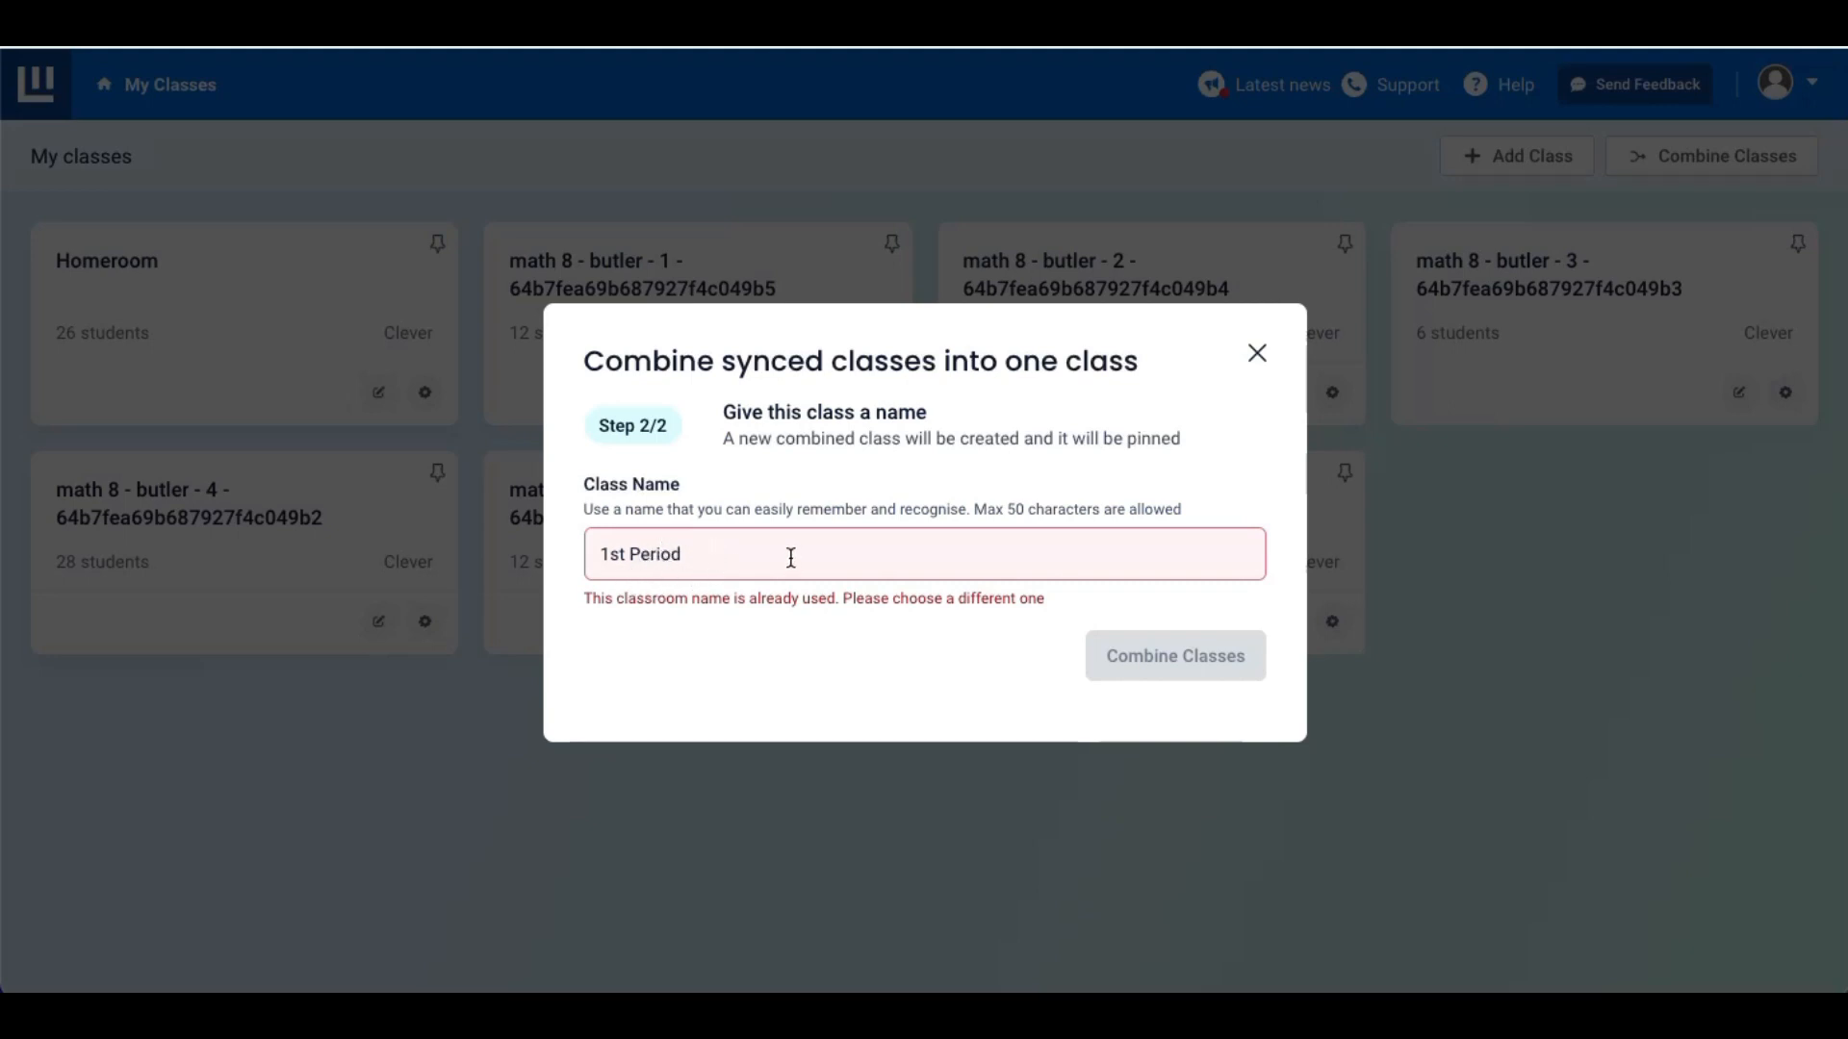
# Put the teacher's surname and a dash before "1st Period" and combine the two classes.
pyautogui.click(598, 554)
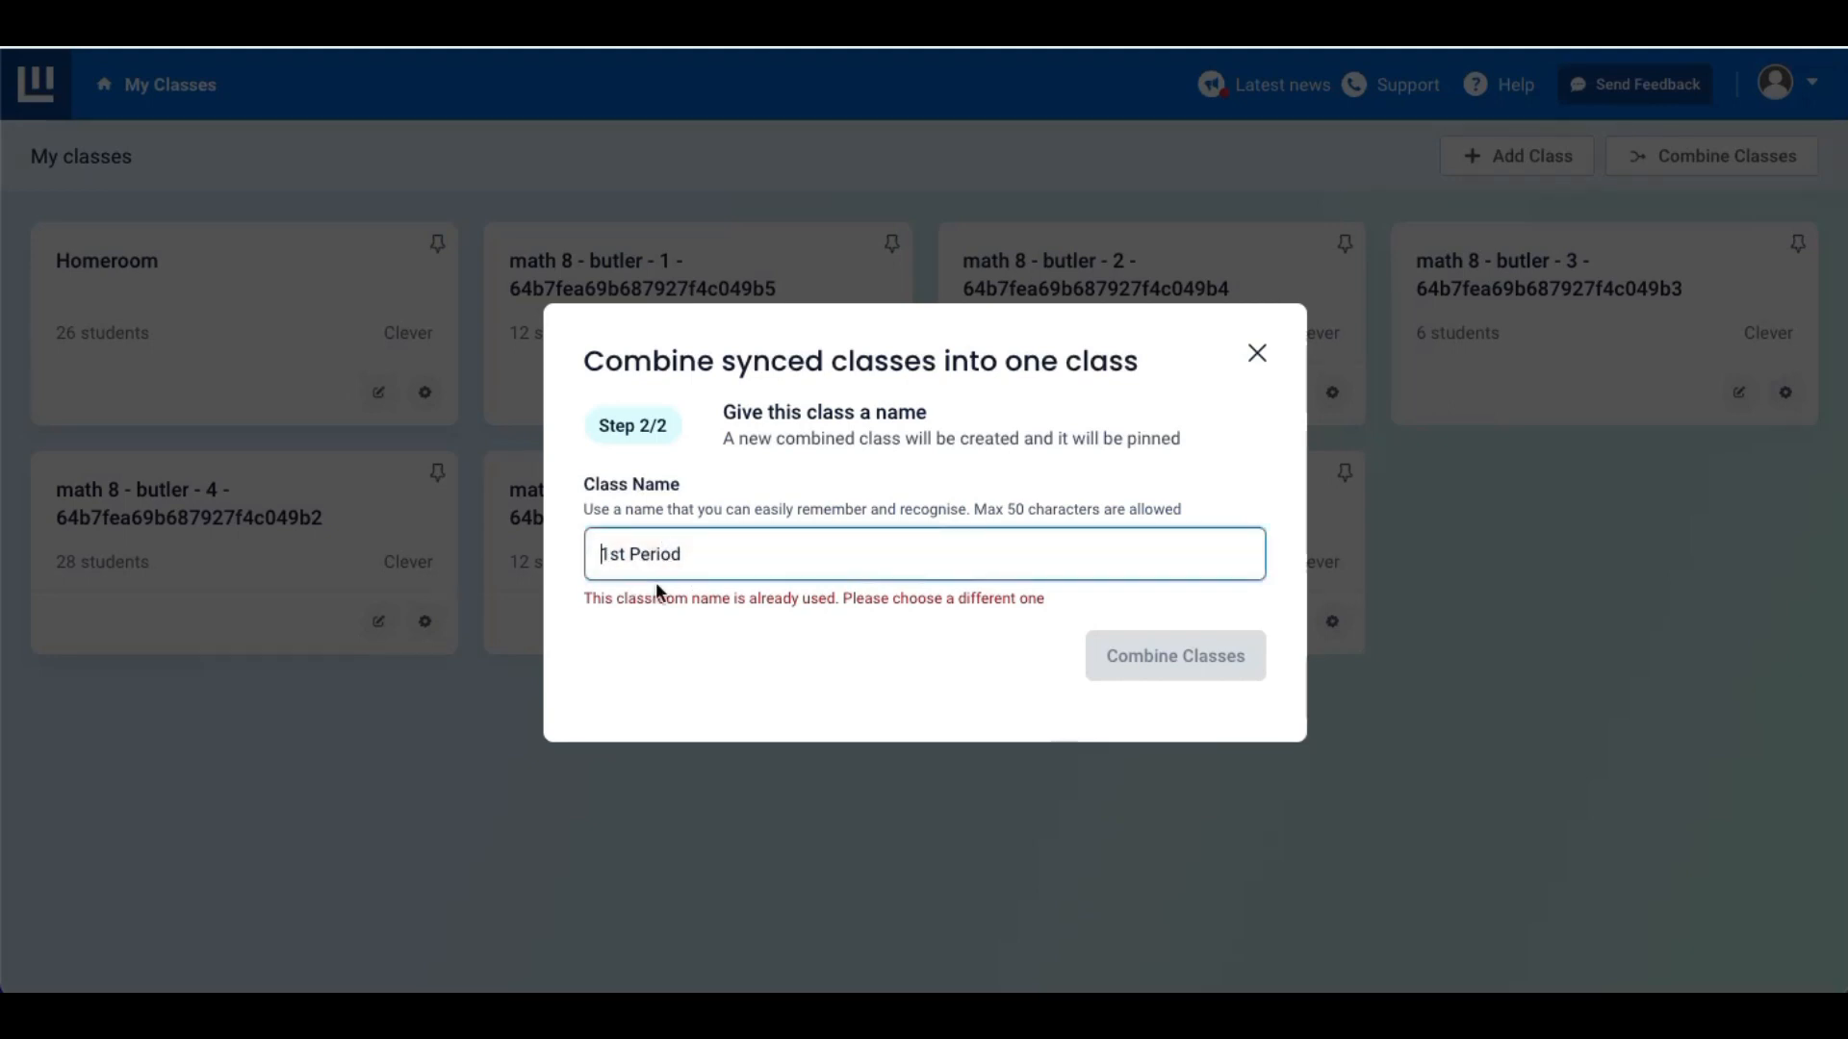
pyautogui.write('Butler ')
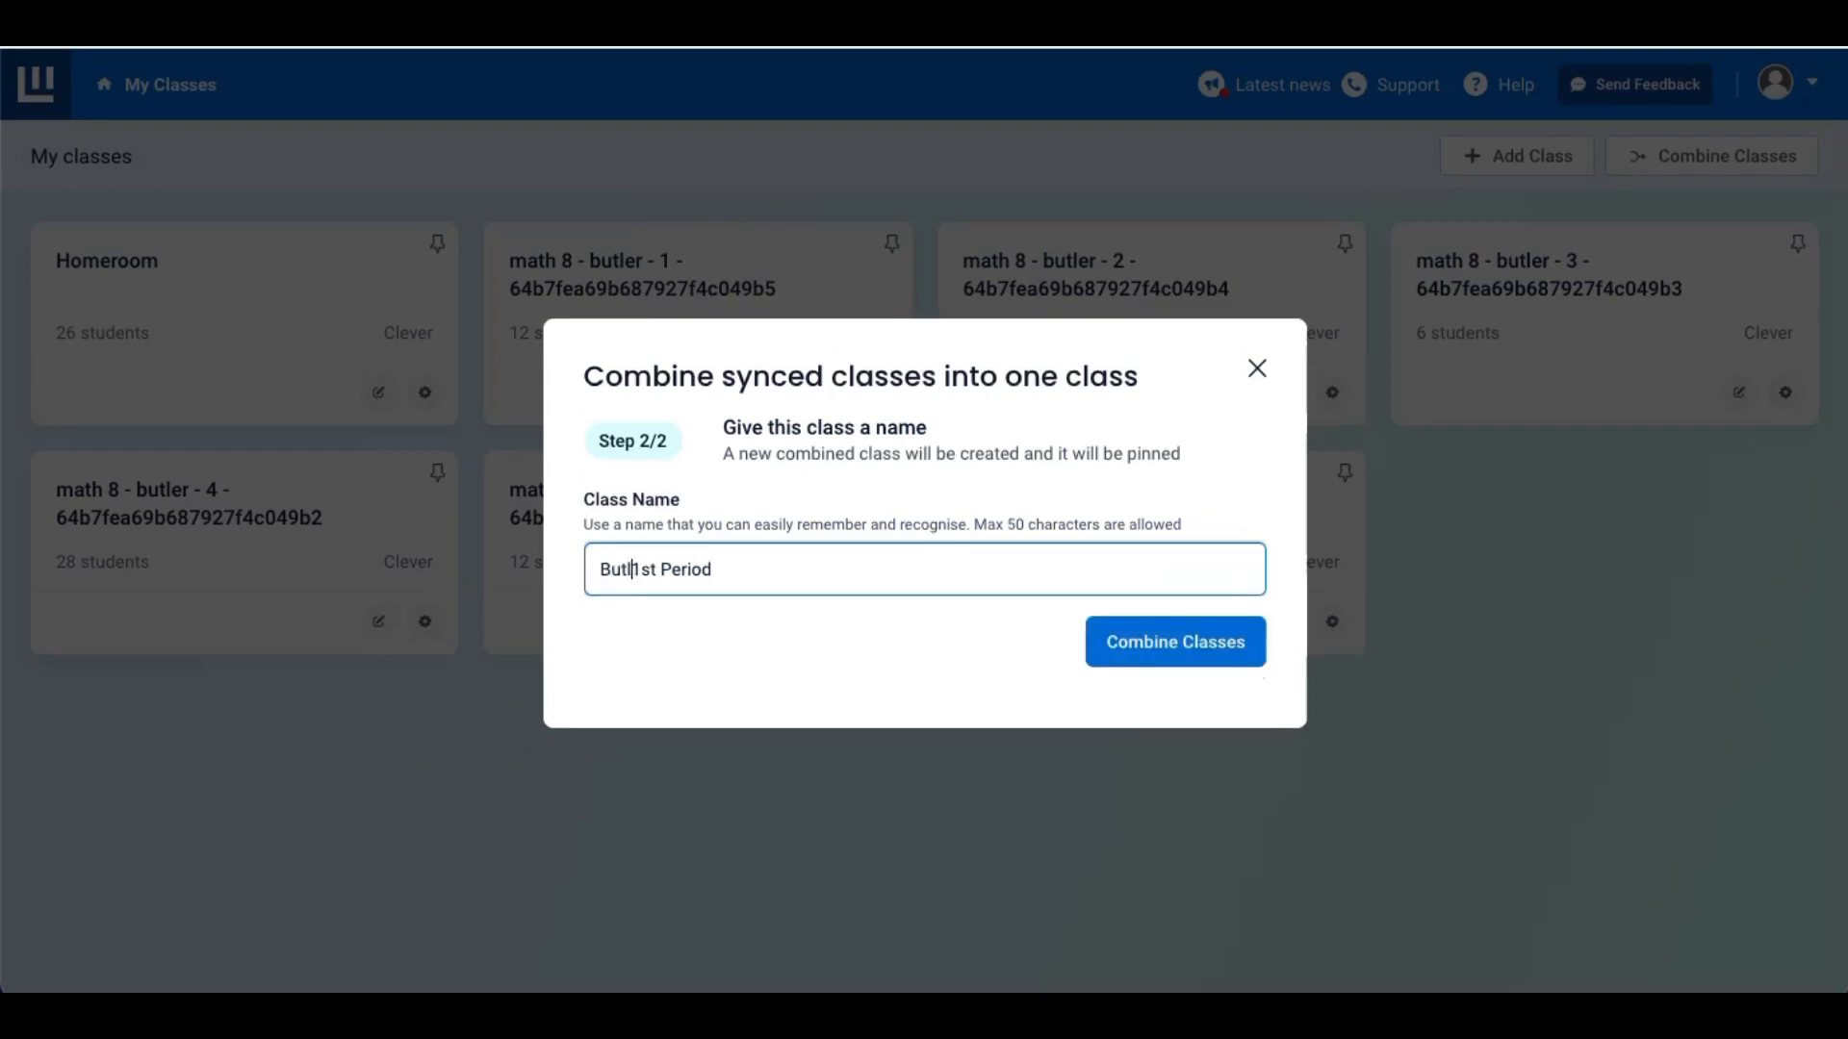
pyautogui.write('-')
pyautogui.click(1109, 659)
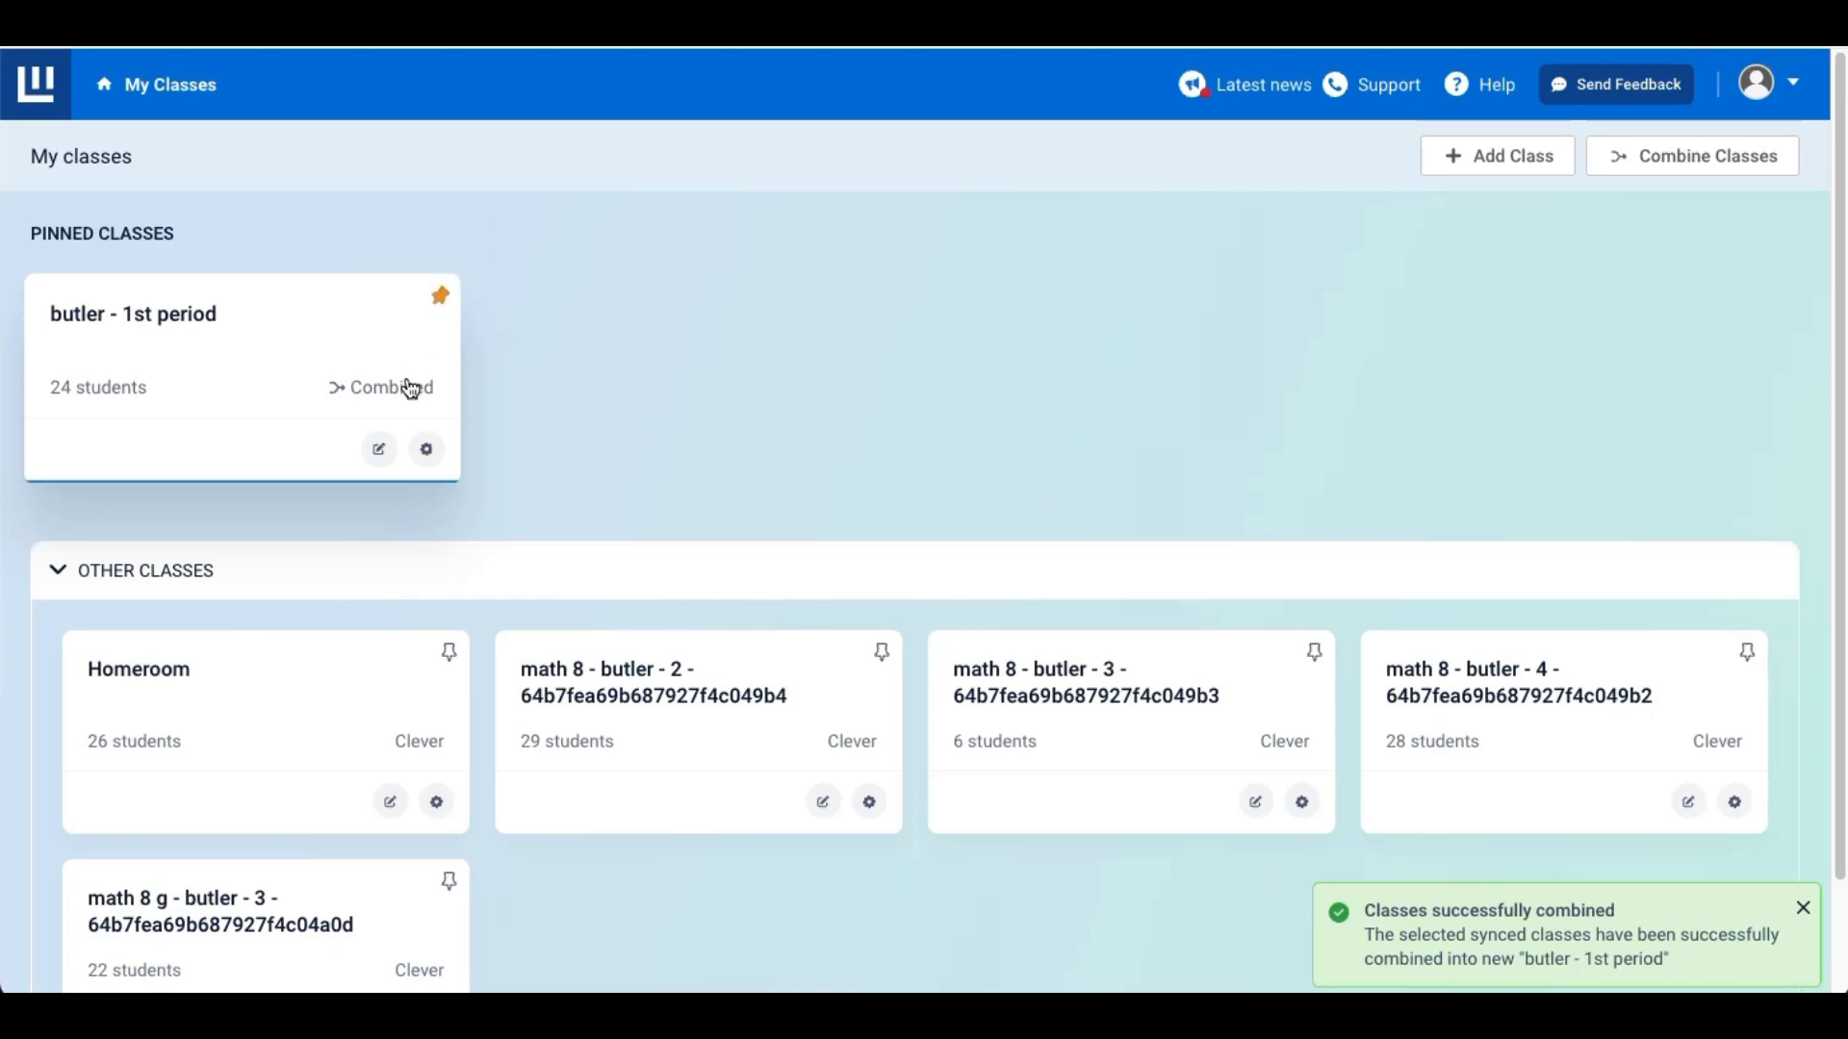
# Unpin the combined first-period class and rename it with the teacher's capitalised surname followed by "- 1st Period".
pyautogui.click(442, 307)
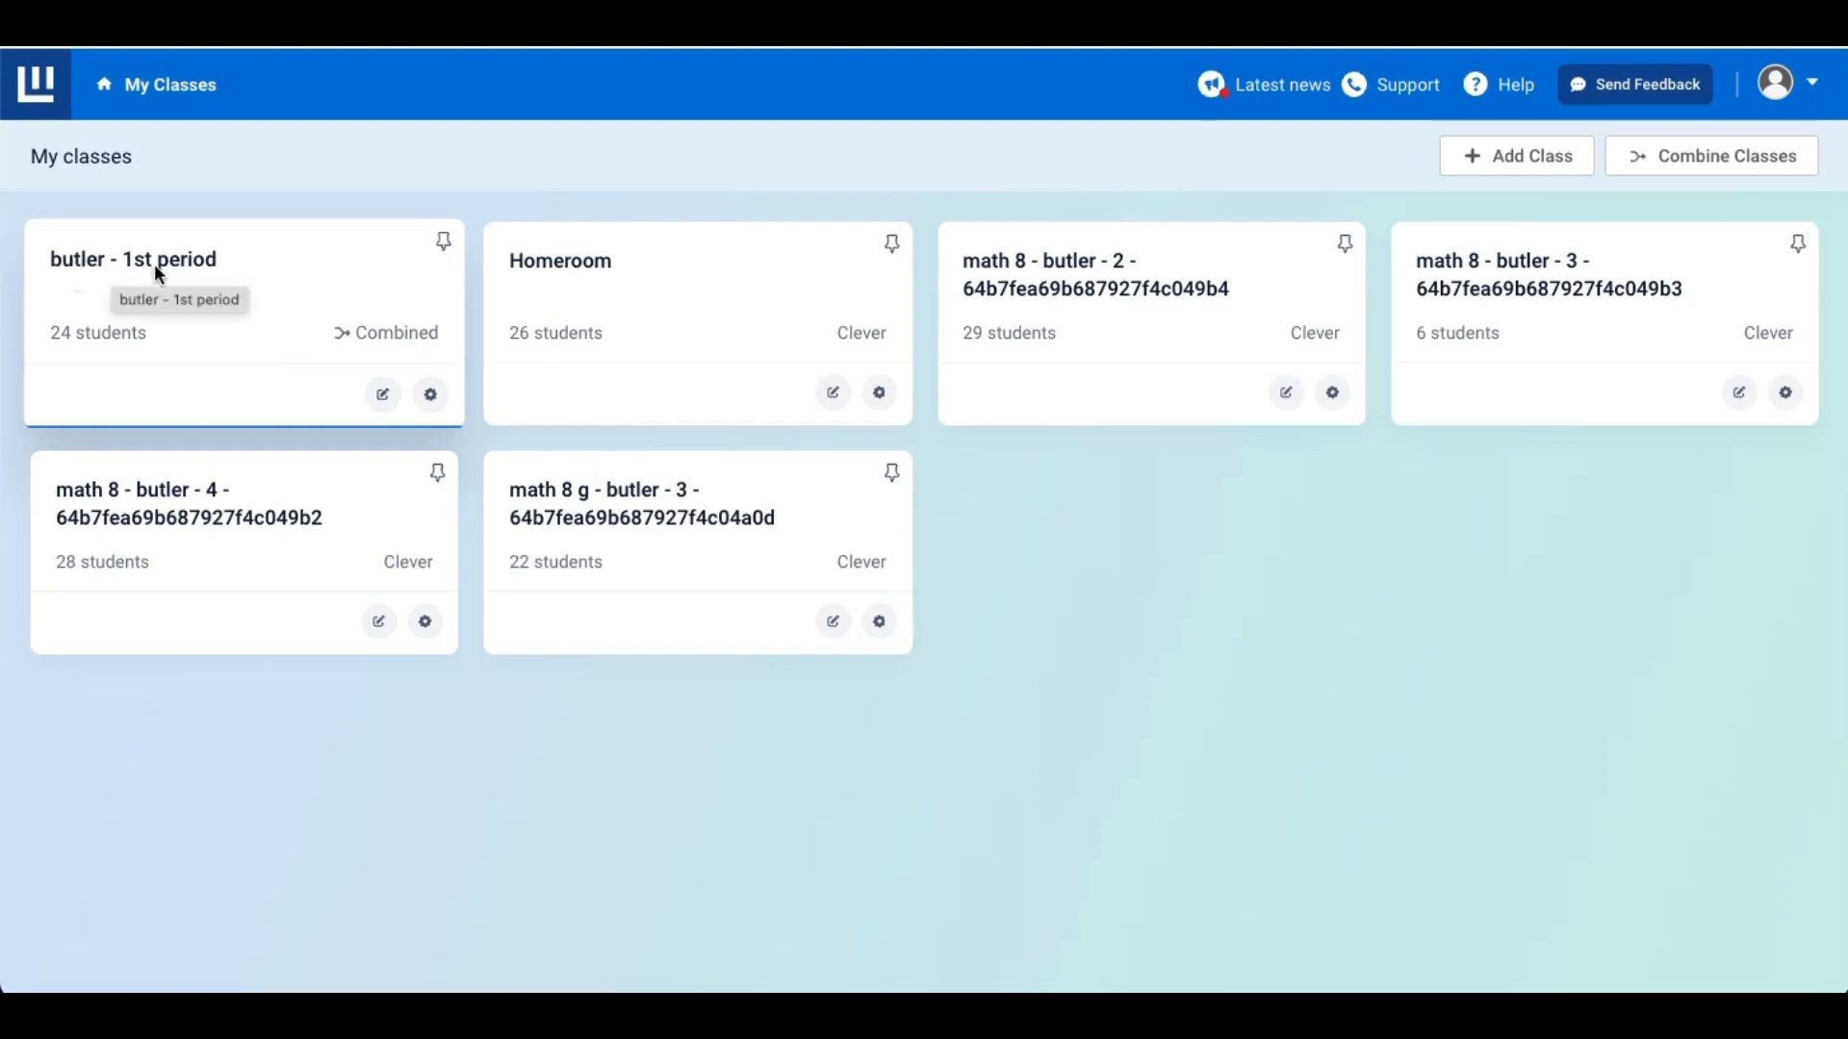
pyautogui.click(383, 395)
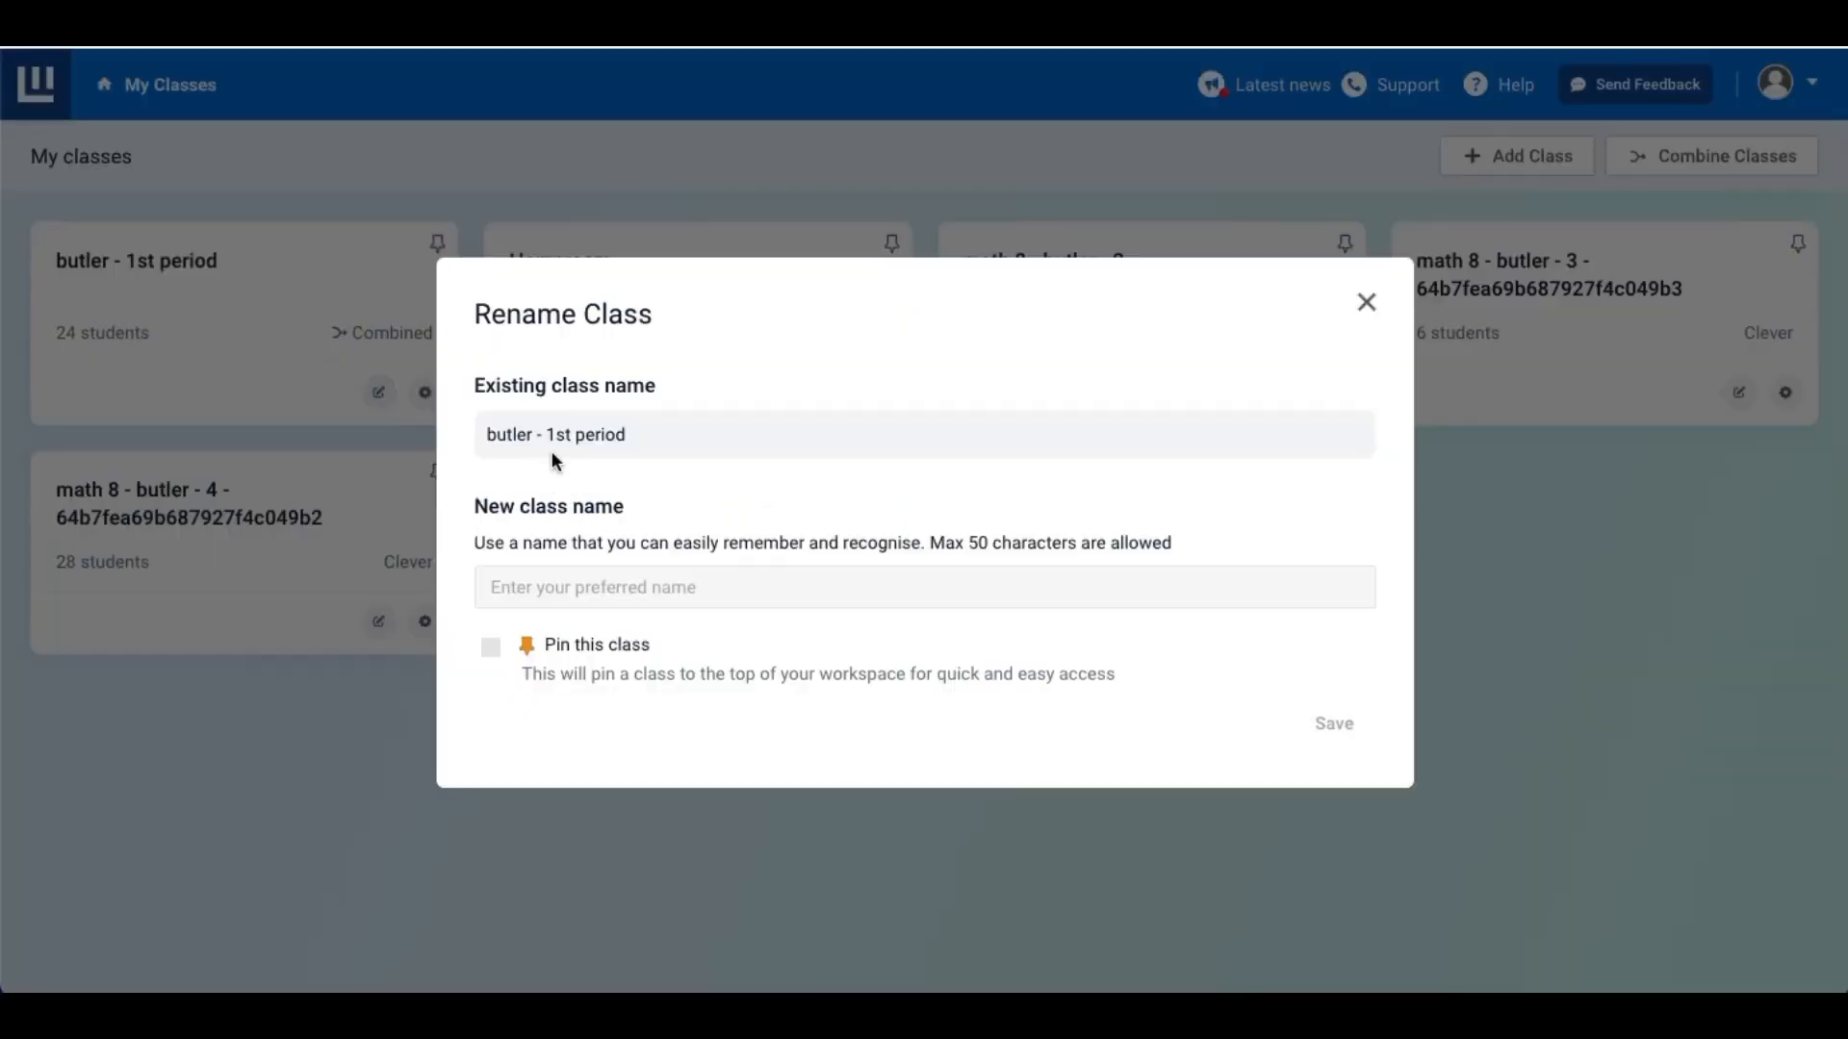
pyautogui.click(544, 587)
pyautogui.write('Butler ')
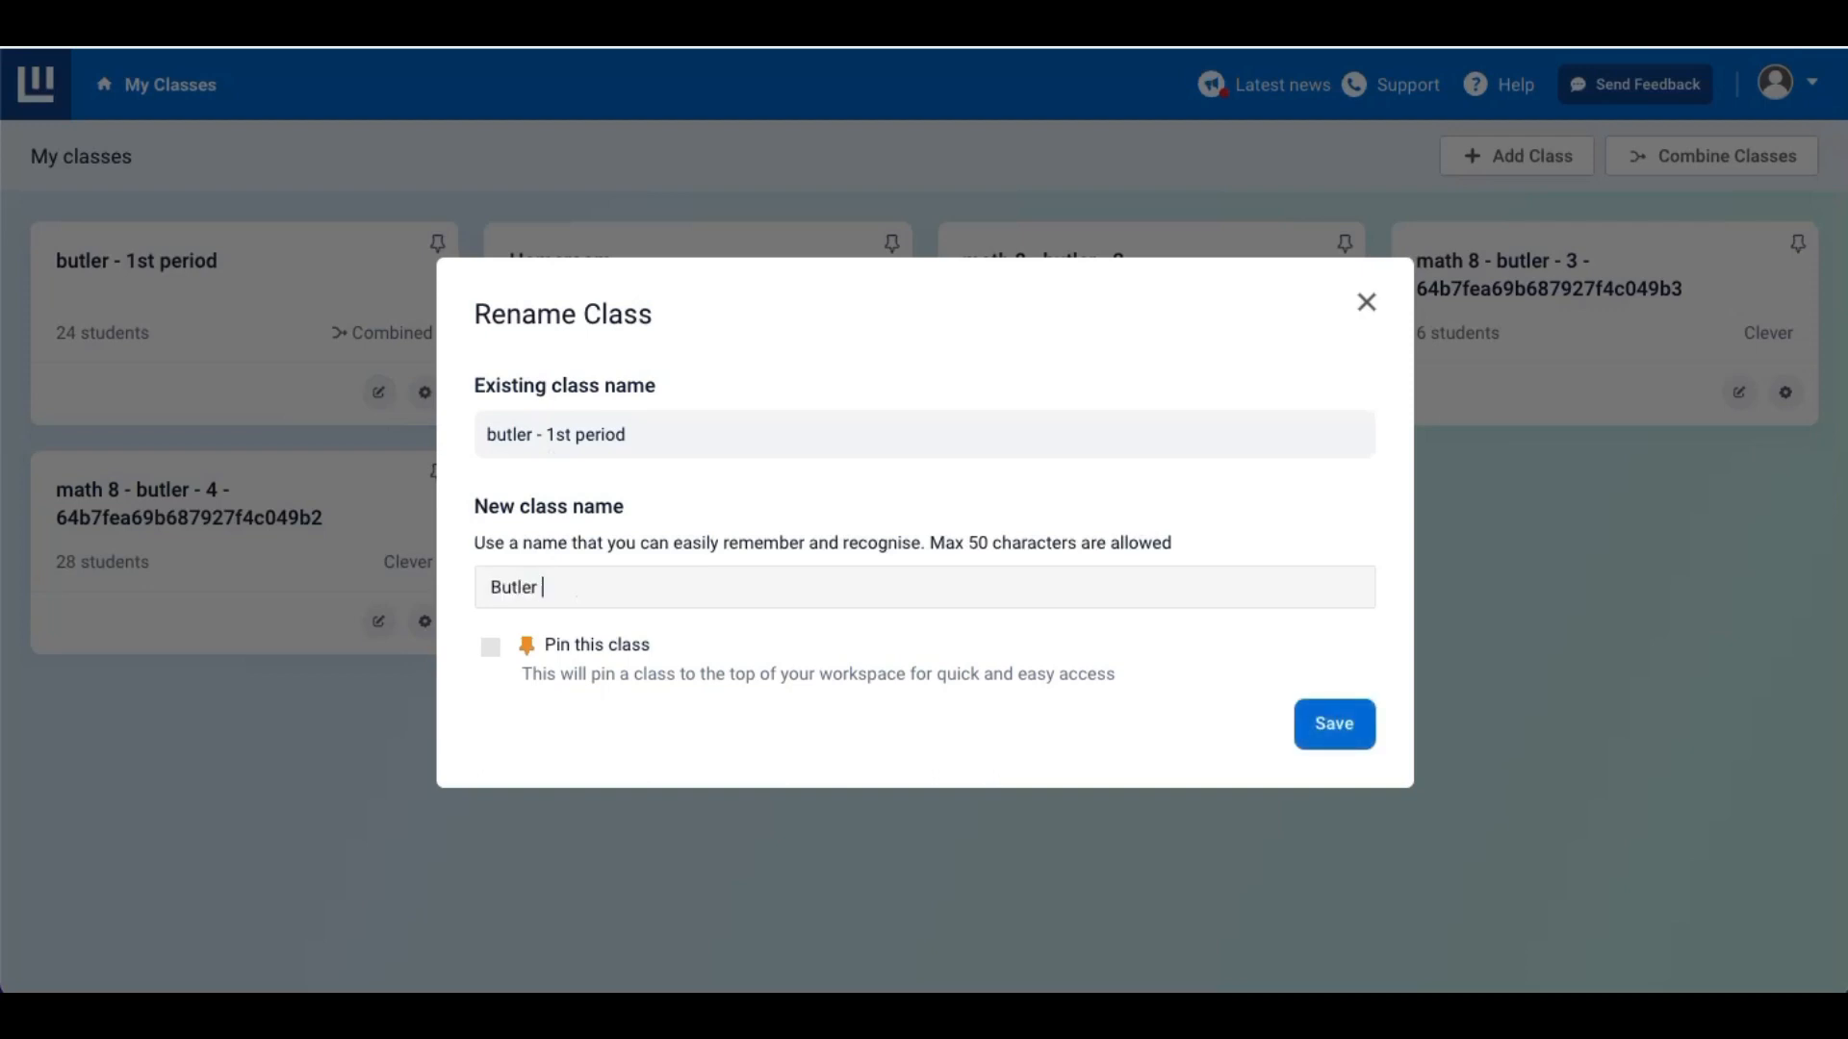
pyautogui.write('- 1st Period')
pyautogui.click(1336, 729)
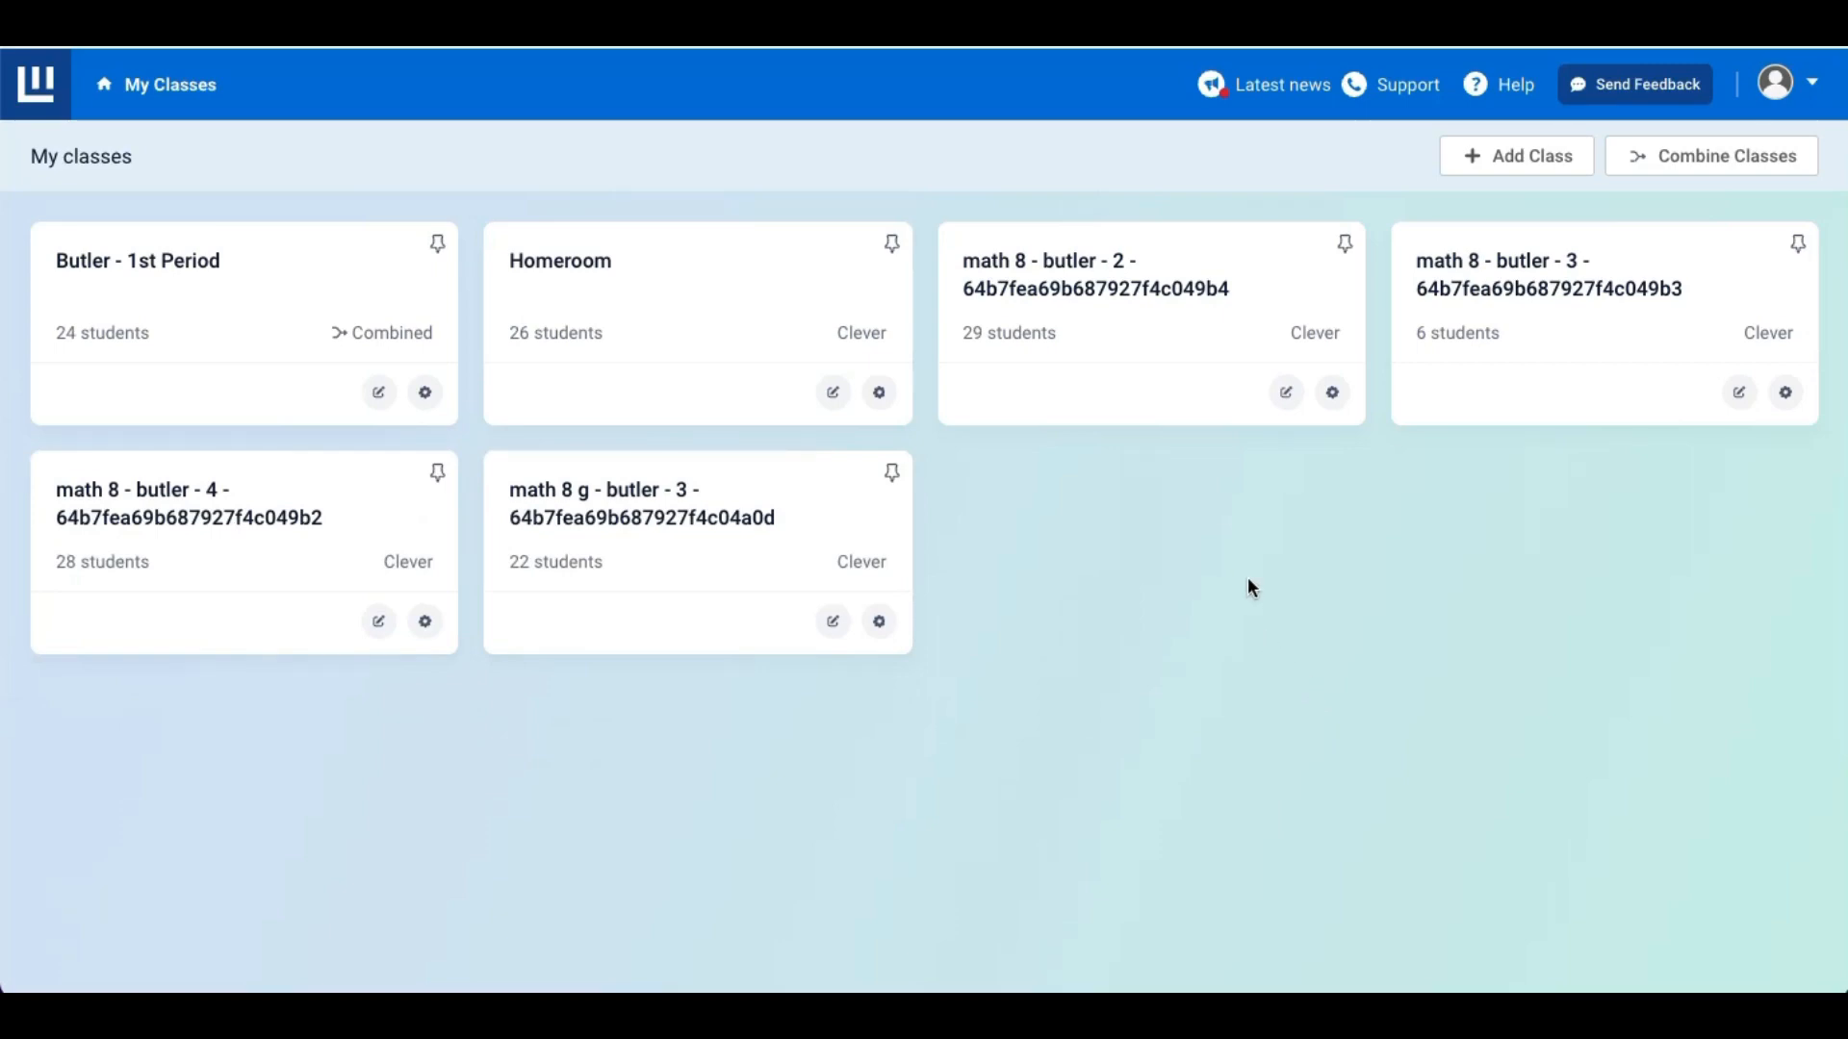
# Rename the period 2 math 8 class to the teacher's surname followed by "- 2nd Period".
pyautogui.click(1286, 391)
pyautogui.click(684, 580)
pyautogui.write('Butler - 2nd Period')
pyautogui.click(1335, 724)
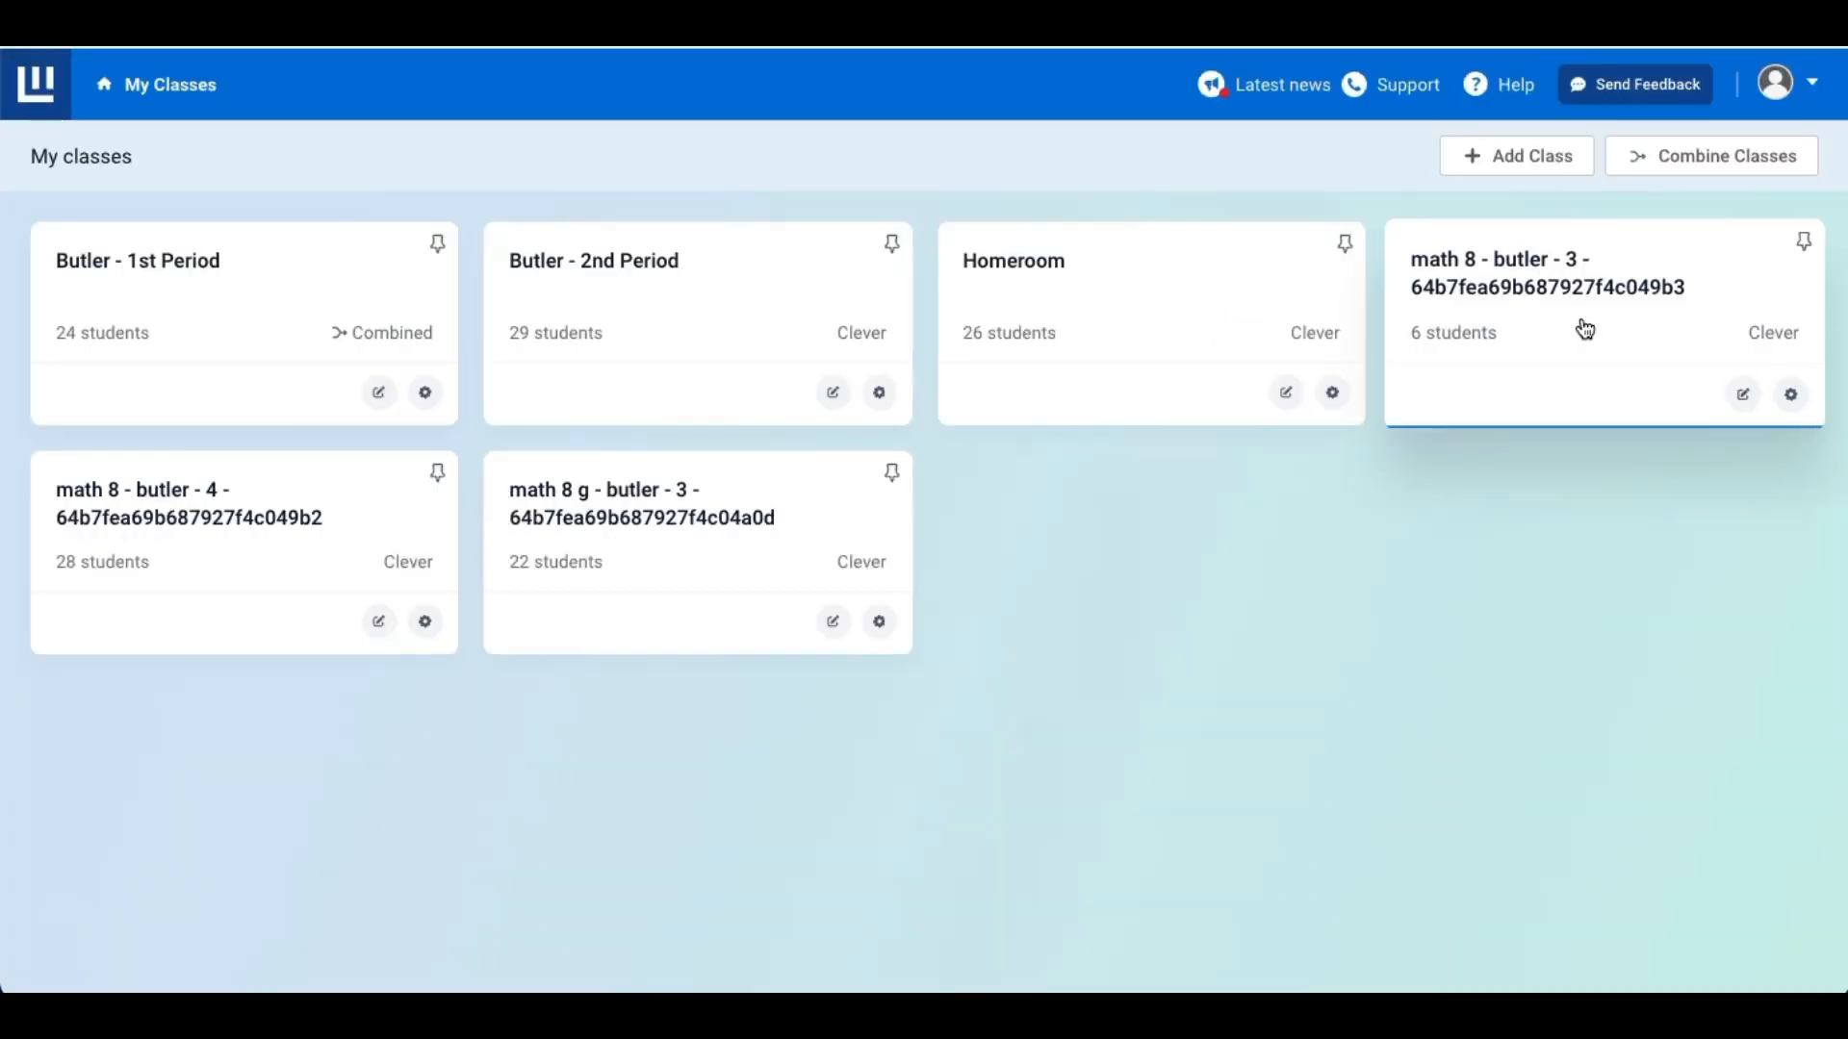
# Combine the period 3 math 8 and math 8 g classes under the teacher's surname followed by "- 3rd Period".
pyautogui.click(1684, 156)
pyautogui.click(355, 565)
pyautogui.click(355, 679)
pyautogui.click(1478, 758)
pyautogui.click(872, 572)
pyautogui.write('butler - 3rd period')
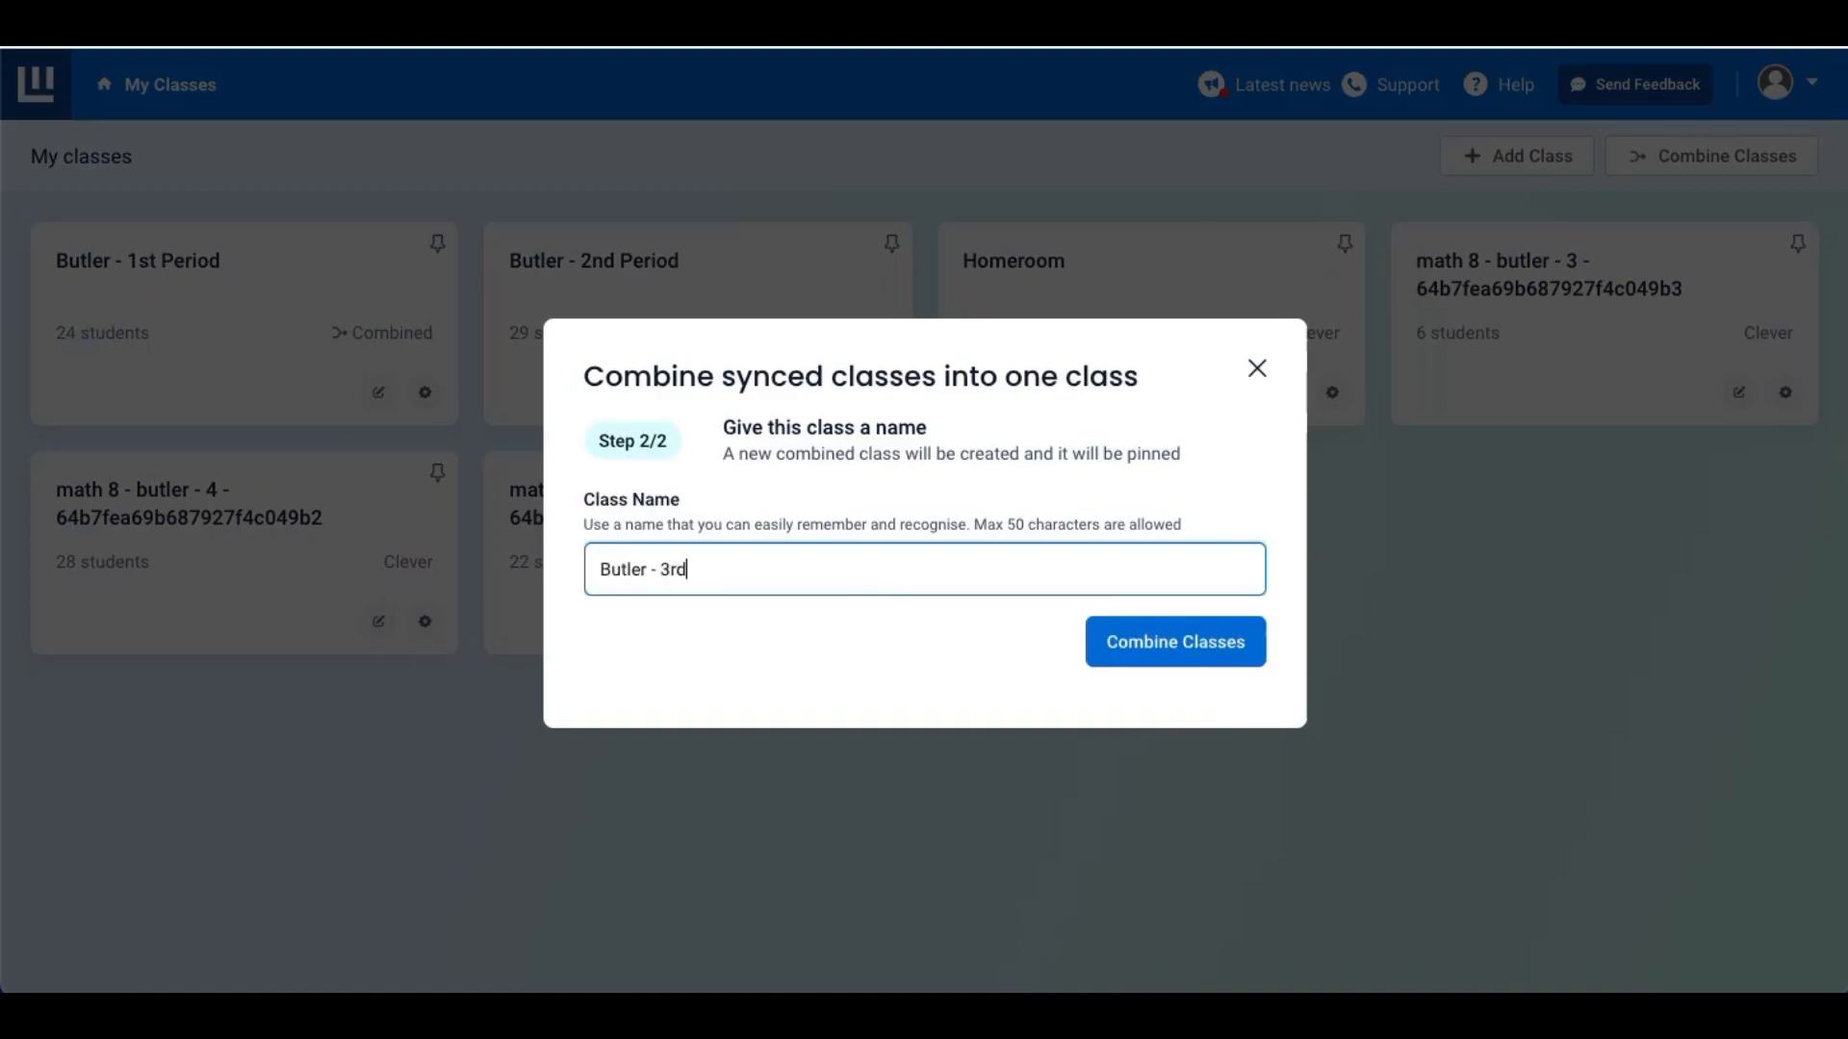
pyautogui.click(1193, 647)
# Rename the combined third-period class with the teacher's capitalised surname followed by "- 3rd Period".
pyautogui.click(1285, 392)
pyautogui.click(596, 588)
pyautogui.write('Butler - 3rd Period')
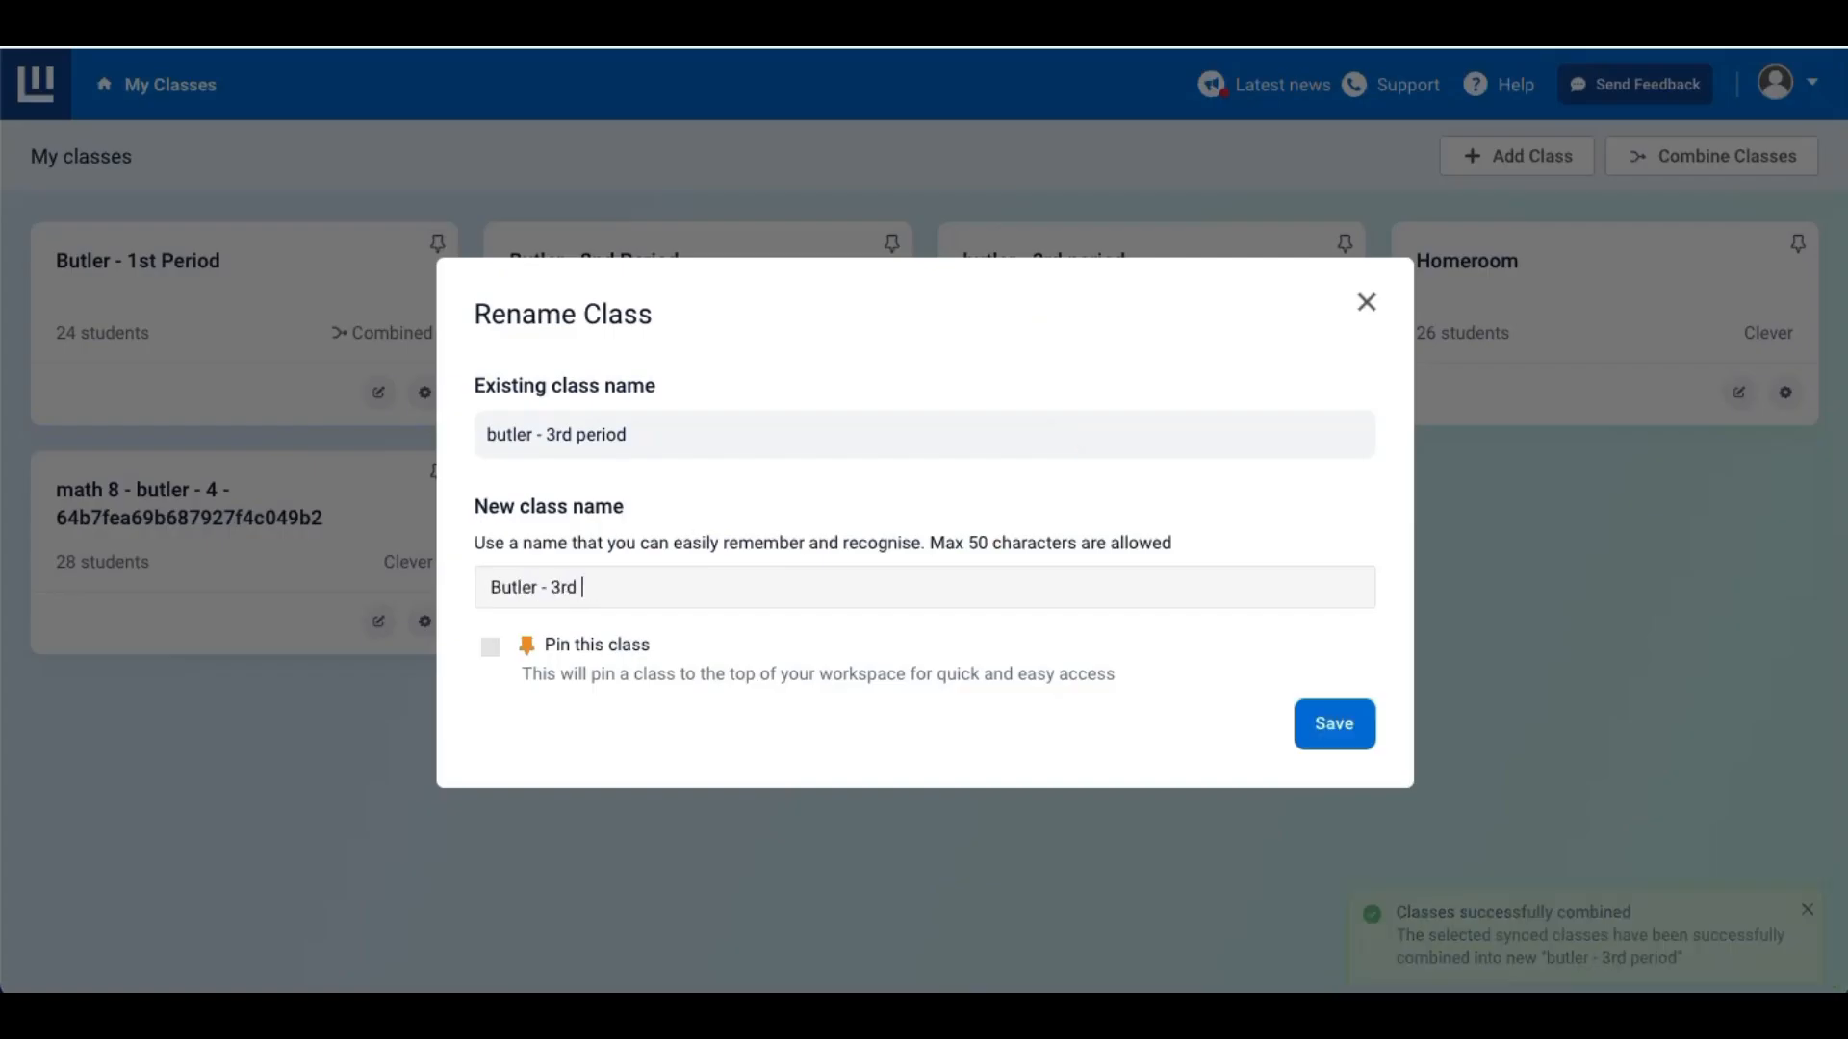
pyautogui.click(1334, 724)
# Rename the period 4 math 8 class to the teacher's surname followed by "- 4th Period".
pyautogui.click(378, 620)
pyautogui.write('Butler - 4th Period')
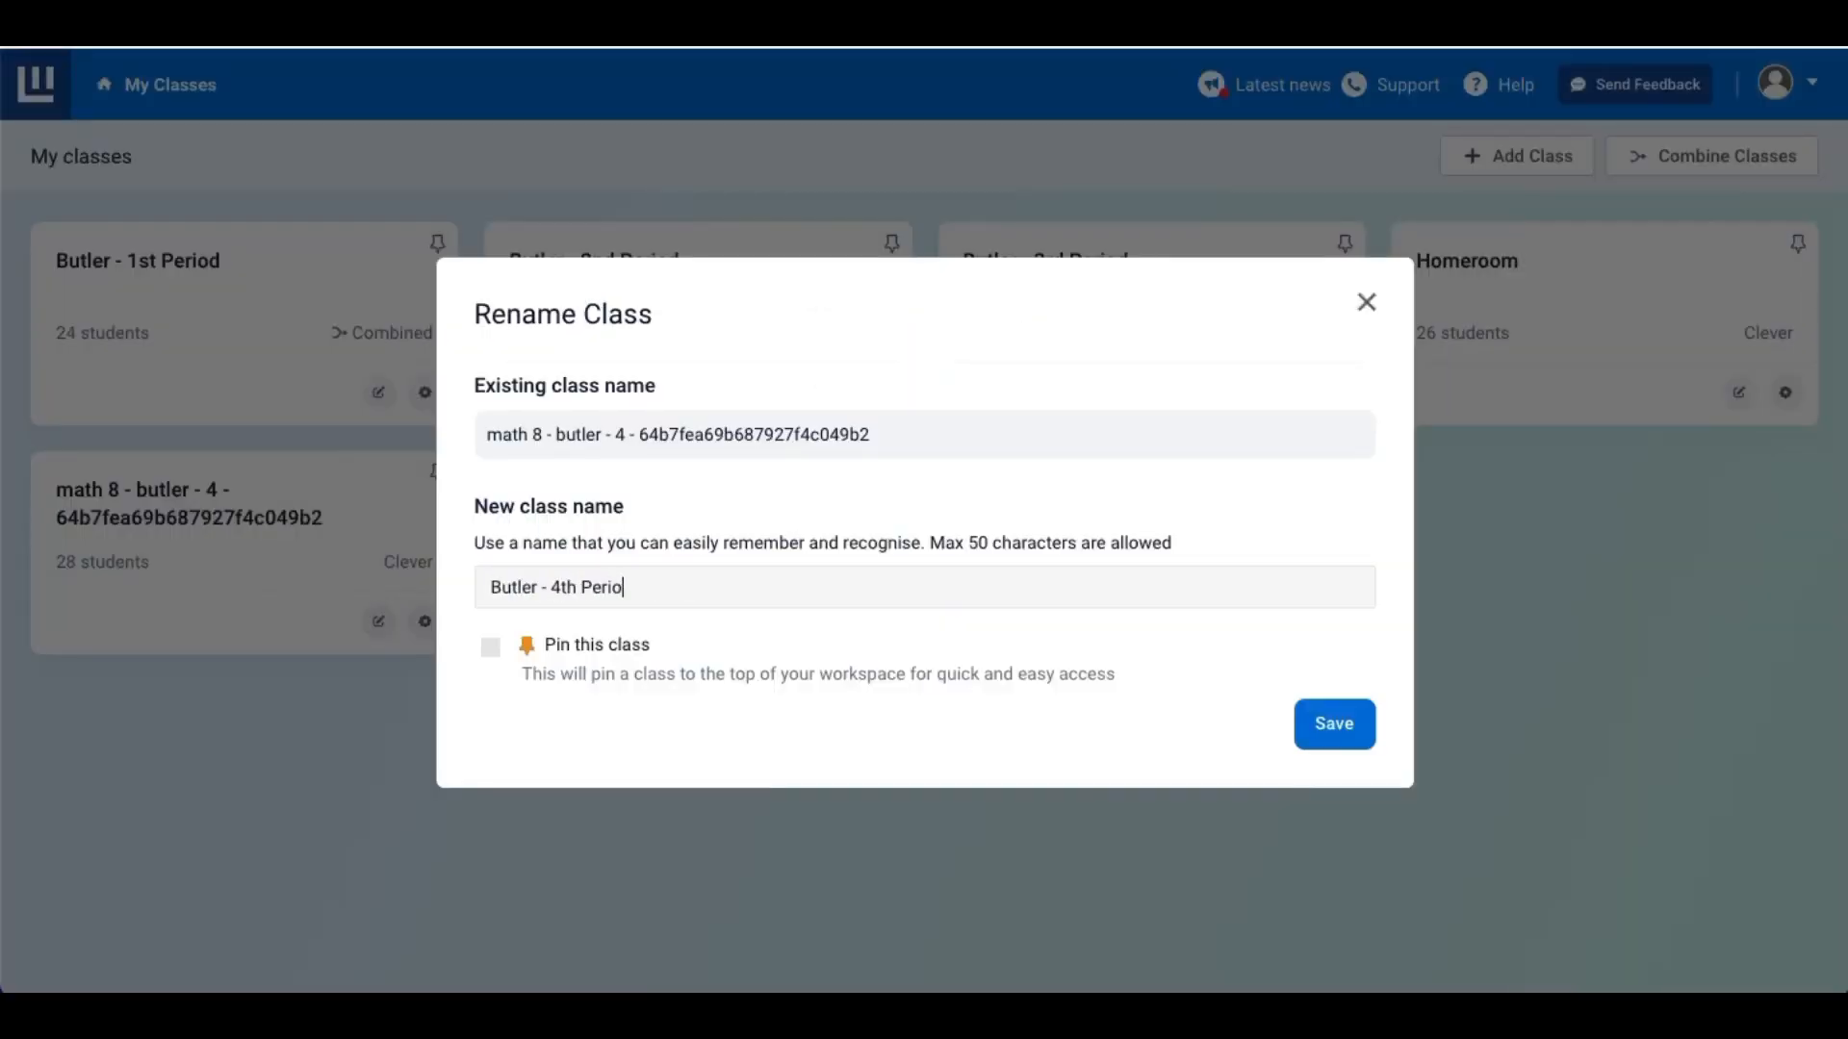
pyautogui.click(1347, 730)
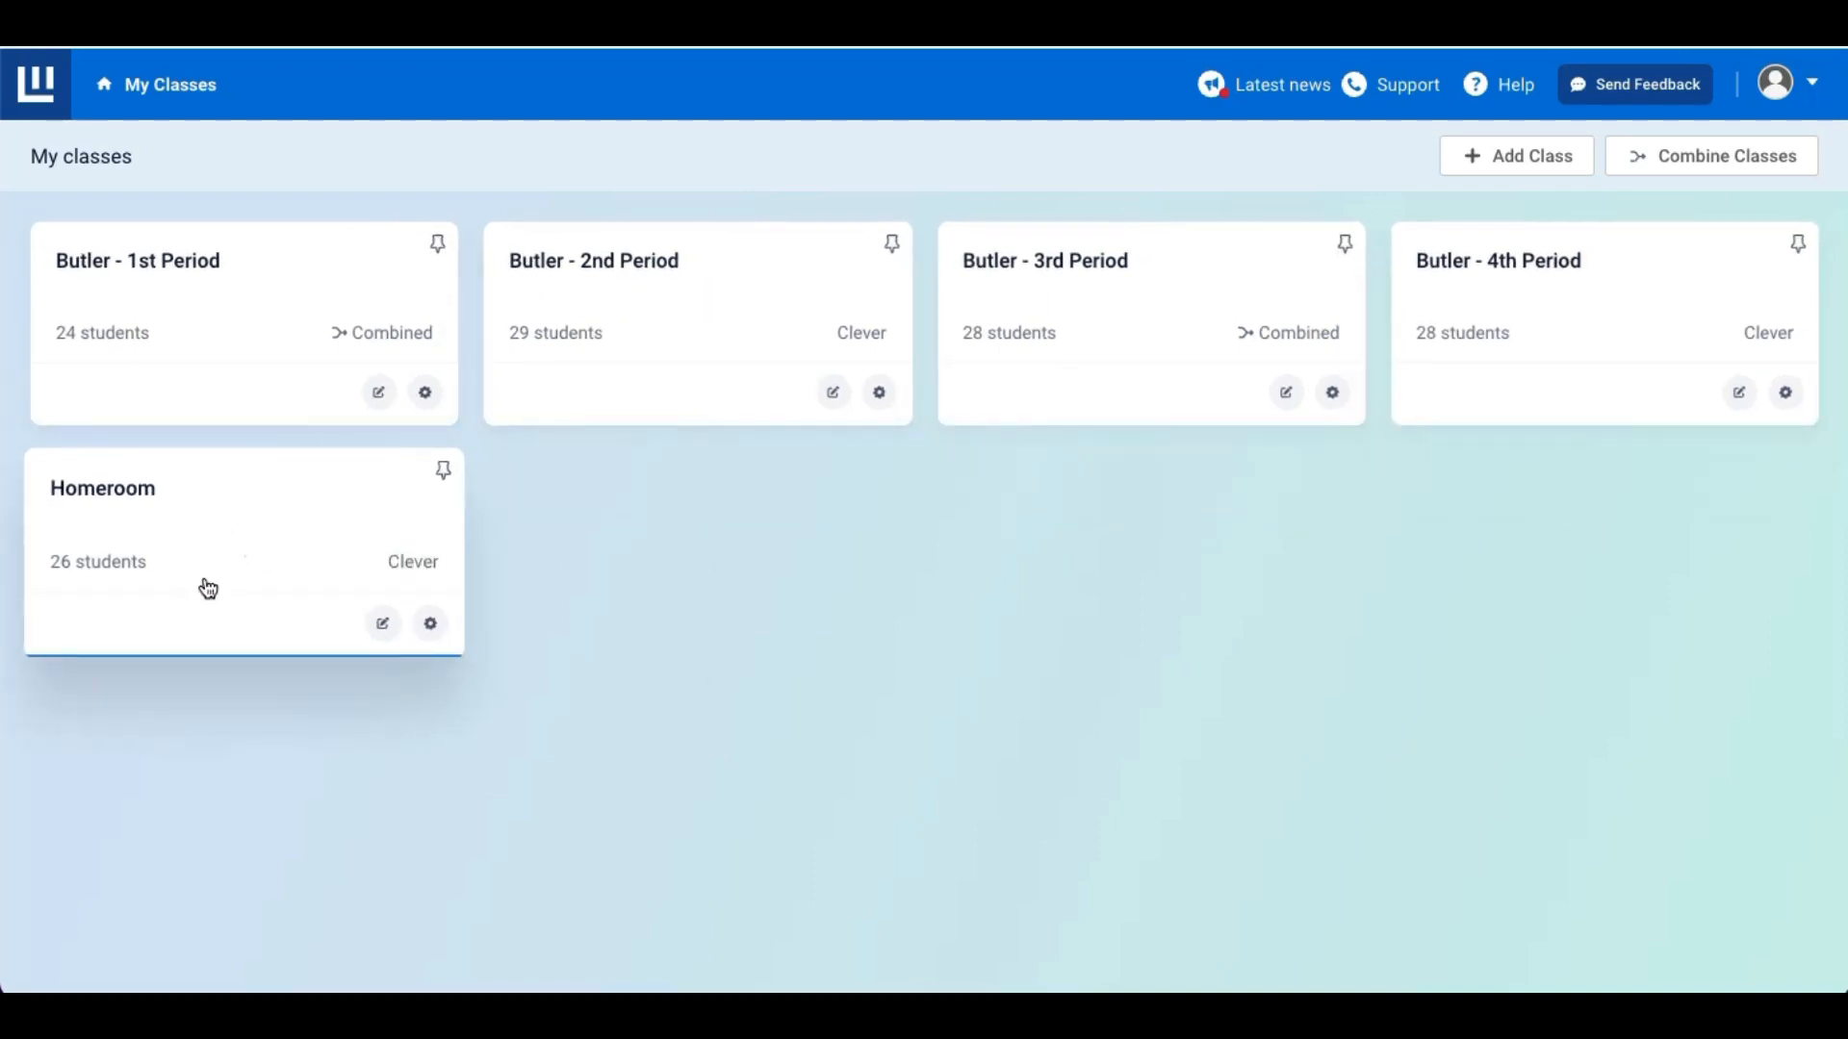
# Rename the "Homeroom" class to "0 Homeroom".
pyautogui.click(384, 626)
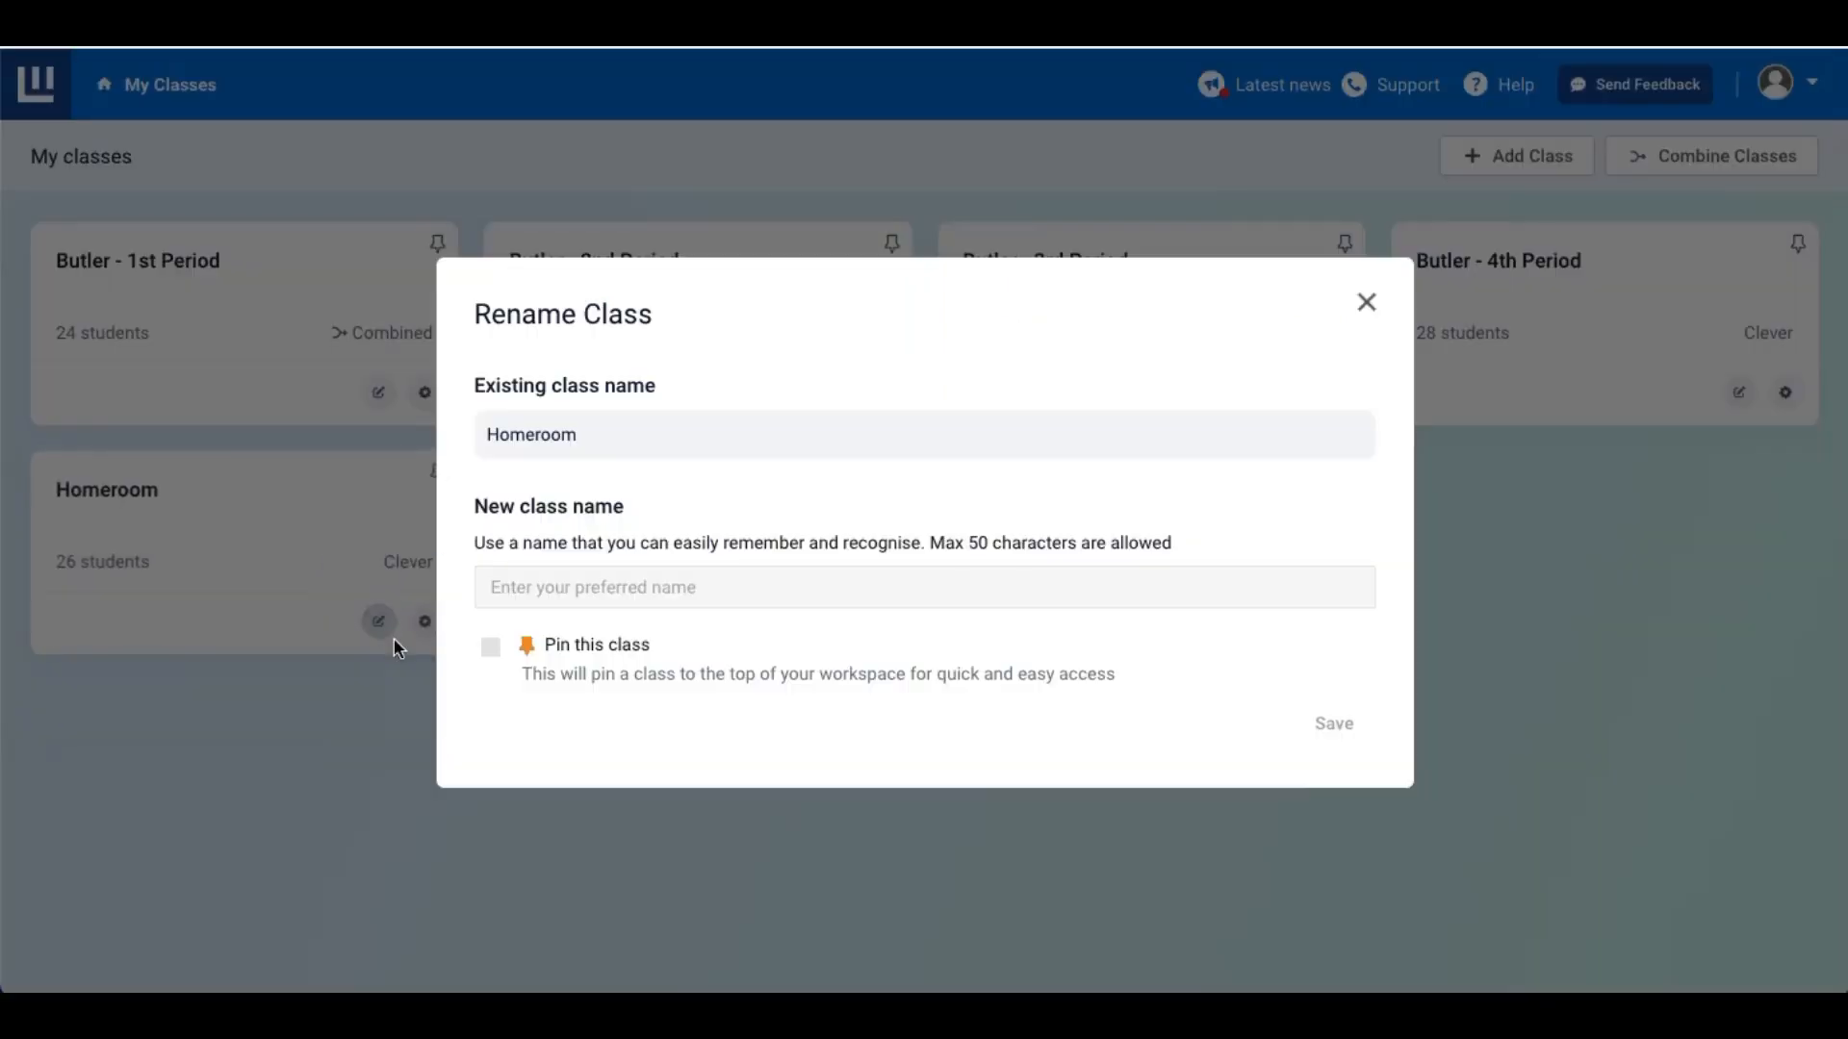
pyautogui.click(496, 588)
pyautogui.write('0 H')
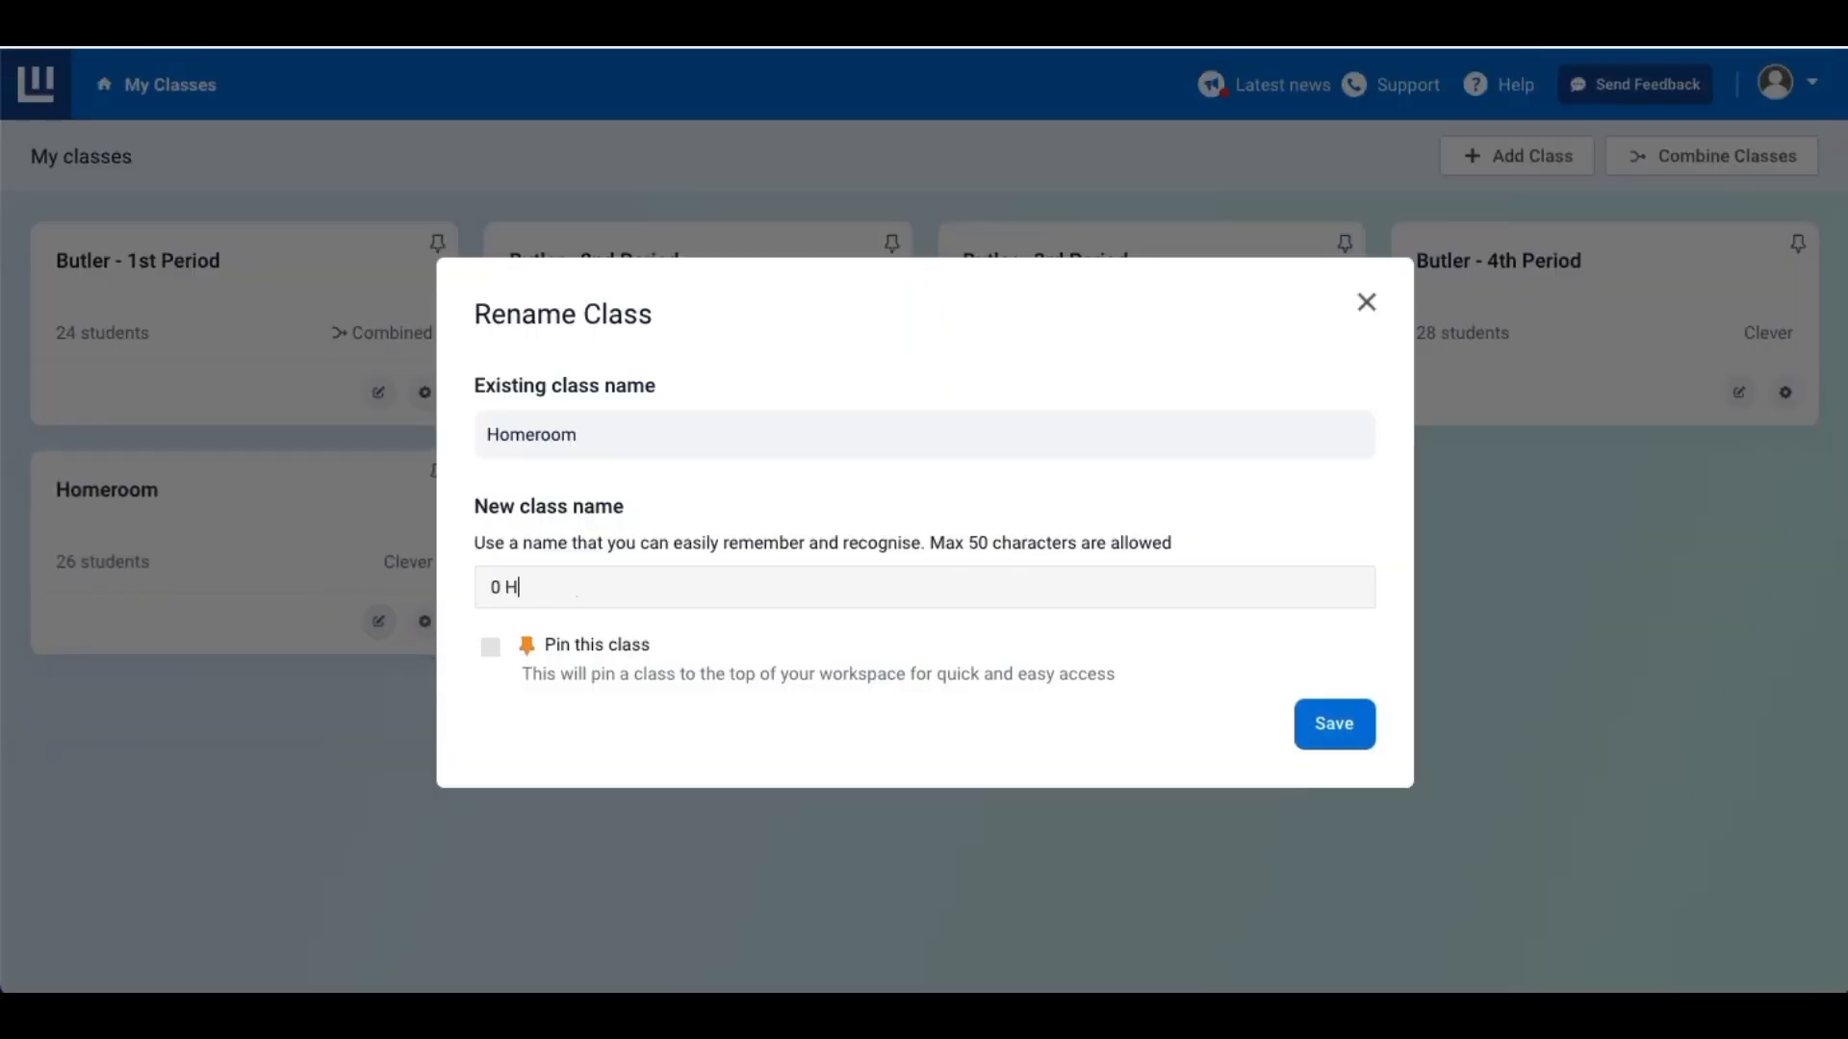
pyautogui.write('omeroom')
pyautogui.click(1326, 731)
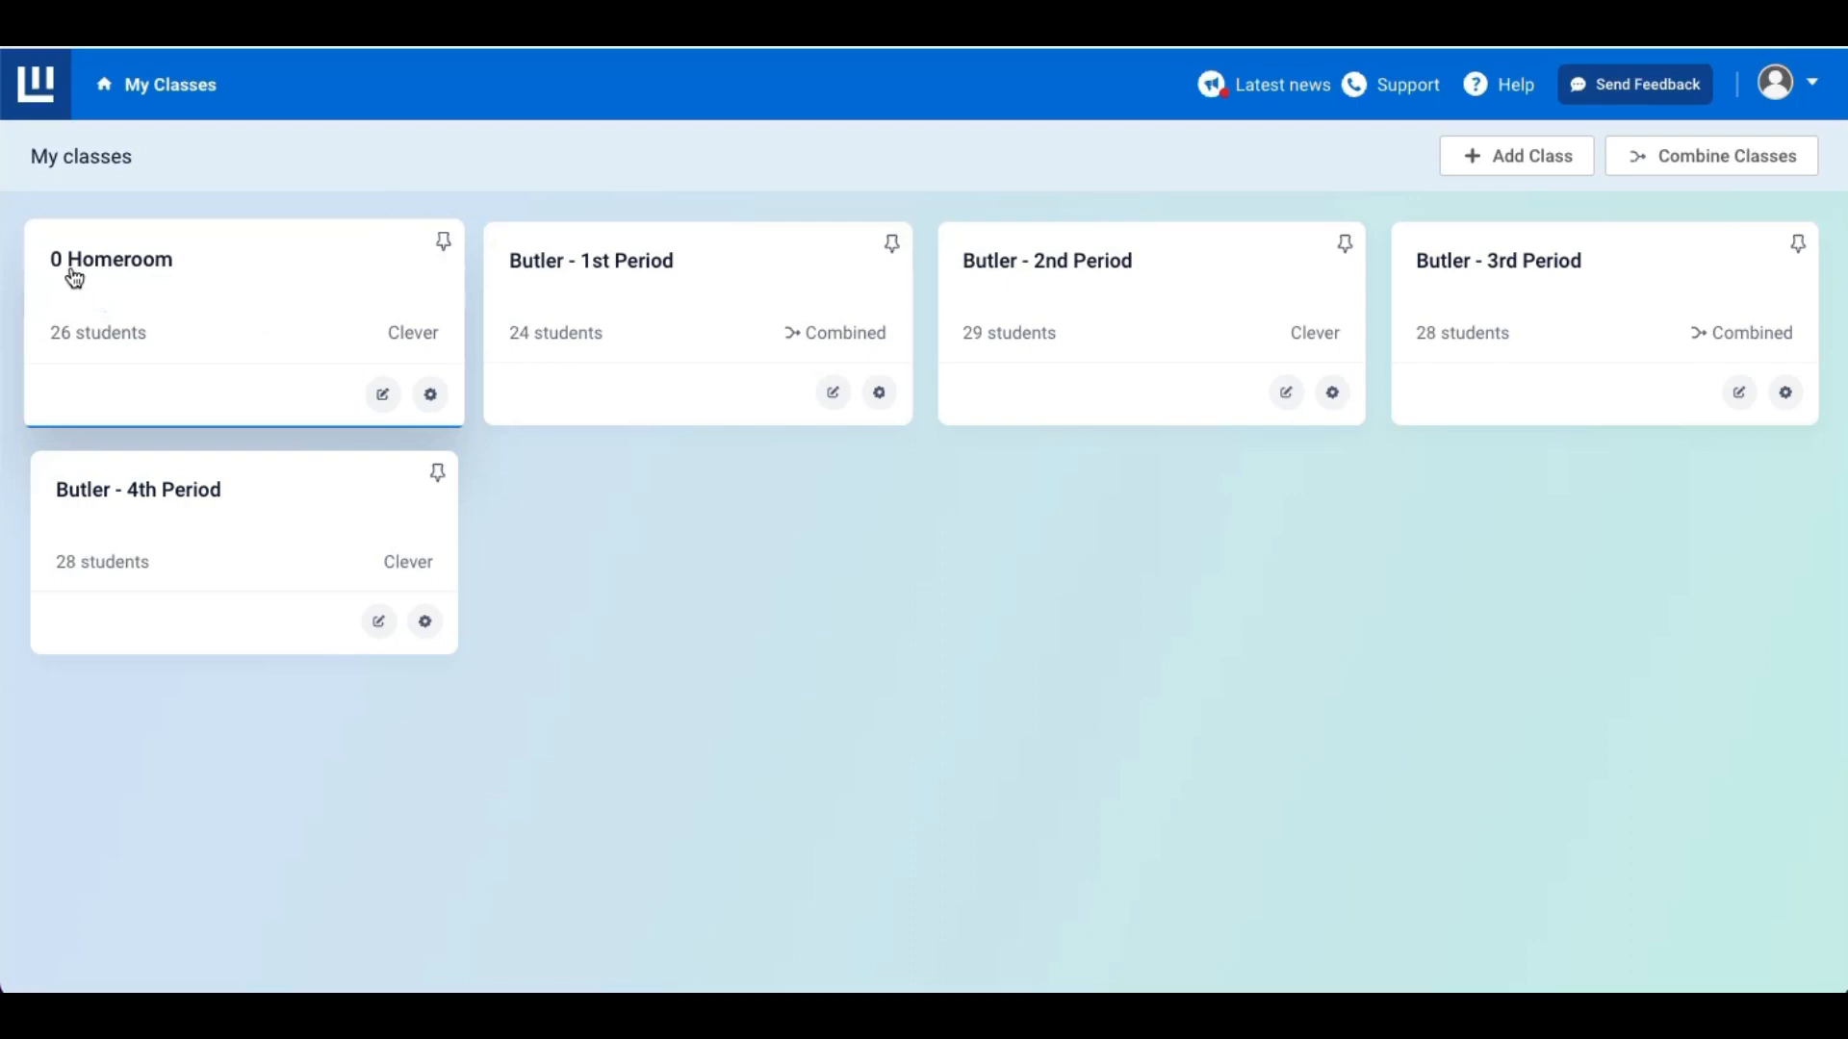
# Rename the "0 Homeroom" class to the teacher's surname followed by "- 0 Homeroom".
pyautogui.click(381, 396)
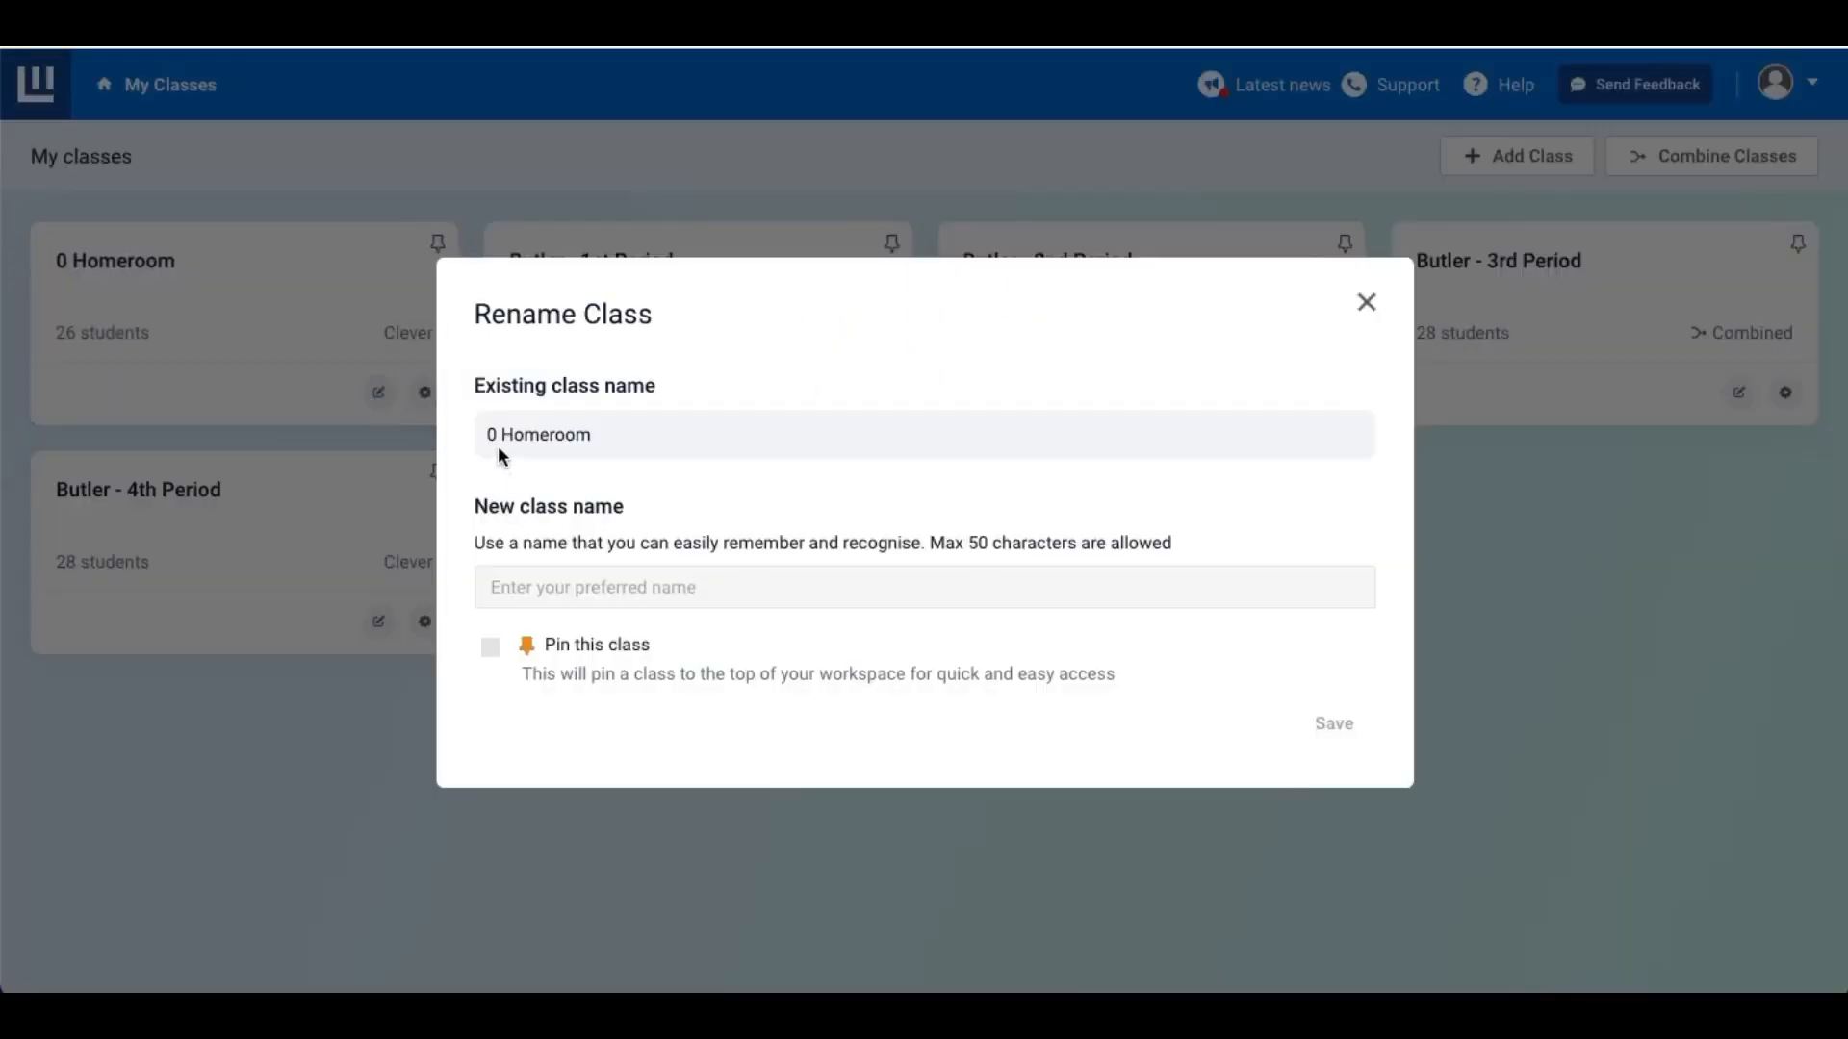
pyautogui.click(524, 586)
pyautogui.write('B')
pyautogui.press('BackSpace')
pyautogui.write('Butler')
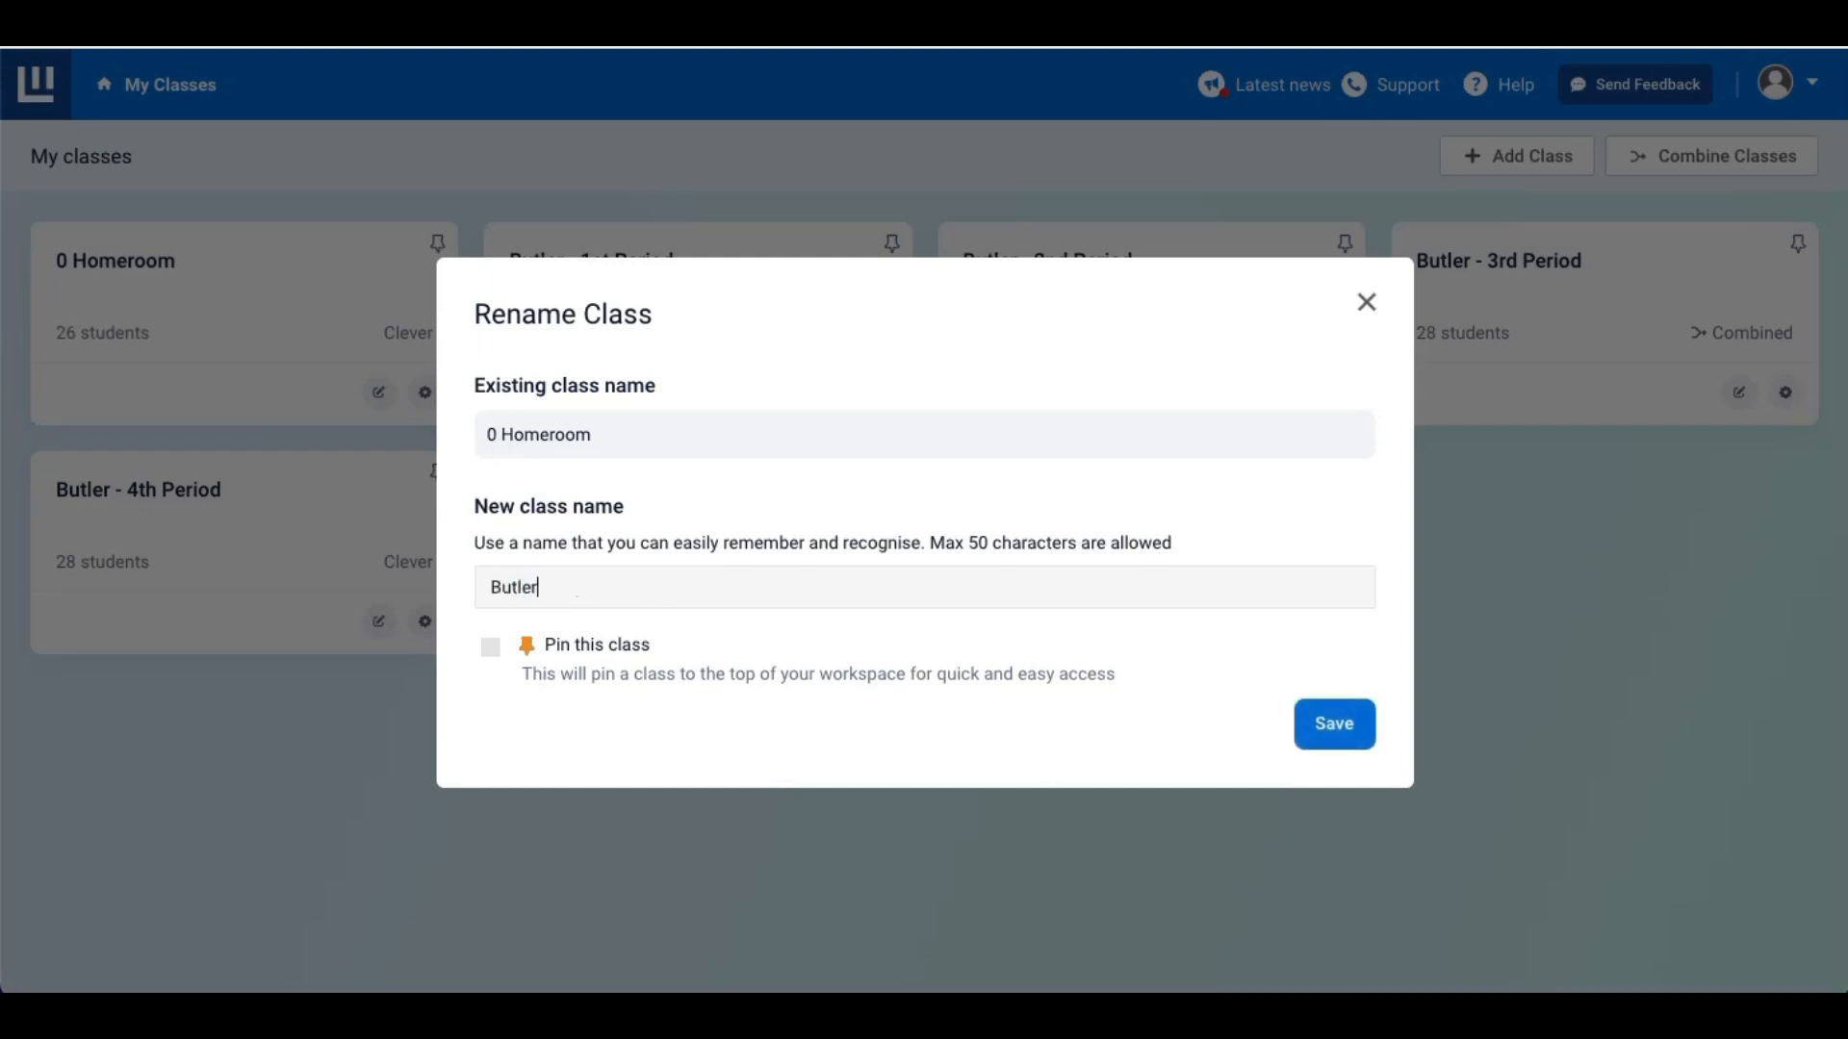
pyautogui.write(' - 0 Homeroom')
pyautogui.click(1330, 736)
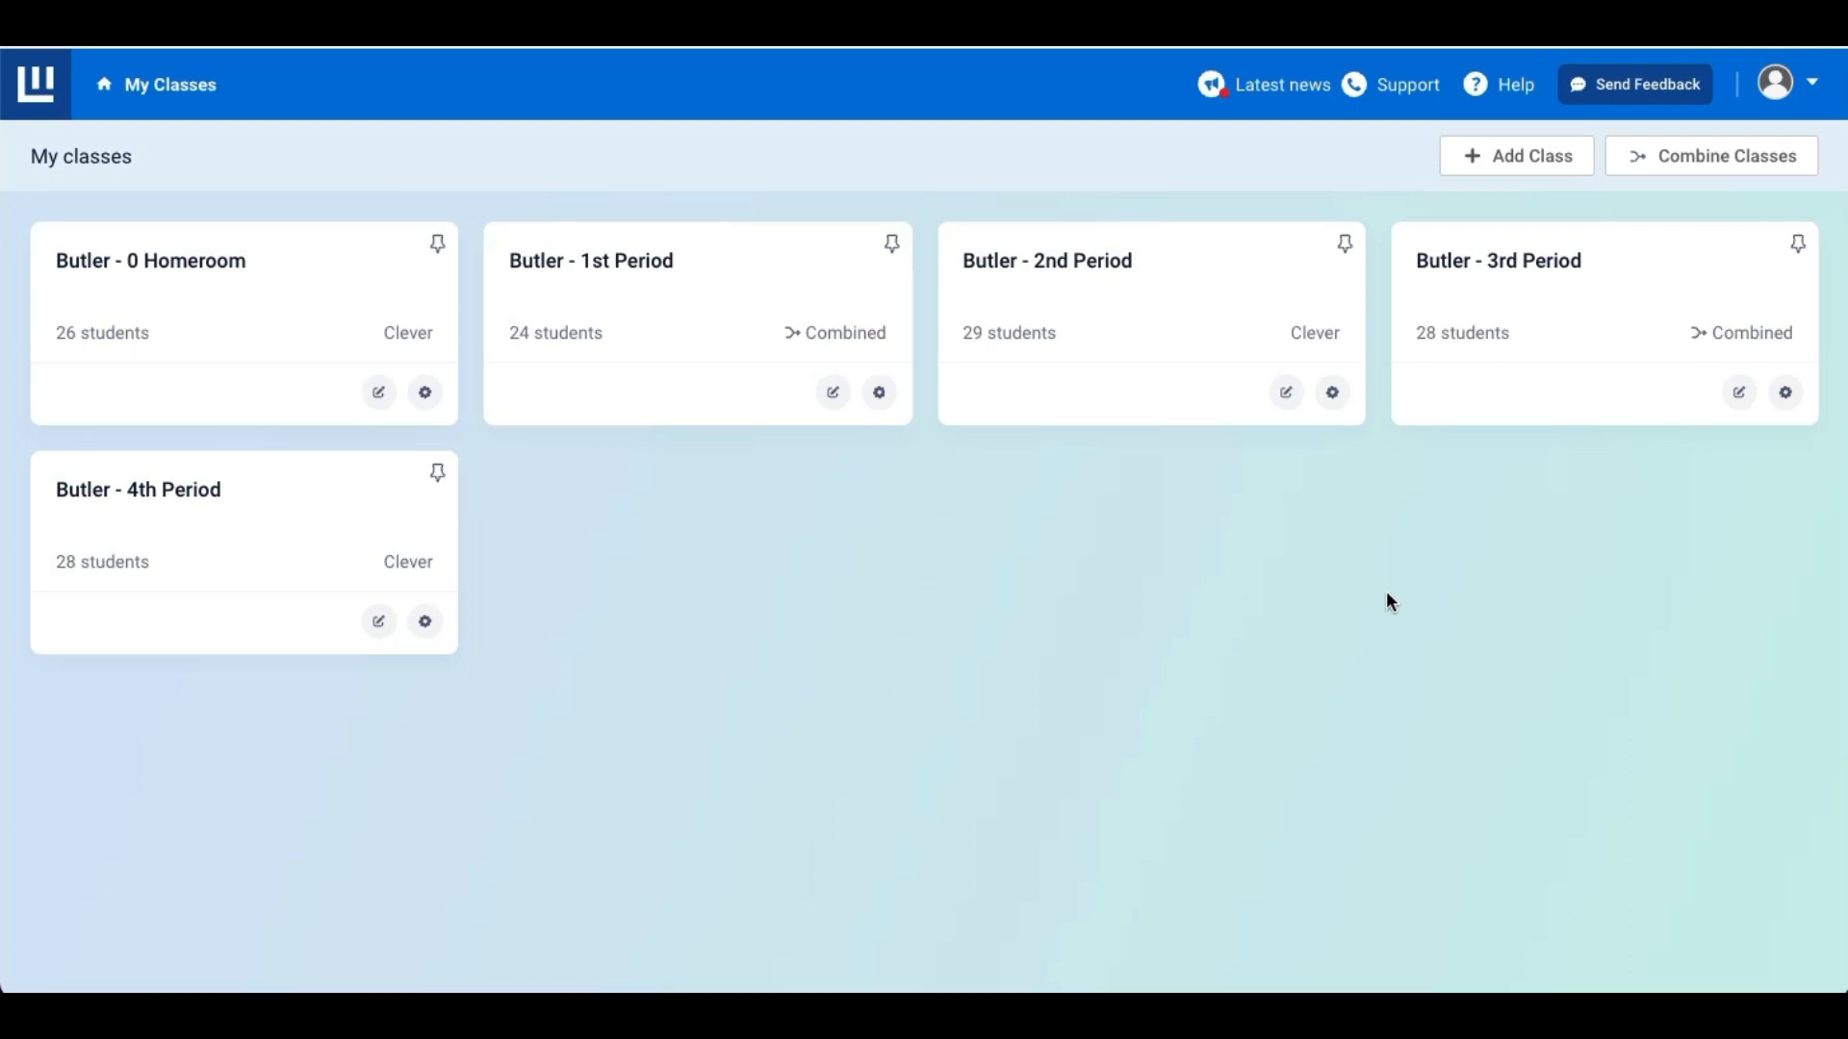
# Create a new class named with the teacher's surname followed by "- Test Class", without an invitation code or pin.
pyautogui.click(1499, 169)
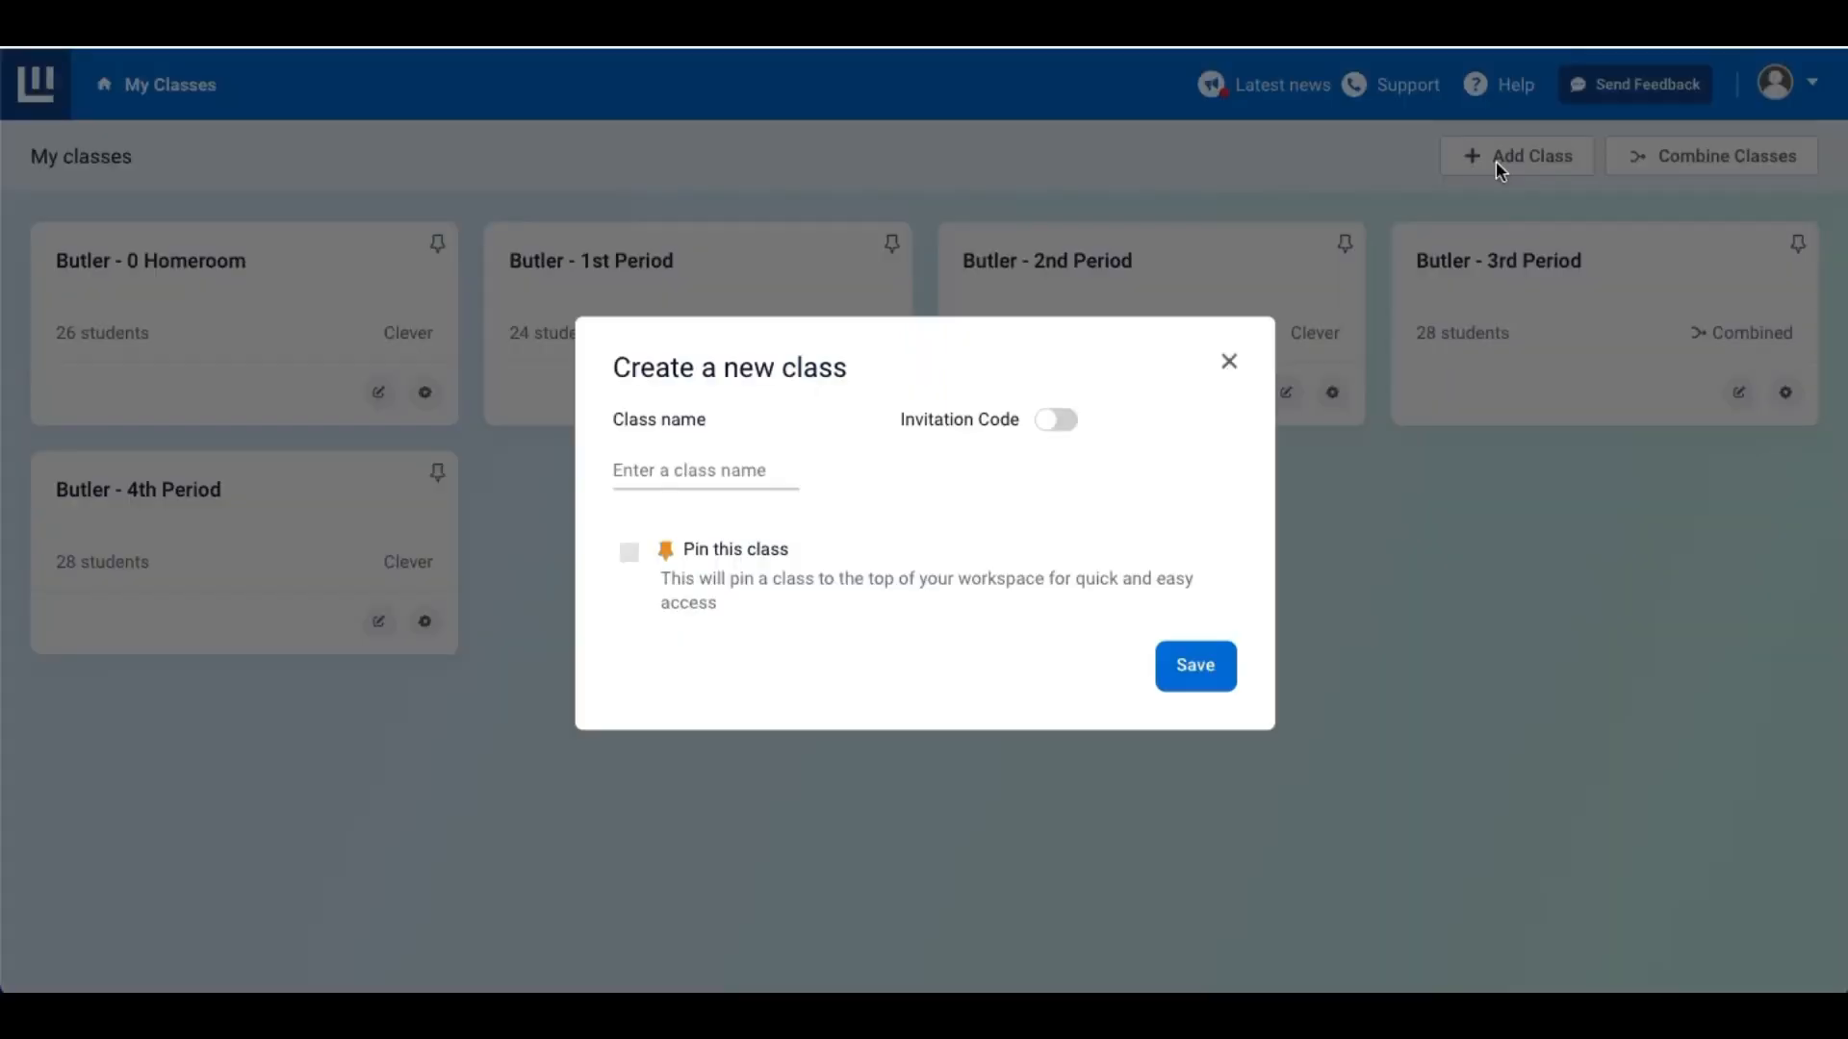
pyautogui.click(694, 474)
pyautogui.write('Bu')
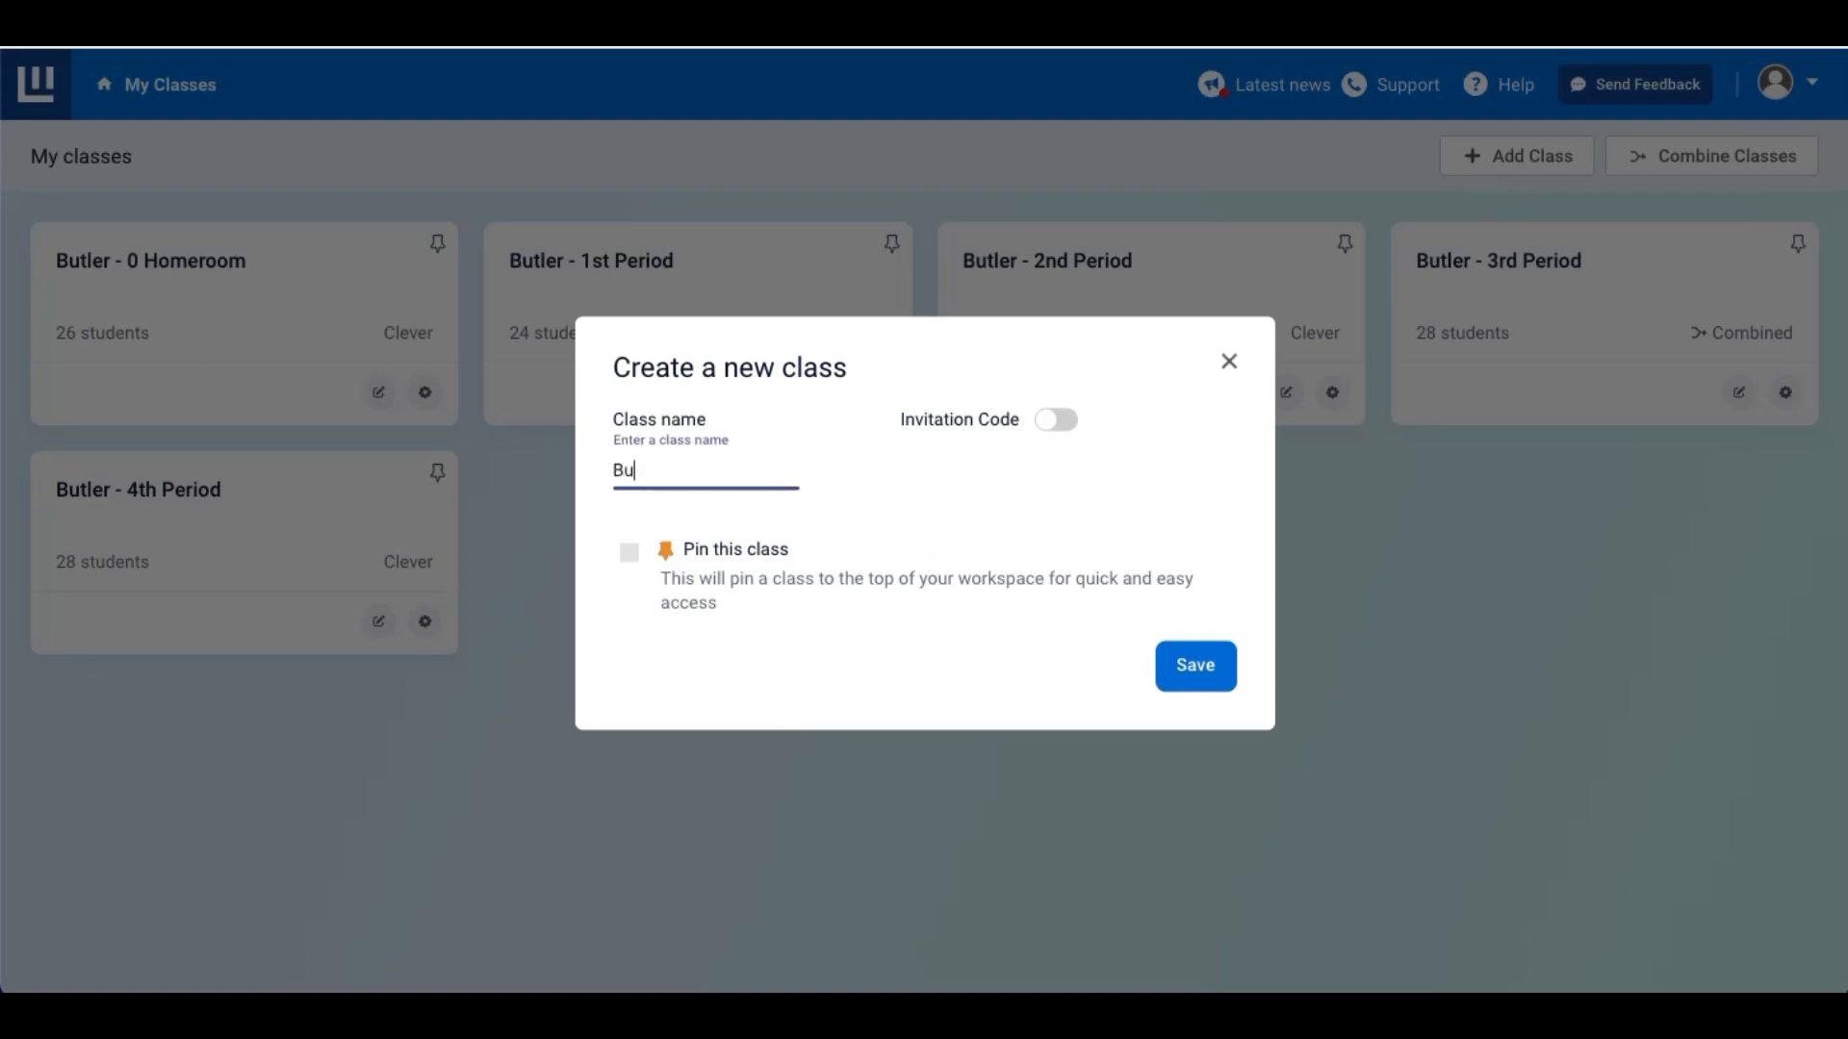
pyautogui.write('tler - Test Class')
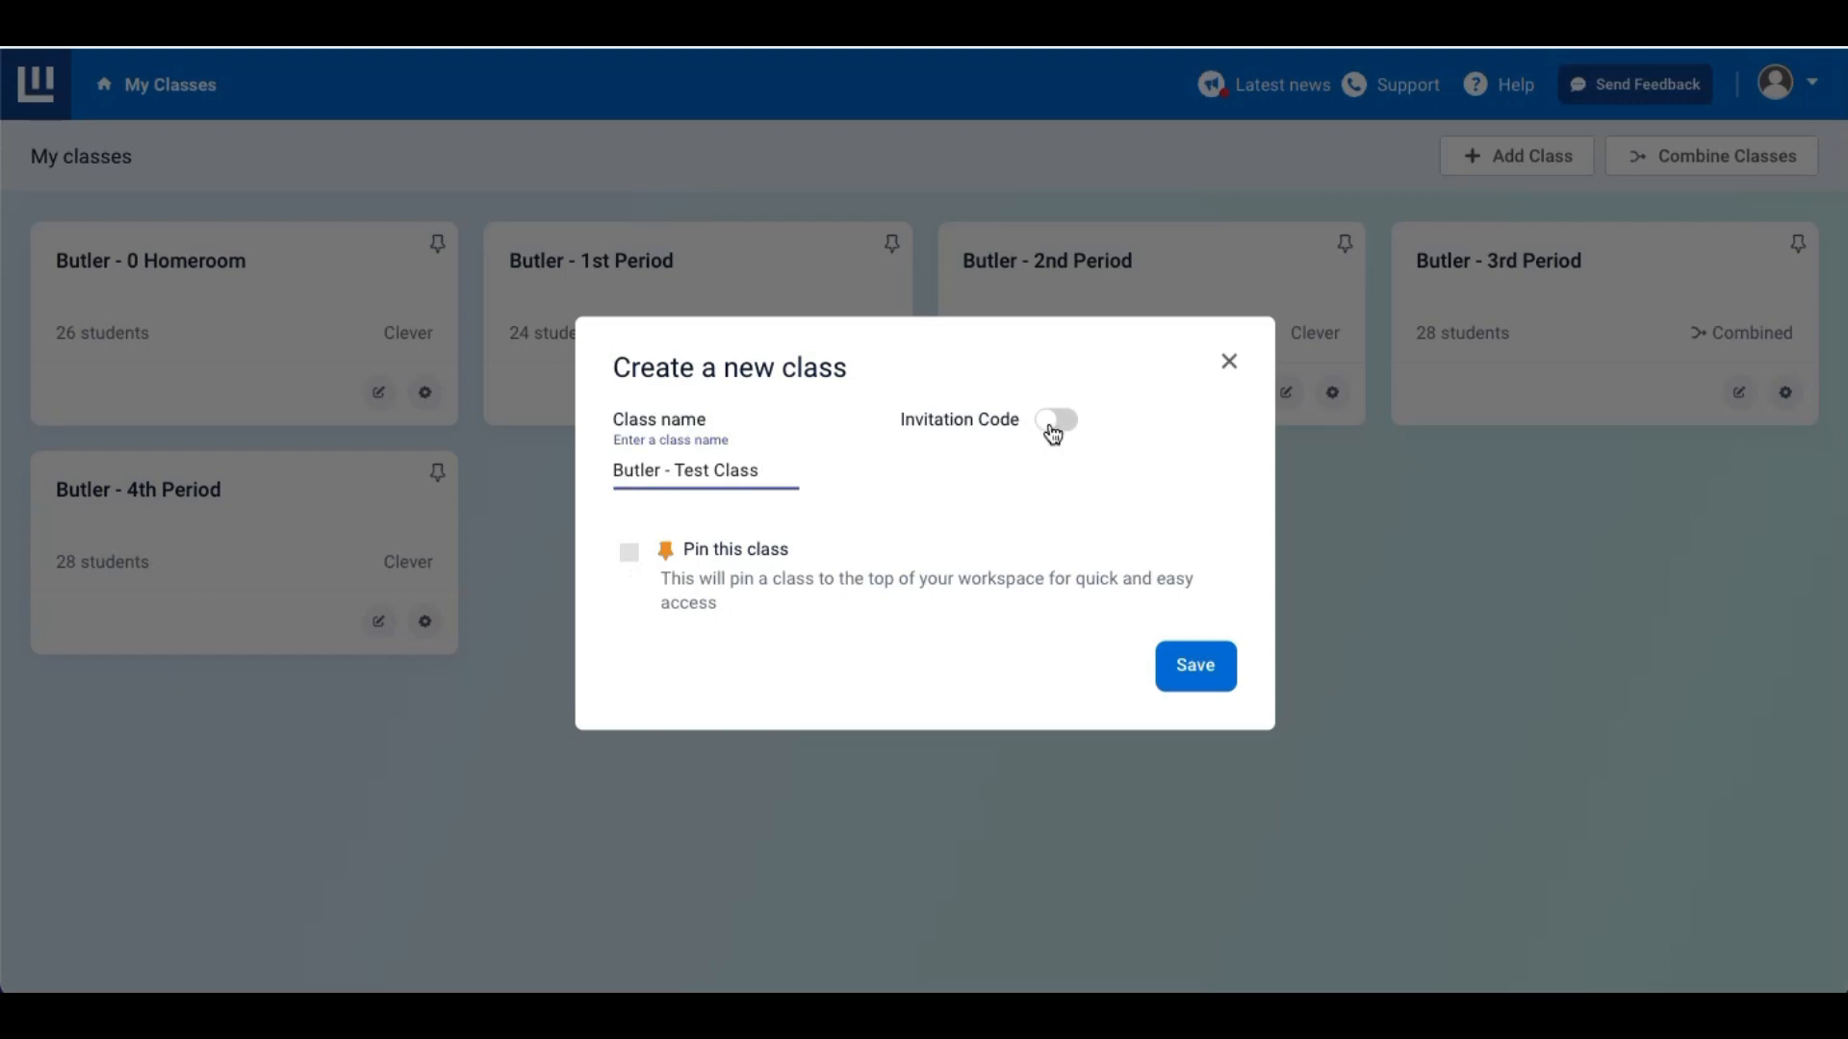
pyautogui.click(1196, 682)
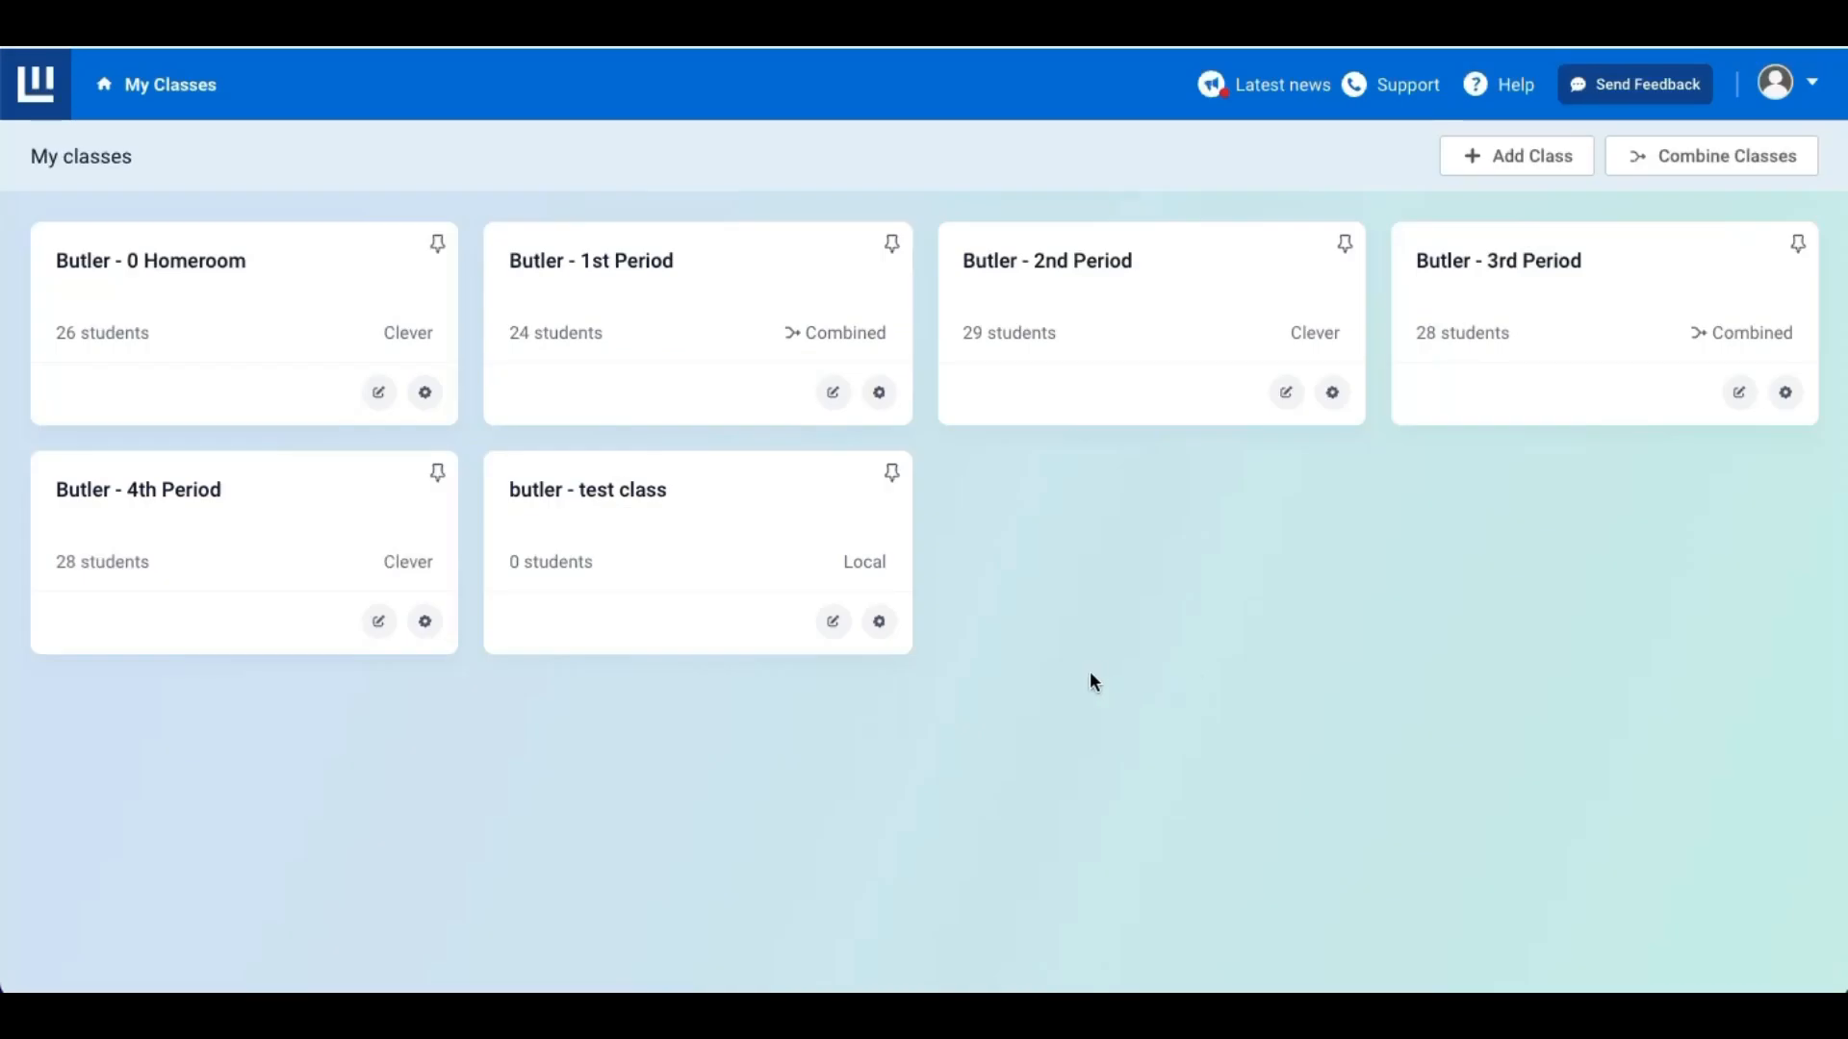
# Add the Test1 and Test2 student accounts to the new test class's membership.
pyautogui.click(883, 627)
pyautogui.click(802, 599)
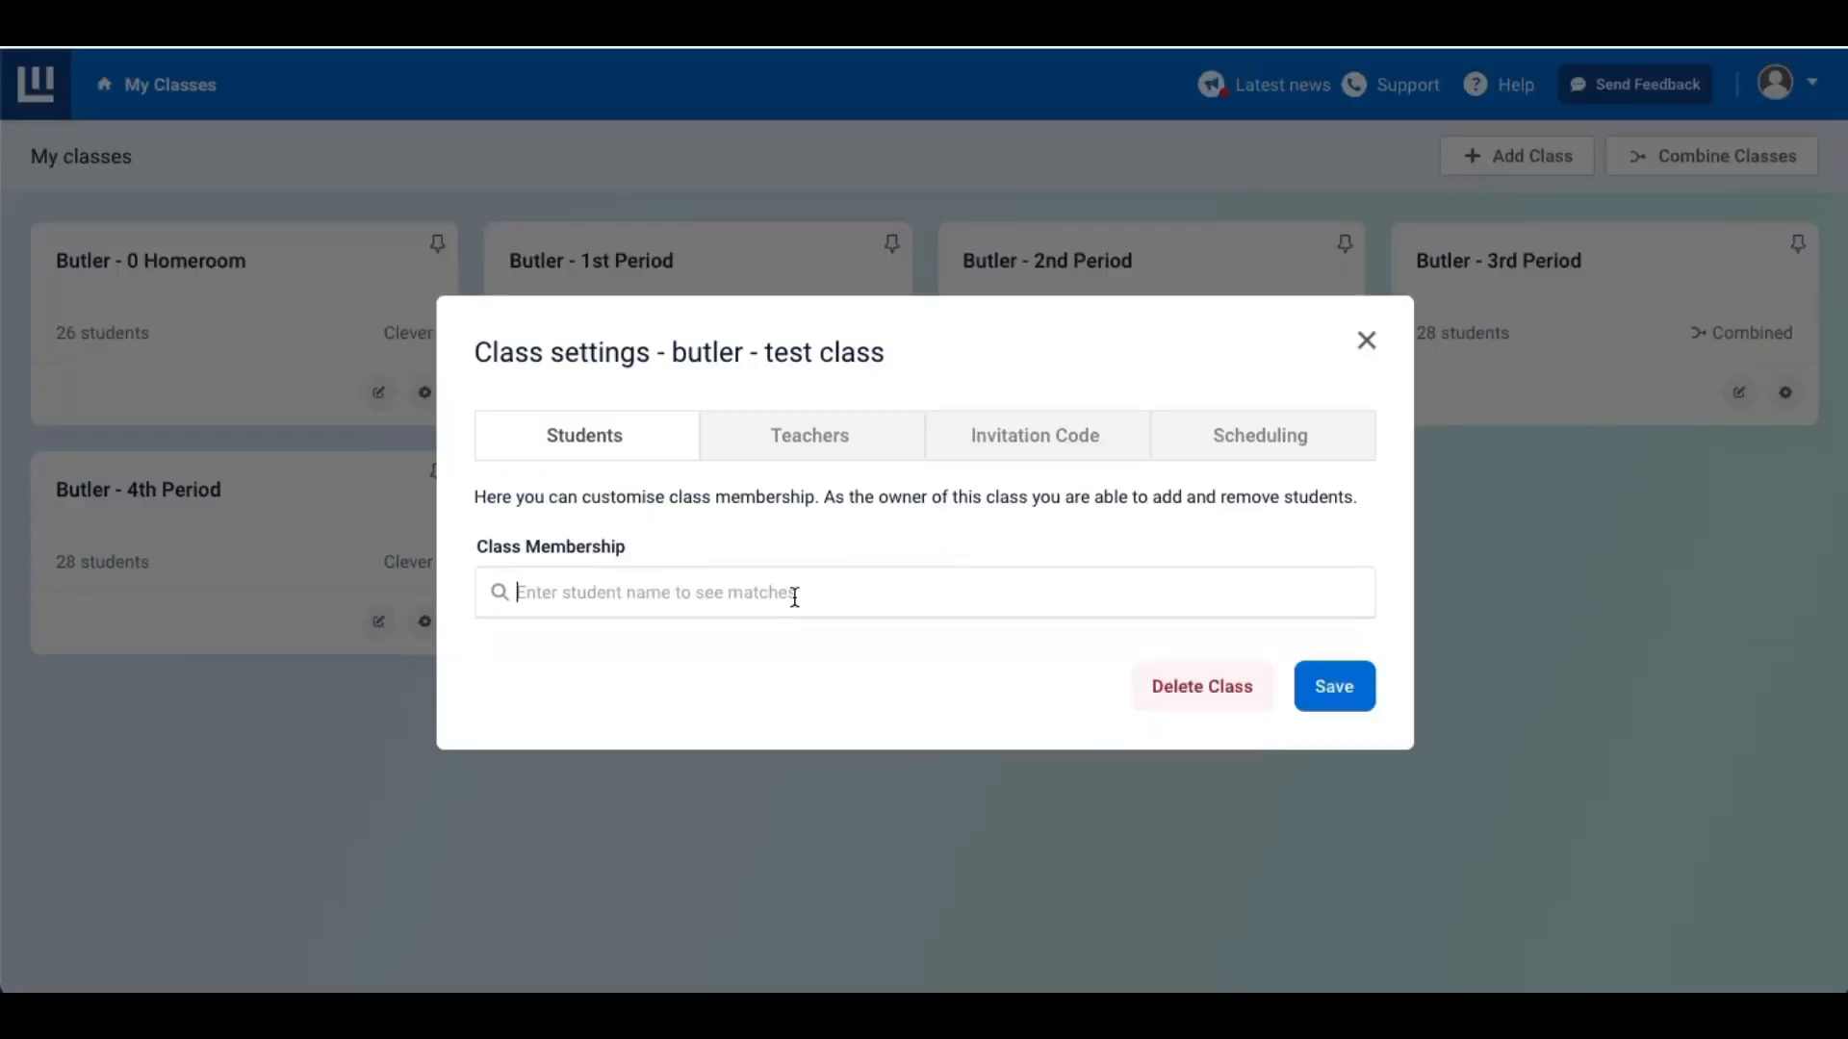
pyautogui.write('test')
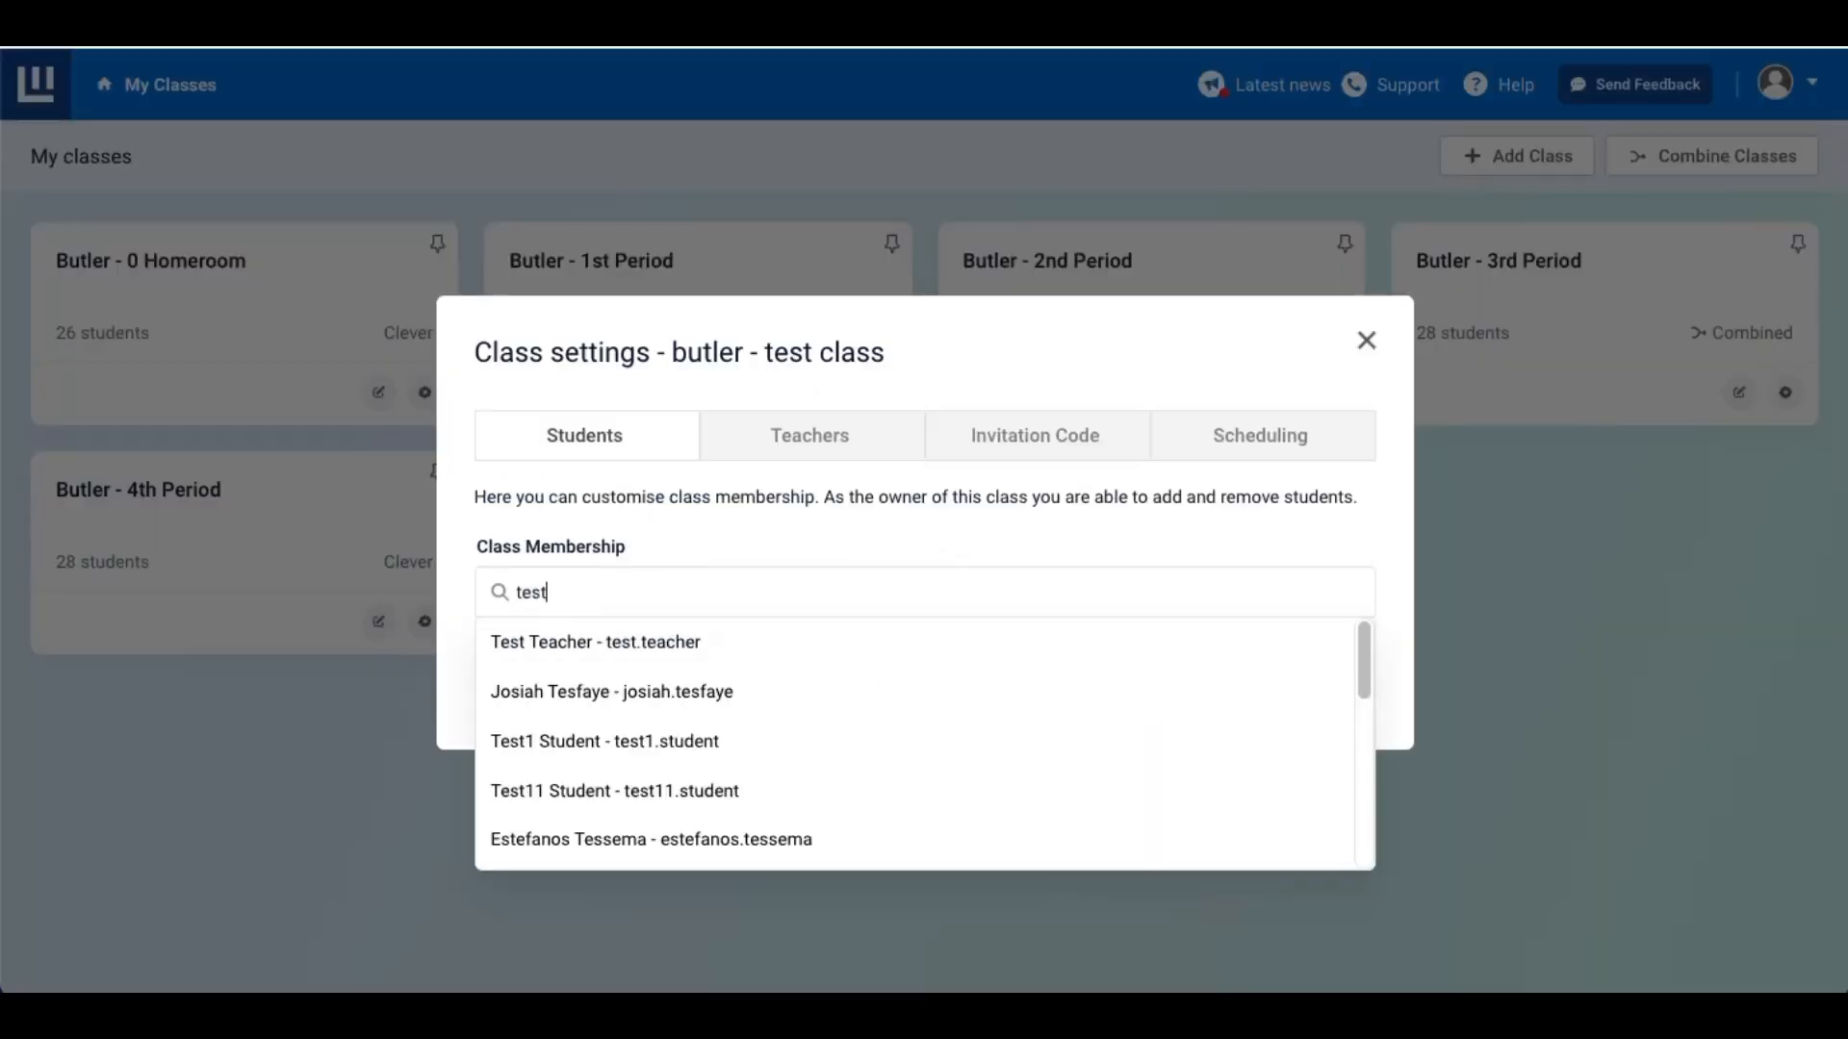
pyautogui.click(760, 697)
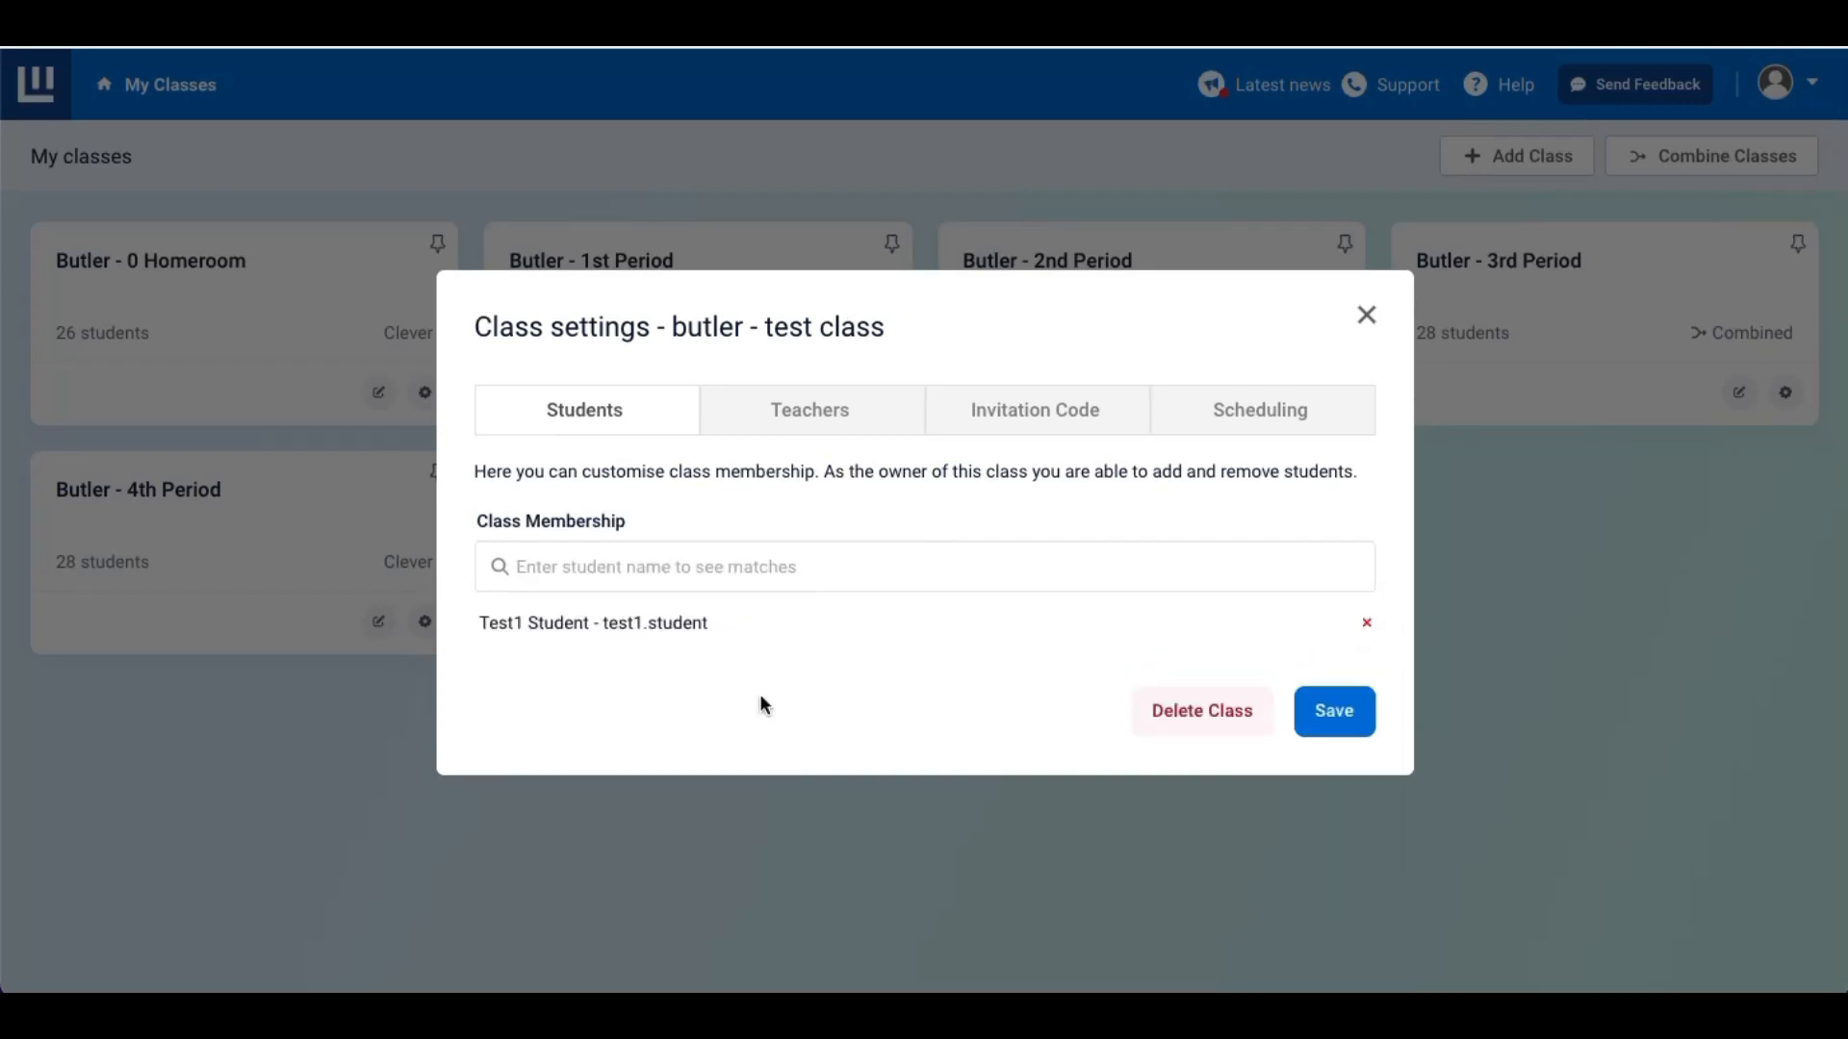
pyautogui.click(710, 574)
pyautogui.write('t')
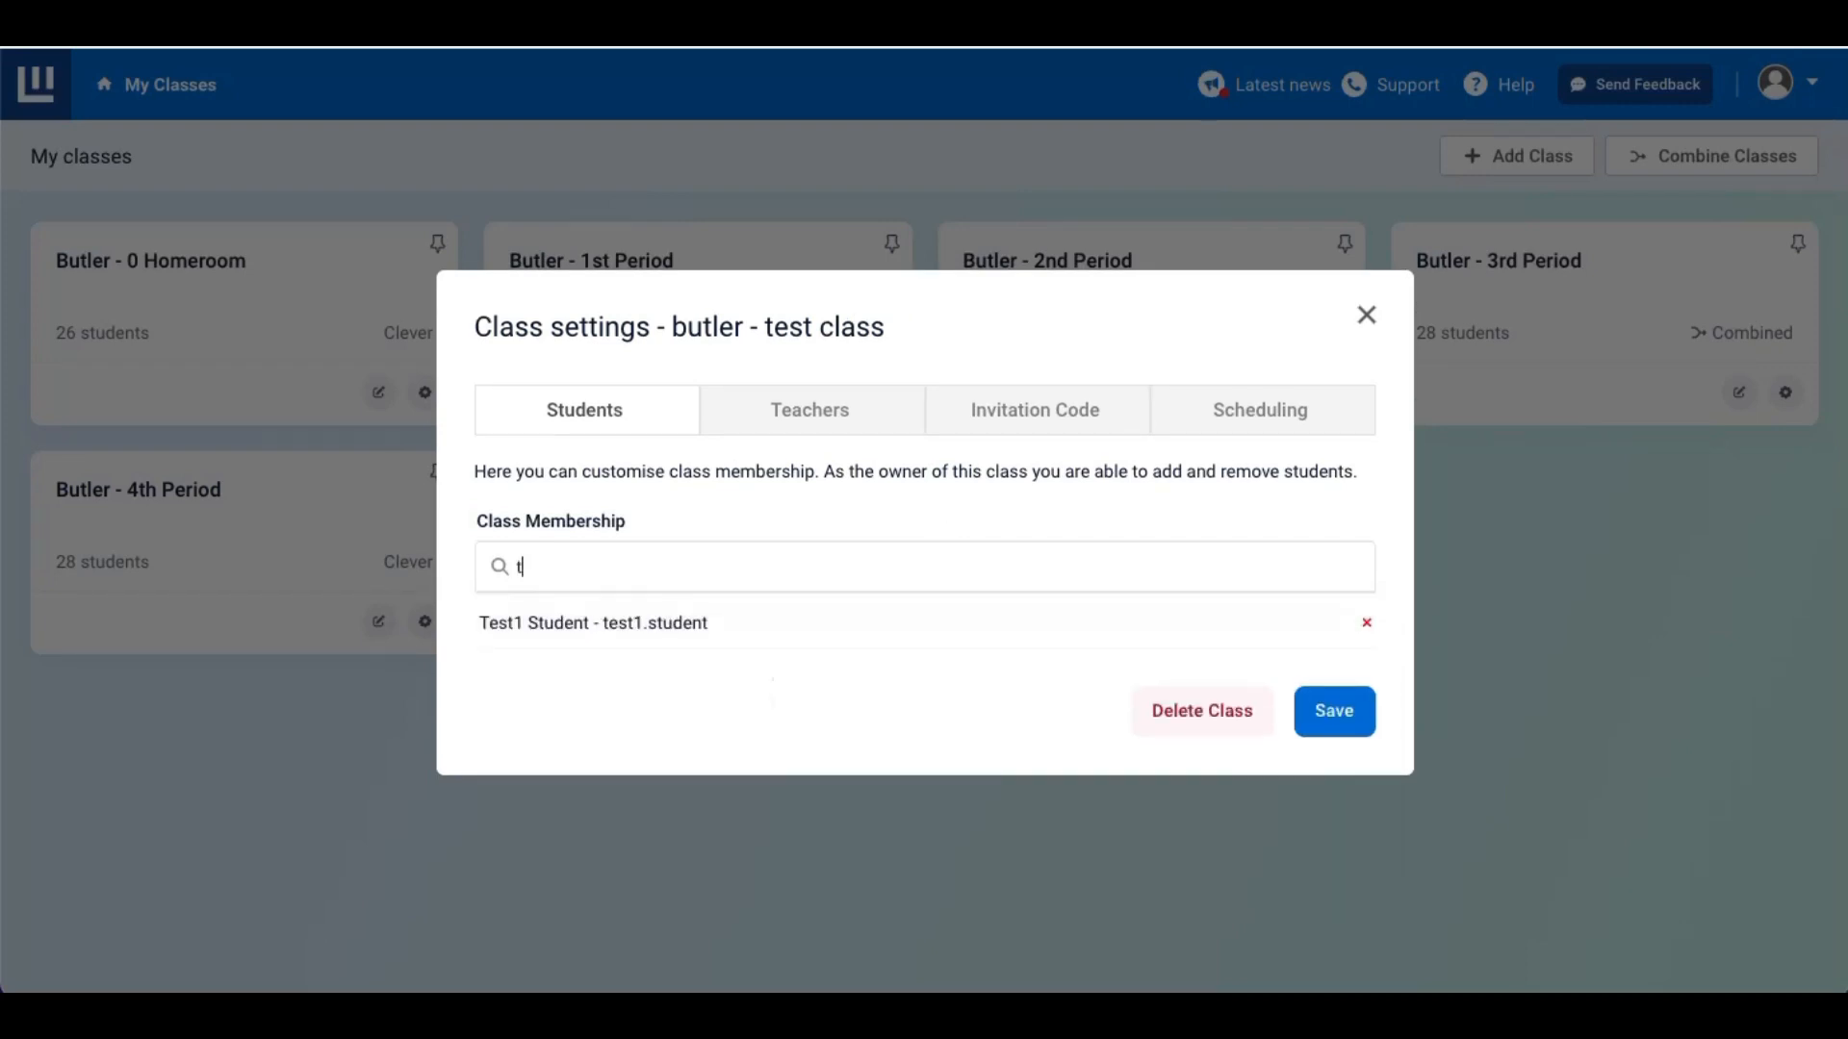
pyautogui.write('est2')
pyautogui.click(722, 616)
# Add the Test3 and Test4 student accounts to the test class's membership.
pyautogui.click(695, 552)
pyautogui.write('test3')
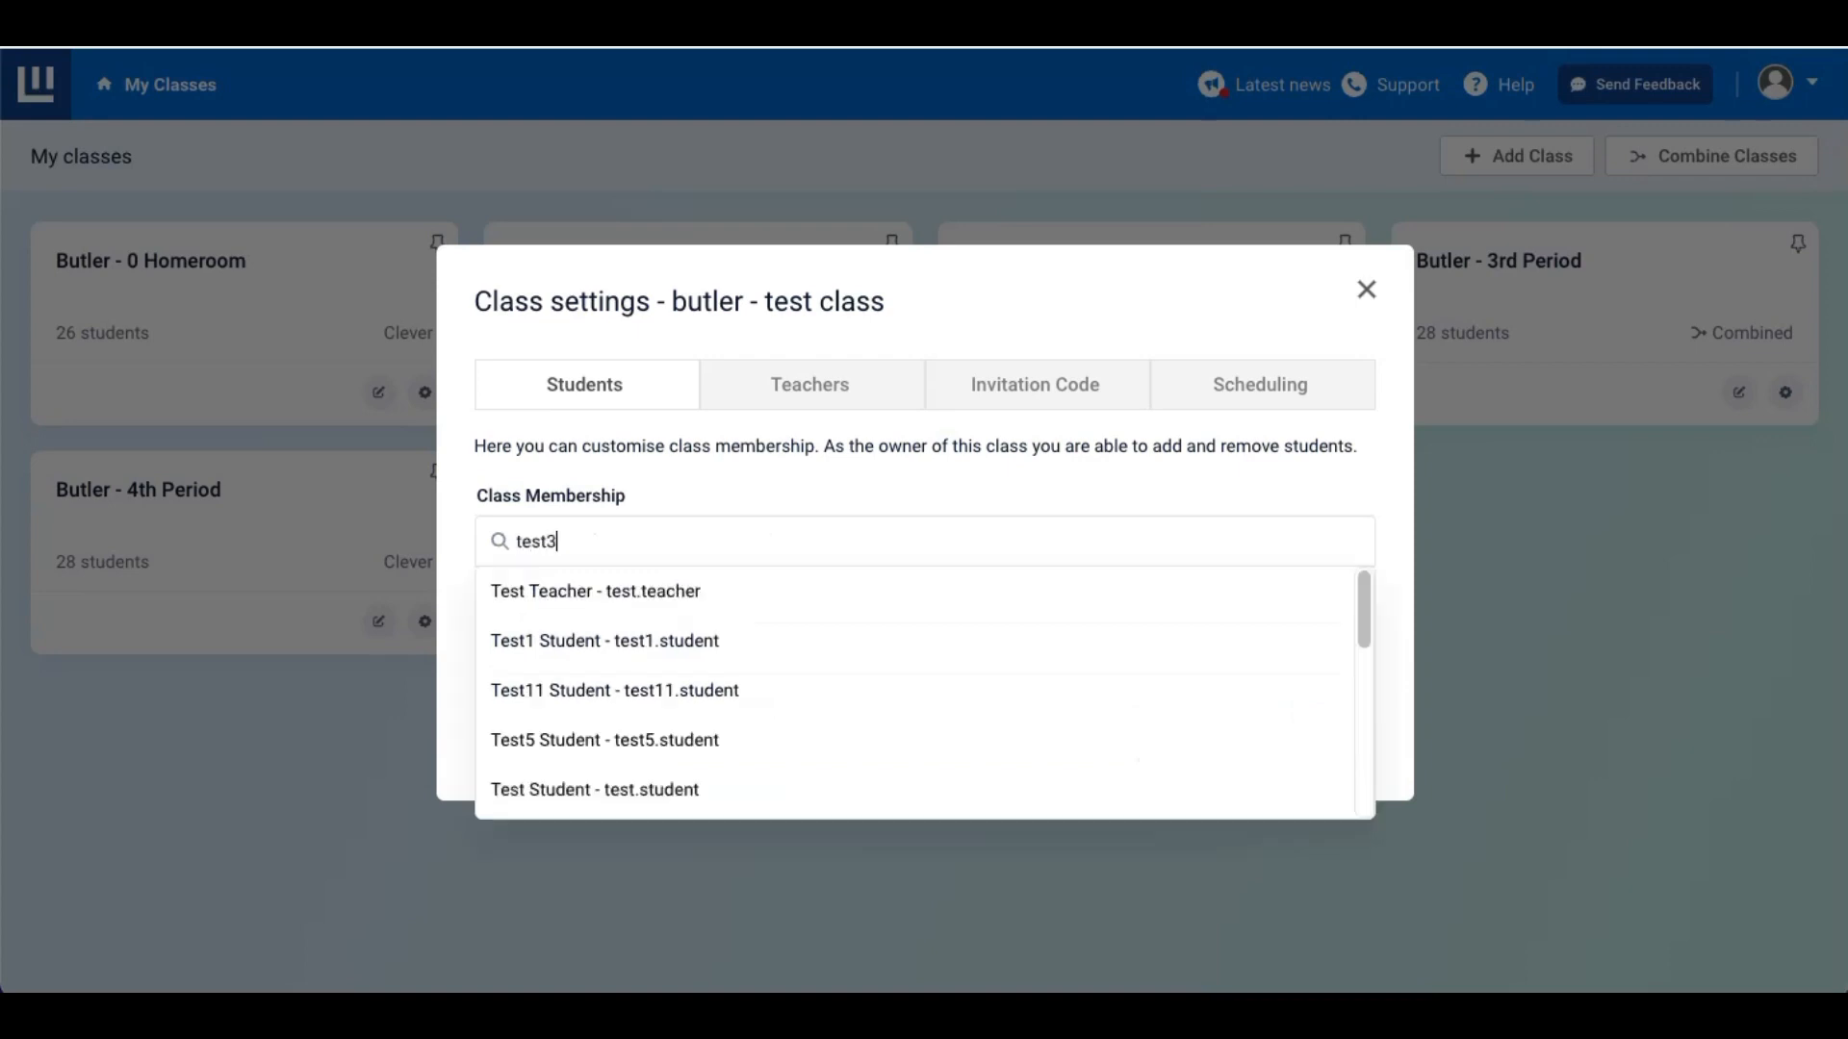
pyautogui.click(676, 591)
pyautogui.click(652, 517)
pyautogui.write('test4')
pyautogui.click(730, 570)
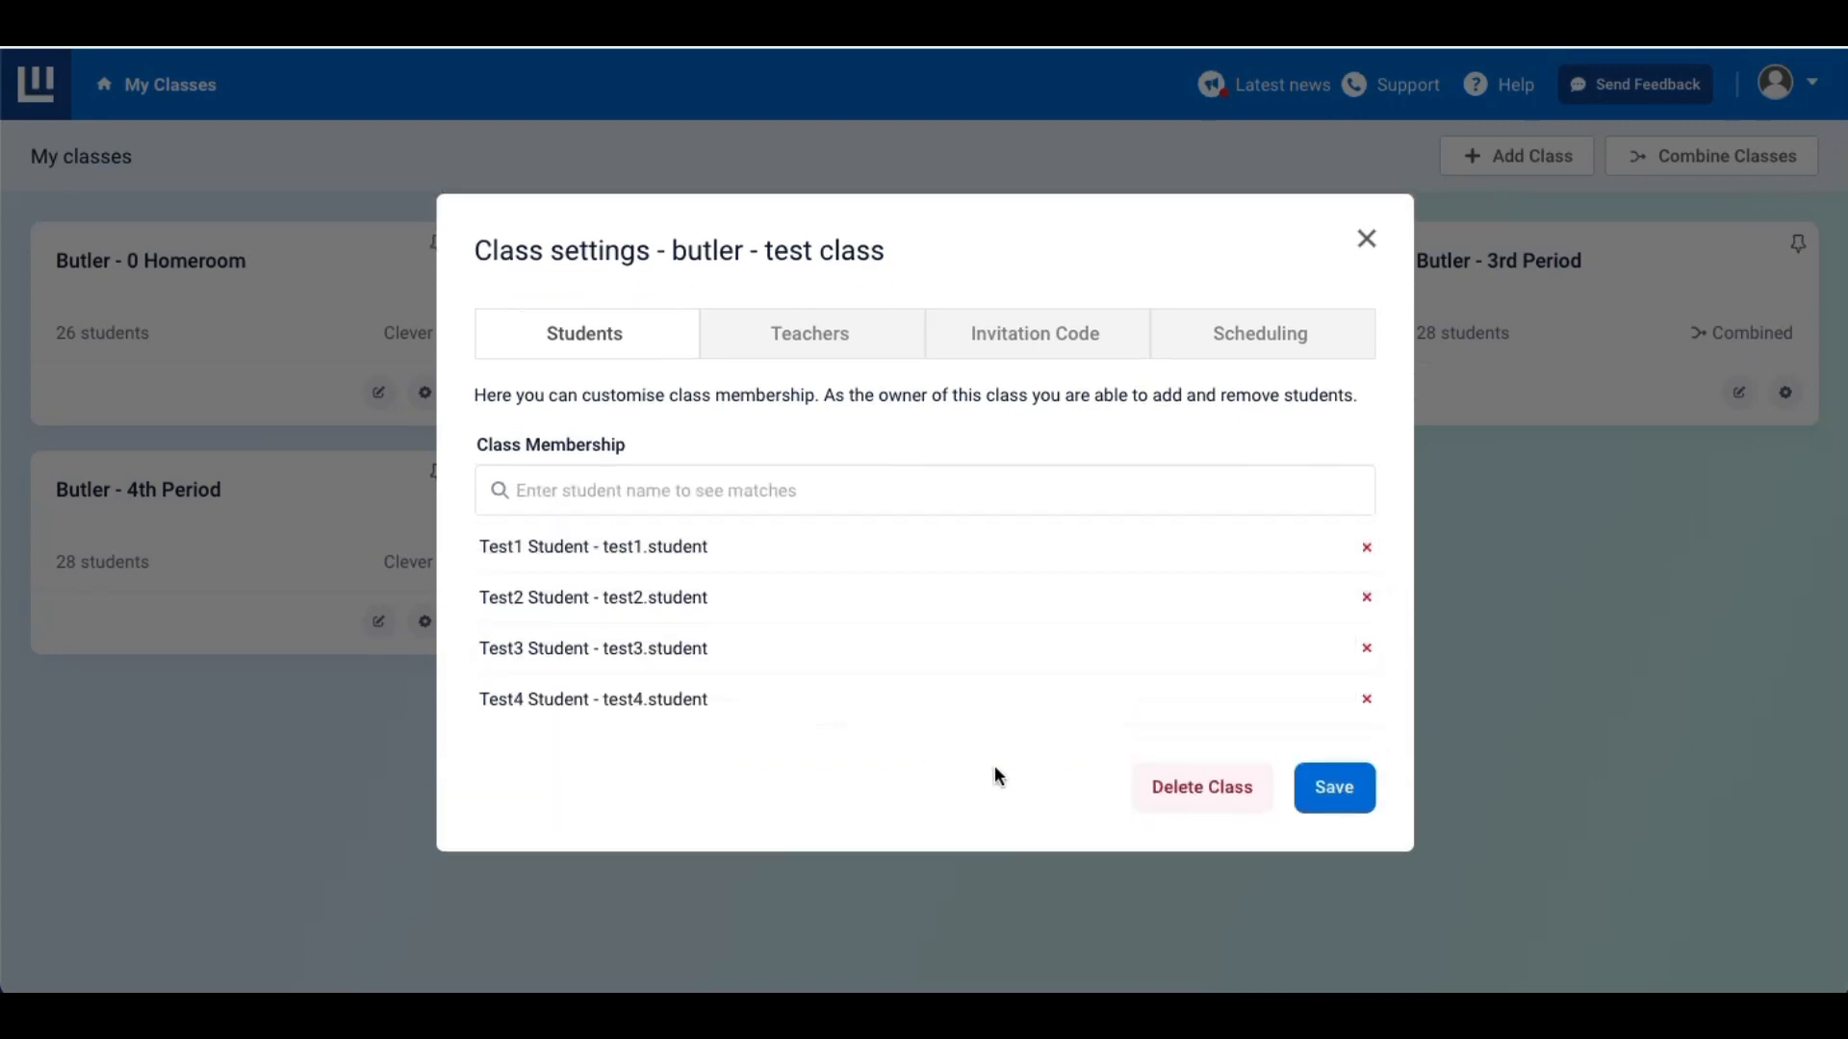
# Review the test class's teacher and scheduling settings, and save the class settings.
pyautogui.click(839, 342)
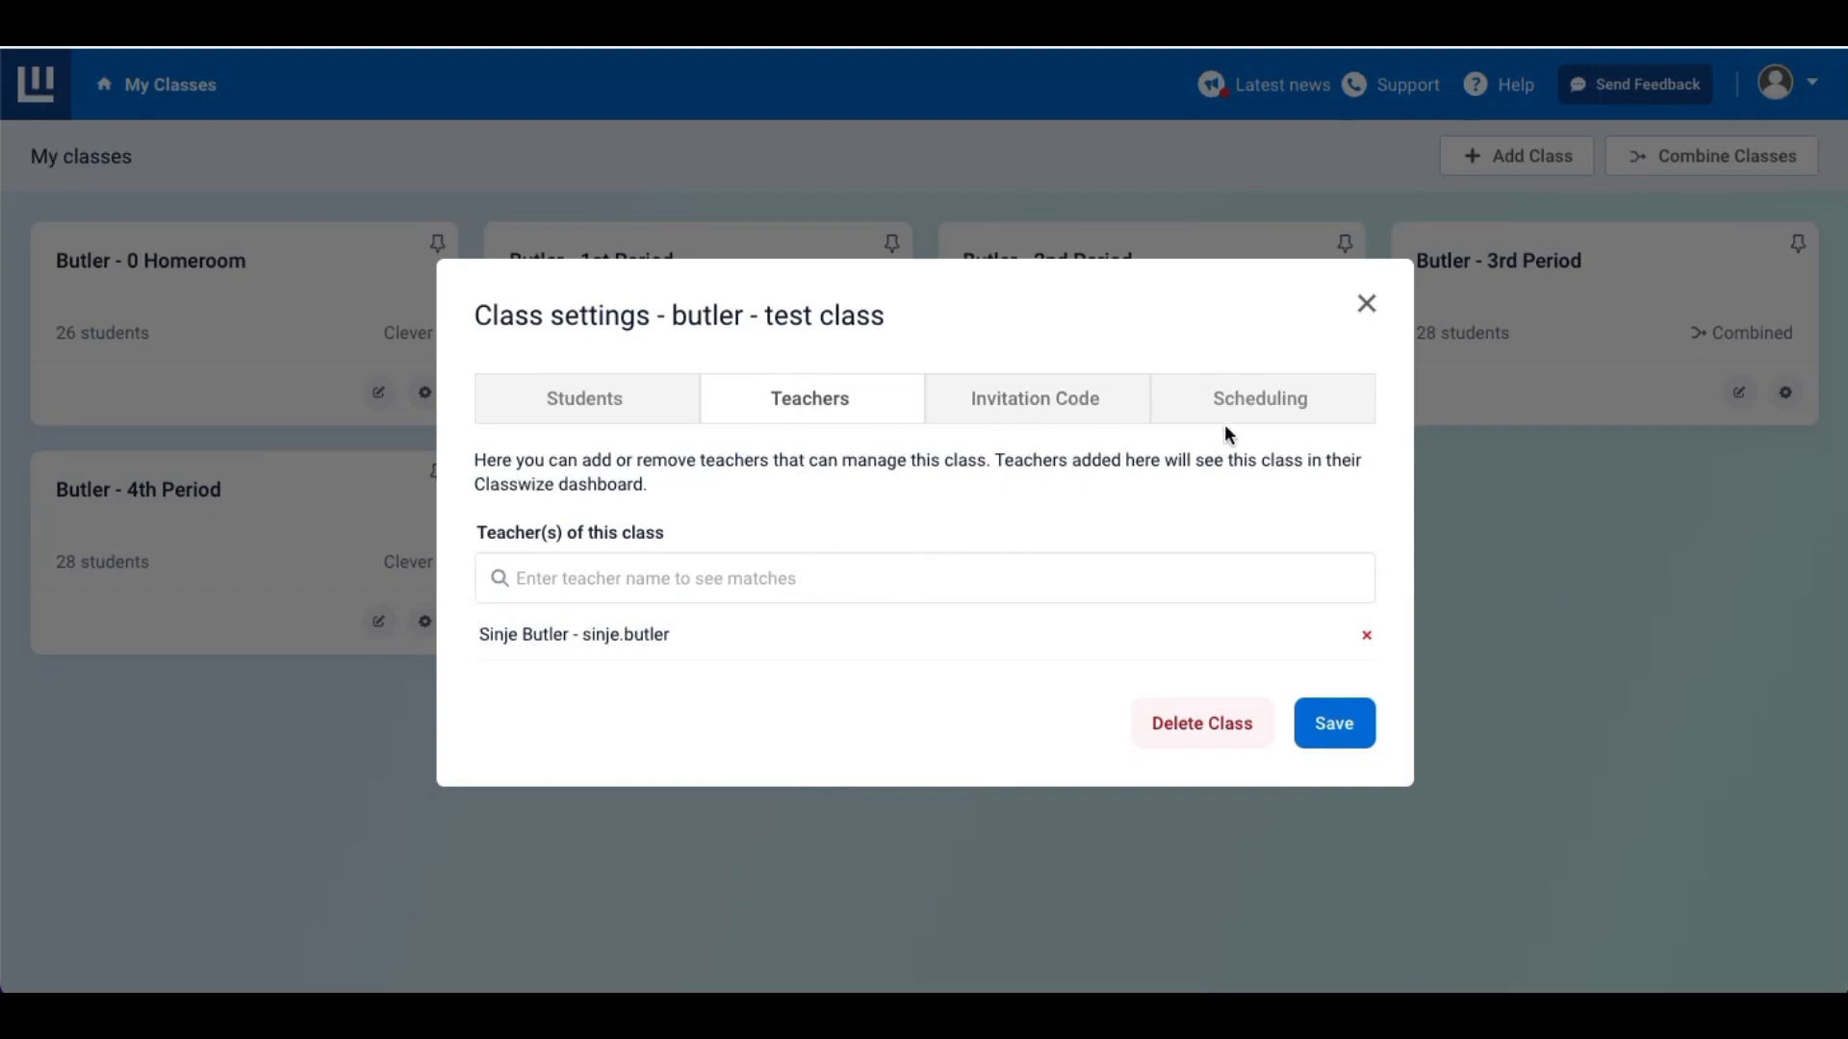
pyautogui.click(1260, 398)
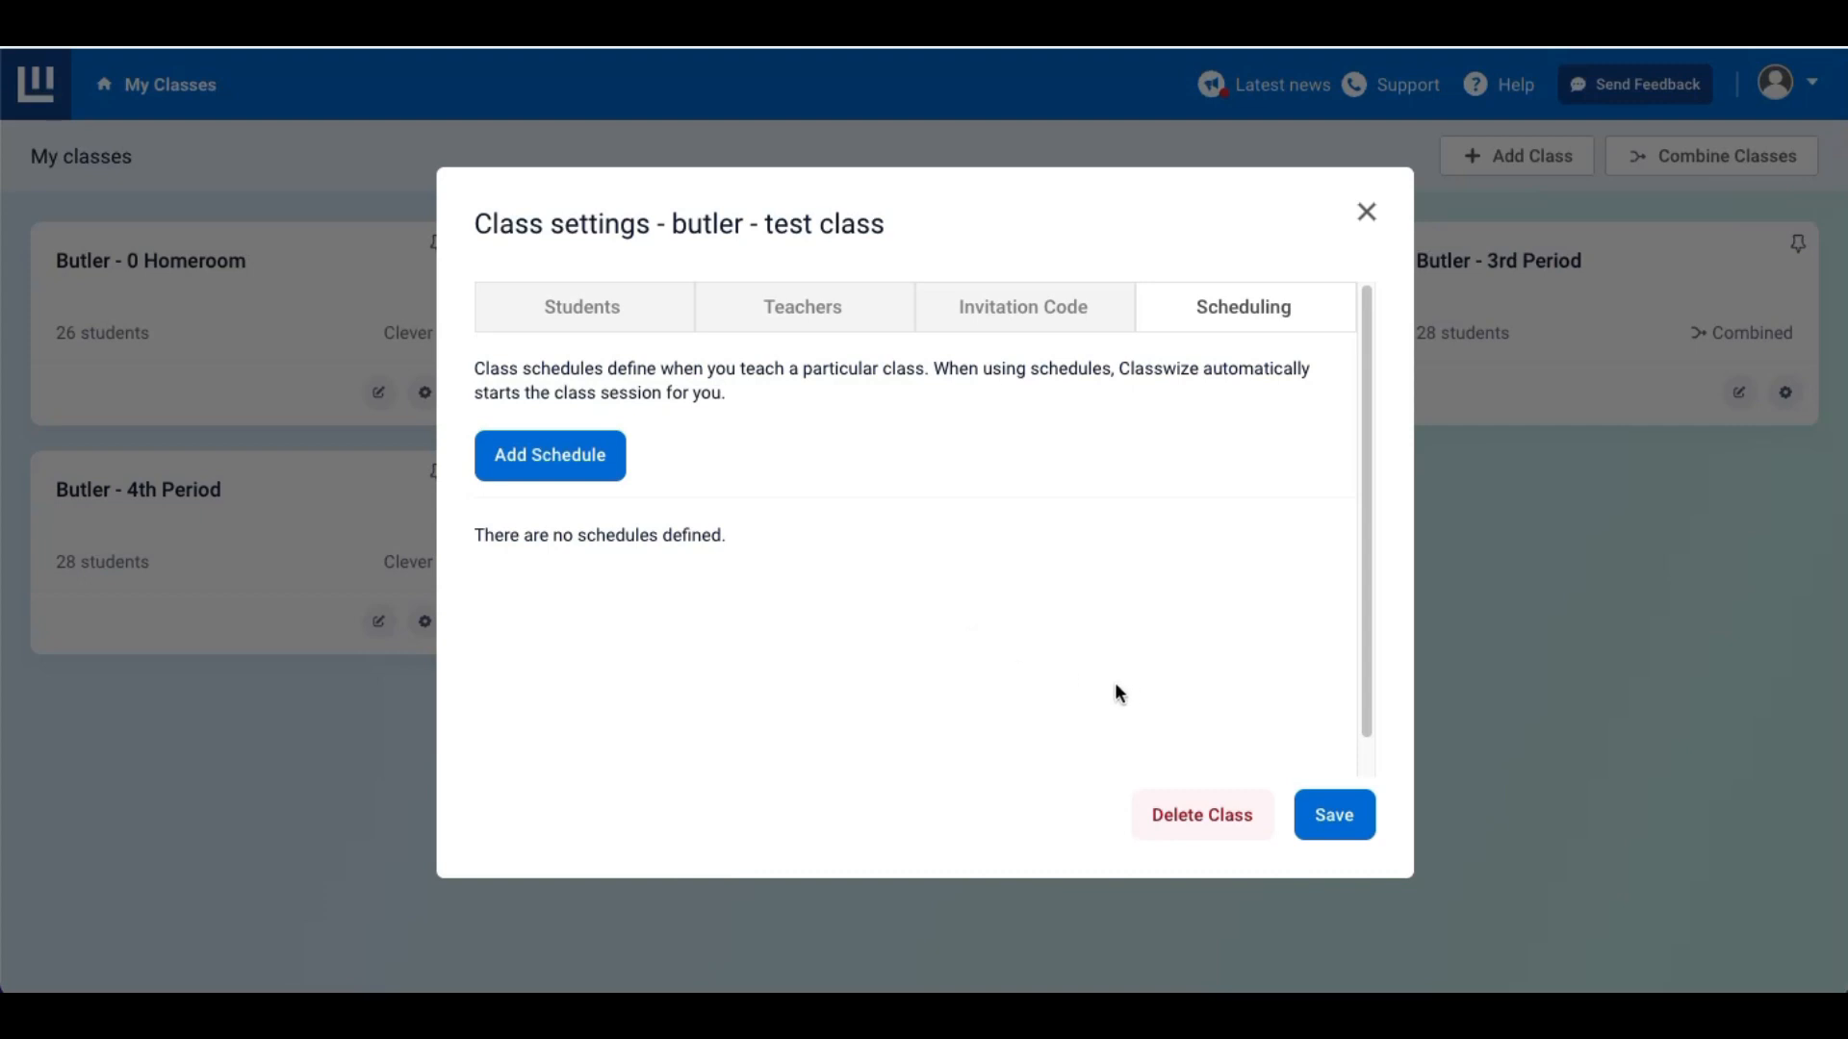
pyautogui.click(631, 320)
pyautogui.click(835, 336)
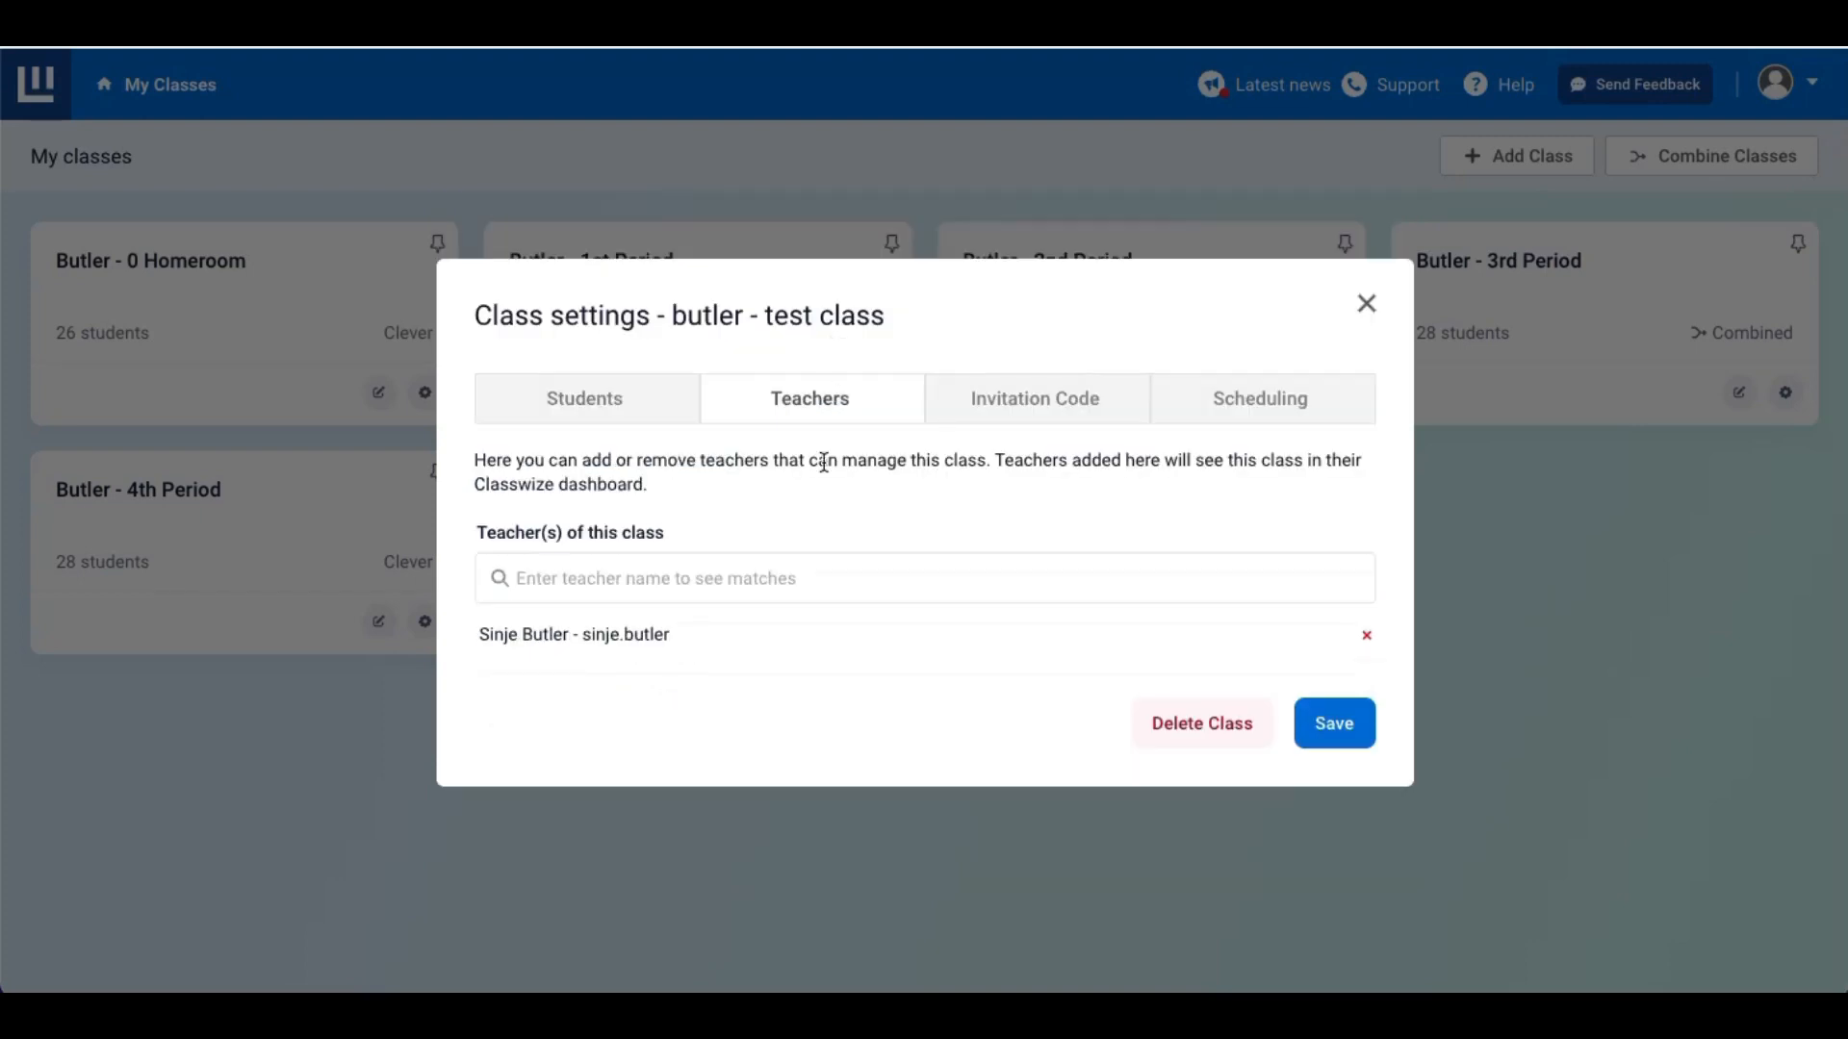
pyautogui.click(1322, 724)
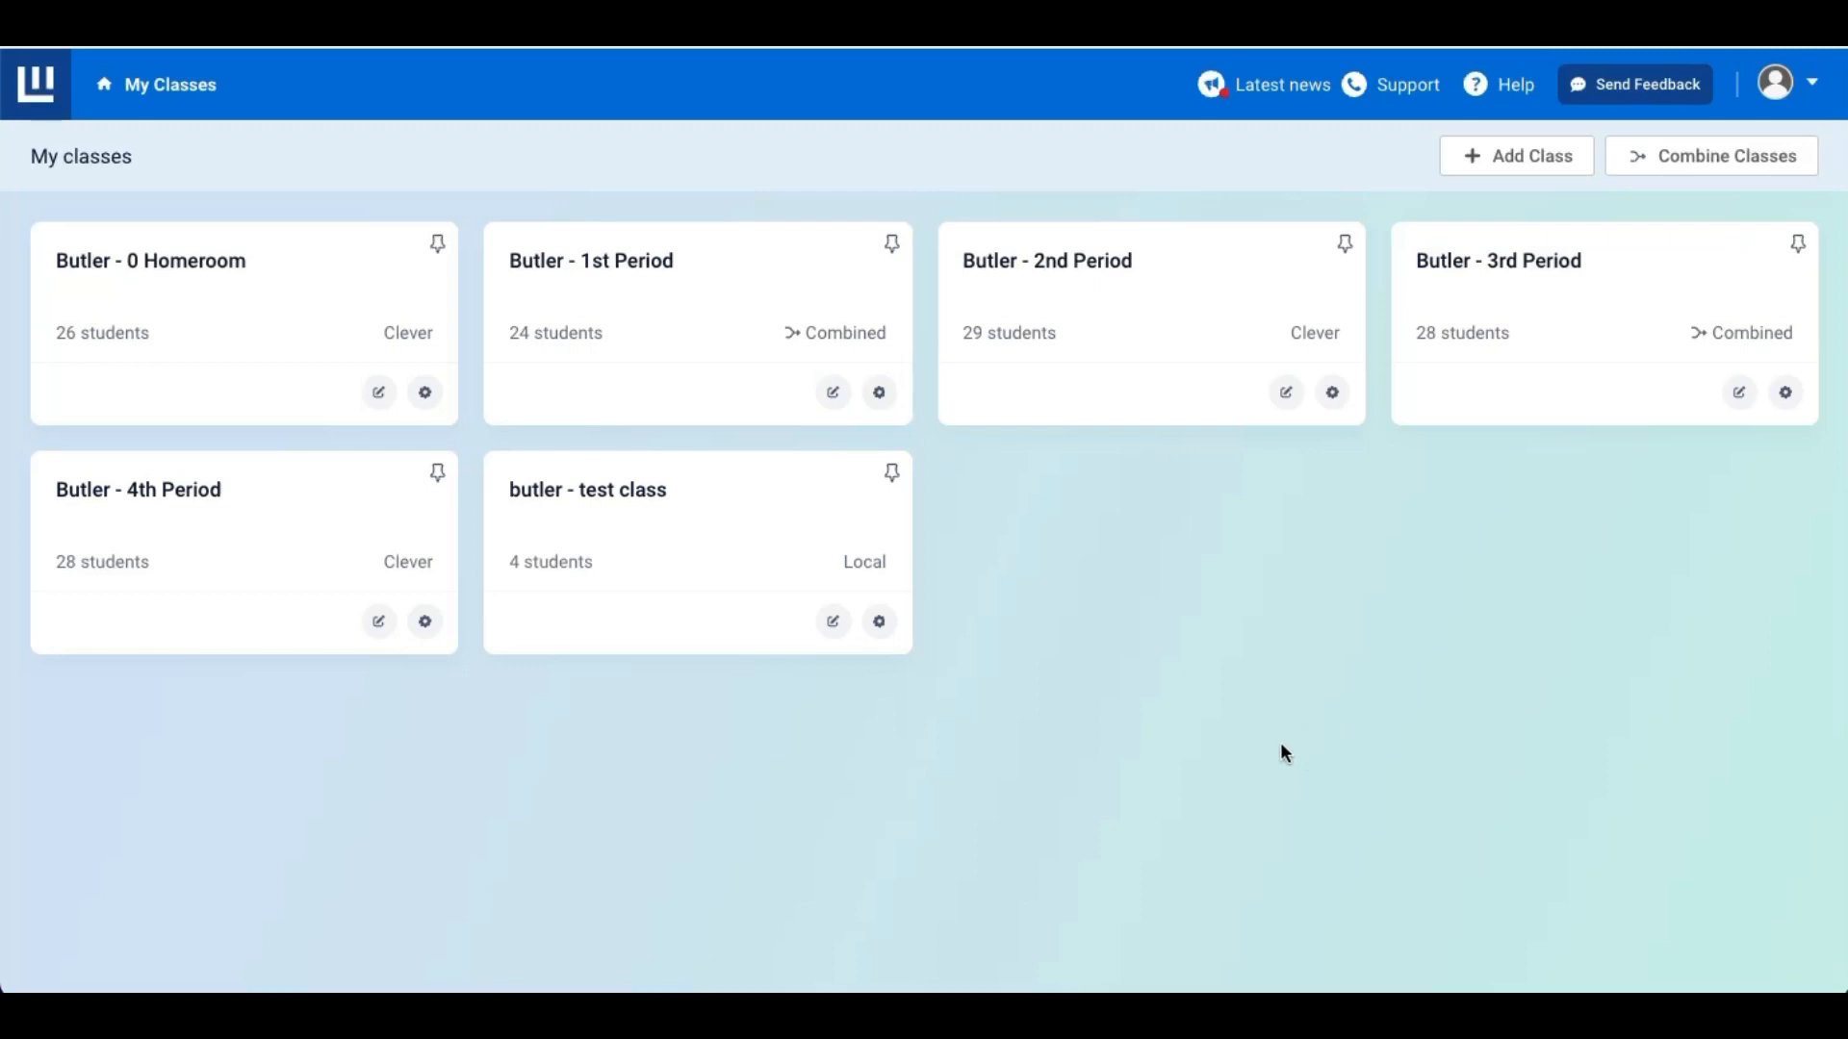